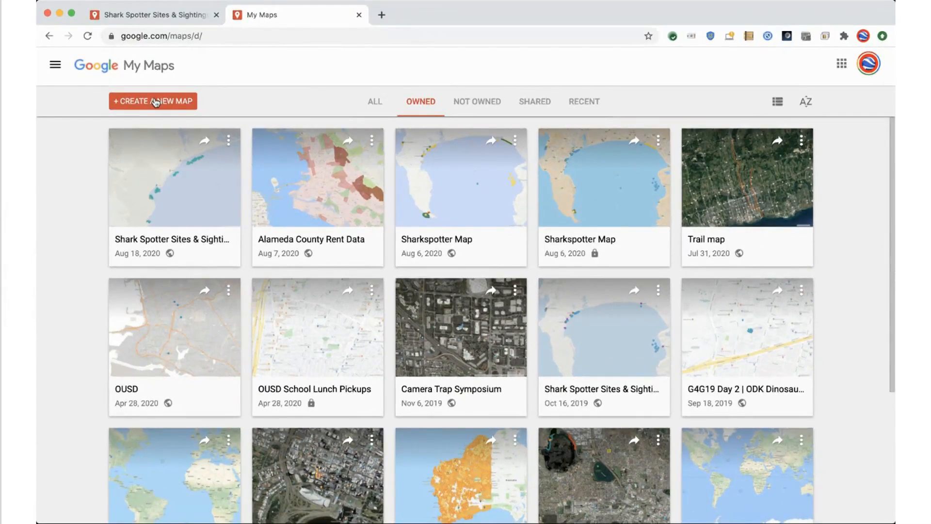
# Create a new blank map from the list of owned maps.
pyautogui.click(168, 102)
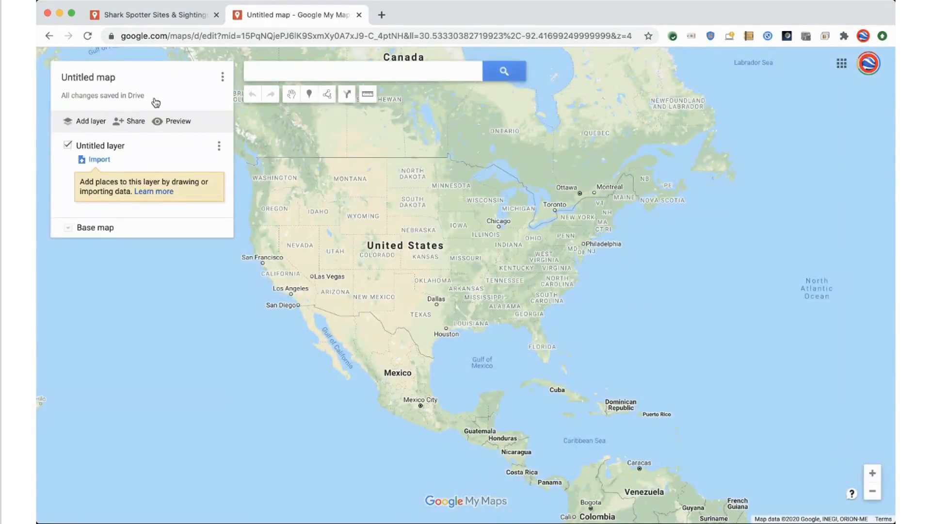
pyautogui.moveTo(466, 291); pyautogui.dragTo(505, 219)
pyautogui.scroll(1, 503, 374)
pyautogui.scroll(-2, 435, 234)
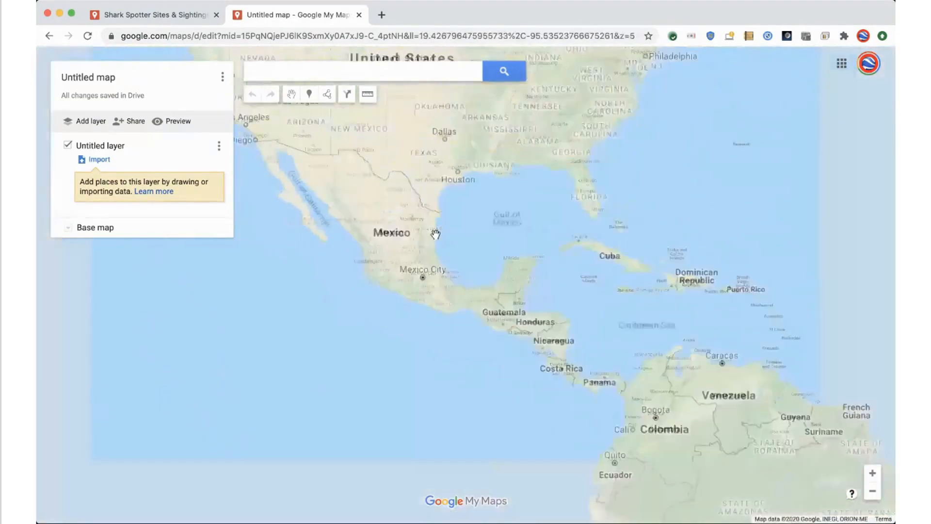
pyautogui.moveTo(391, 262); pyautogui.dragTo(390, 422)
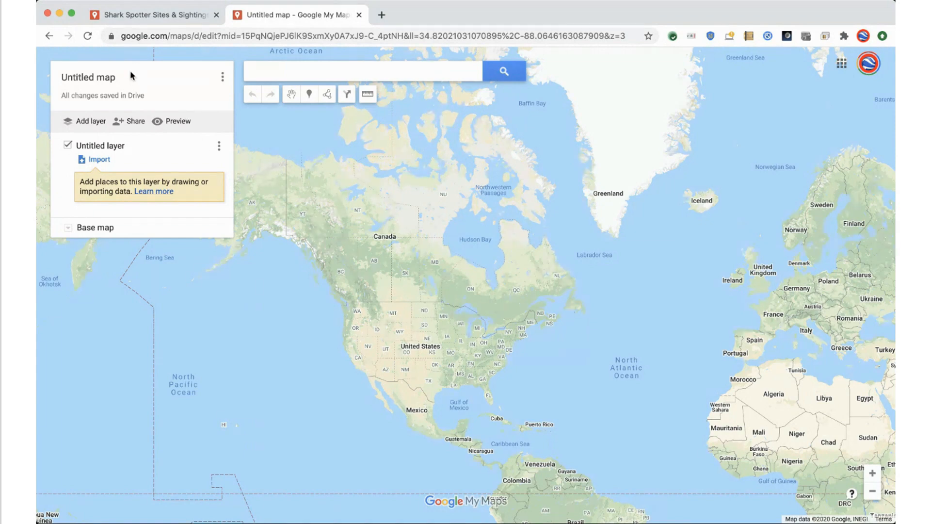
# Title the map "Sharkspotters Map" and give it the description "Where we saw sharks".
pyautogui.click(96, 80)
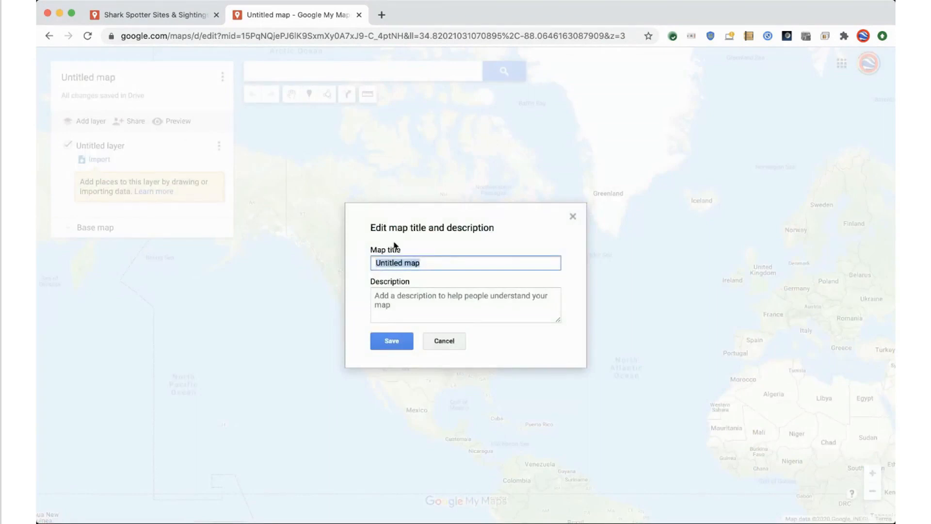
pyautogui.write('Sharkspotters Map')
pyautogui.click(416, 299)
pyautogui.write('Where we')
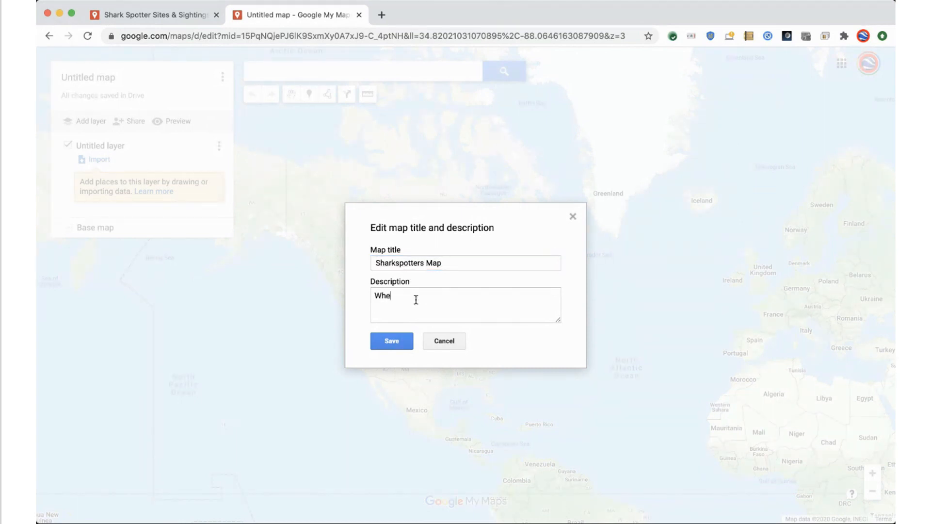
pyautogui.write(' saw sharks')
pyautogui.click(392, 341)
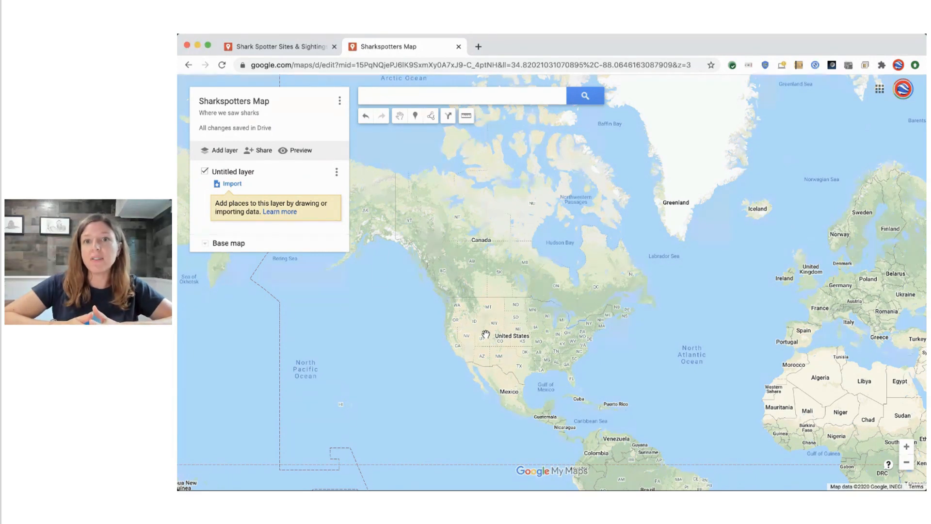
# Find False Bay, South Africa, add it to the map as a marker, and remove its Google Maps details.
pyautogui.click(447, 99)
pyautogui.write('Fa')
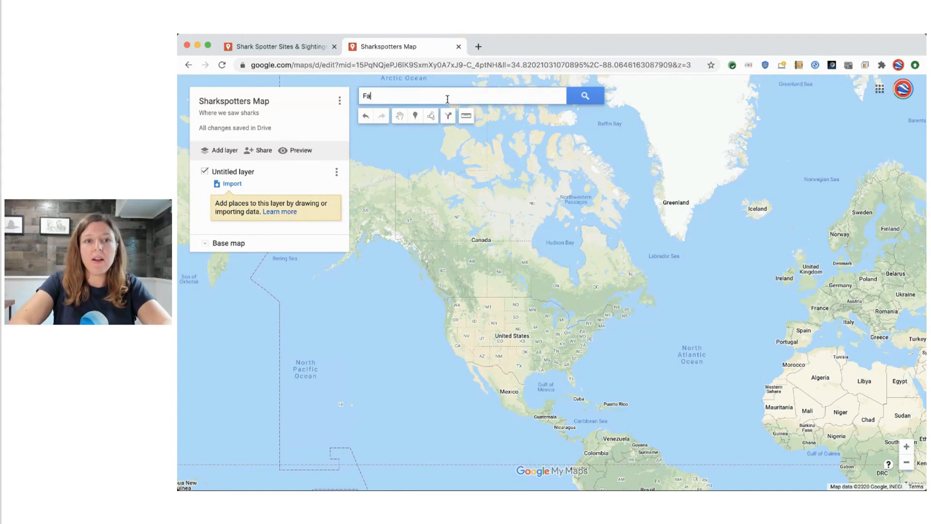
pyautogui.write('lse Bay, South')
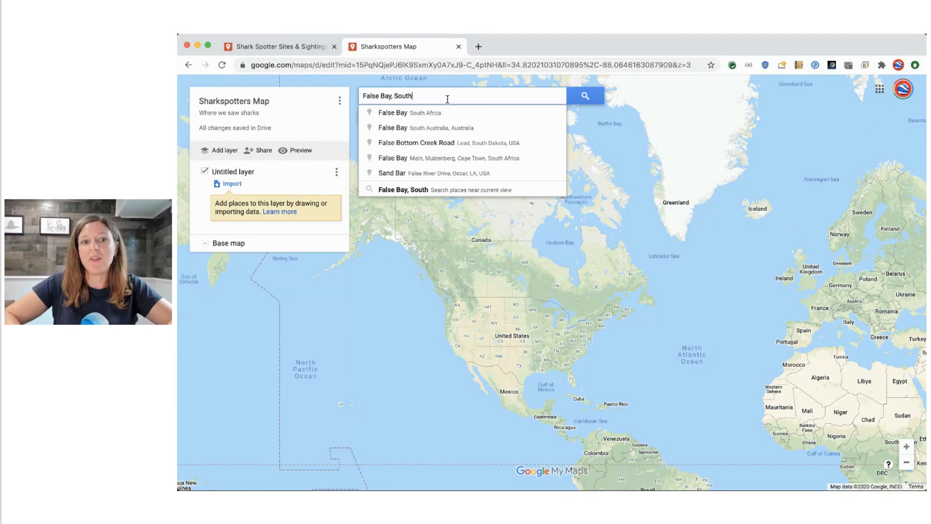
pyautogui.click(416, 113)
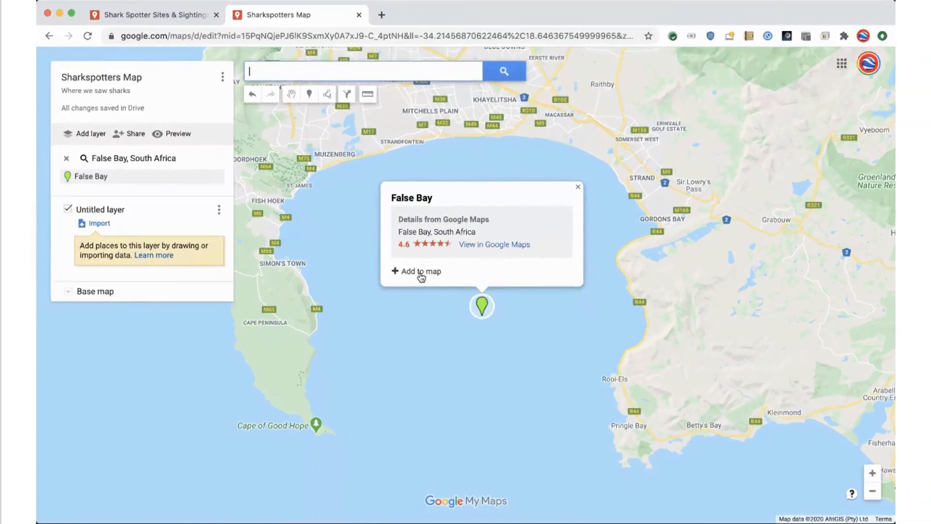
pyautogui.click(513, 272)
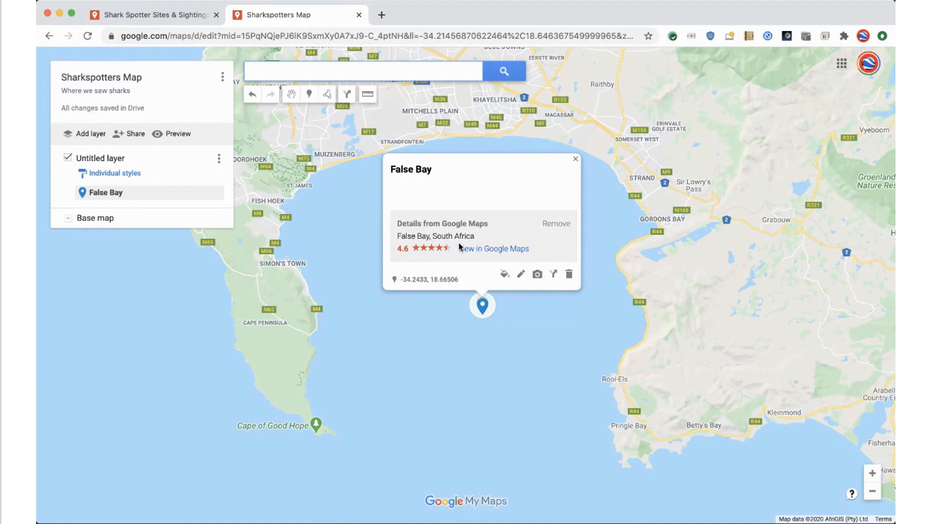
pyautogui.click(559, 226)
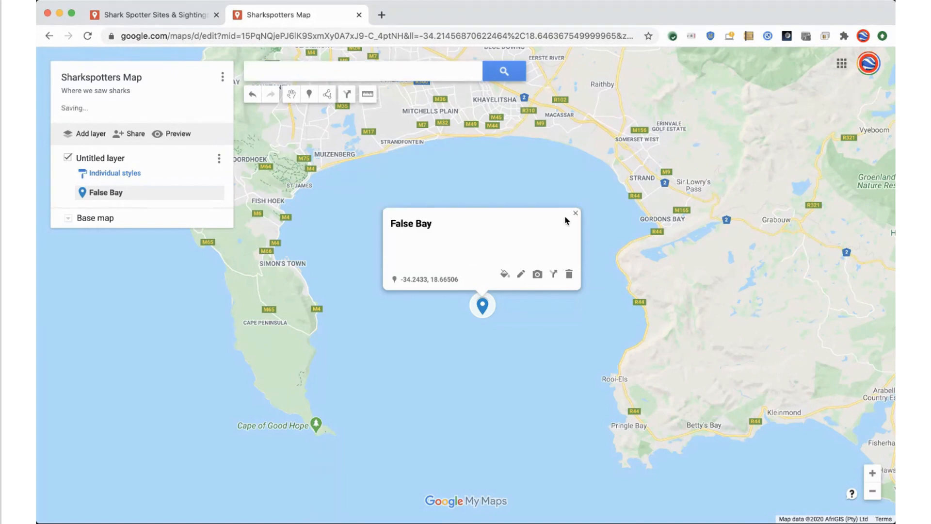
pyautogui.click(574, 212)
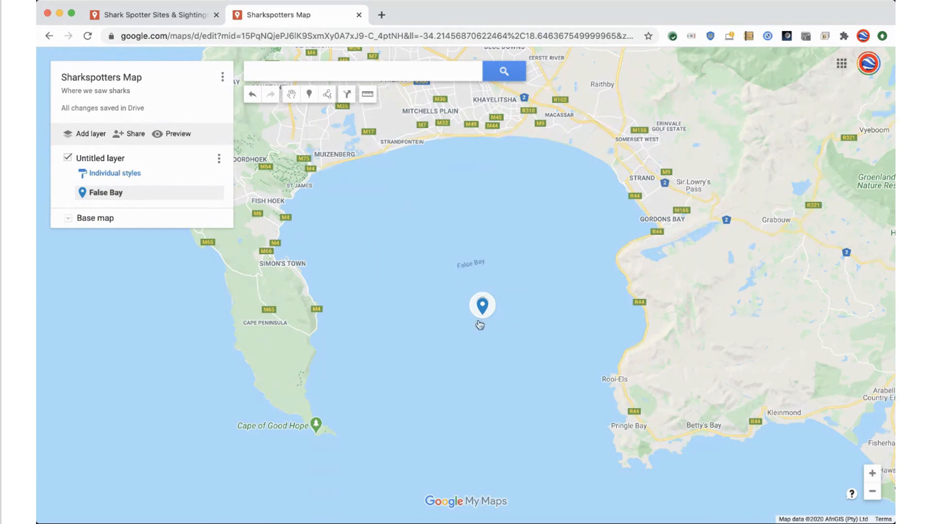
# Examine False Bay and the coast of the Cape Peninsula down to Platboom Beach.
pyautogui.moveTo(430, 308); pyautogui.dragTo(441, 353)
pyautogui.scroll(2, 466, 368)
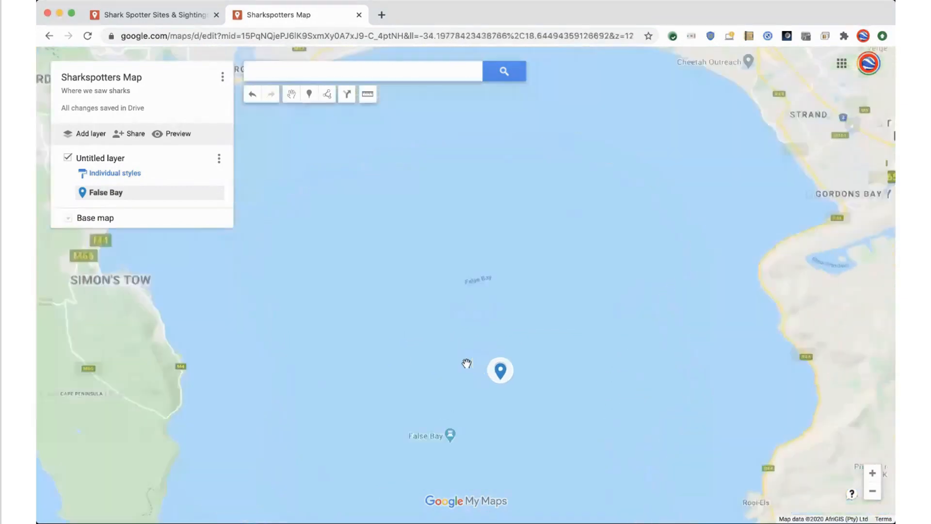
pyautogui.scroll(-2, 466, 363)
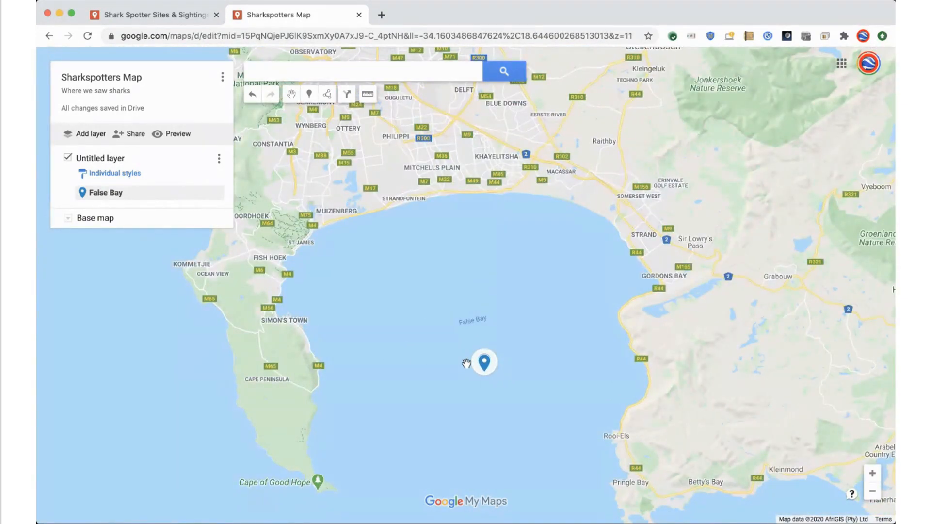
pyautogui.moveTo(431, 389); pyautogui.dragTo(440, 363)
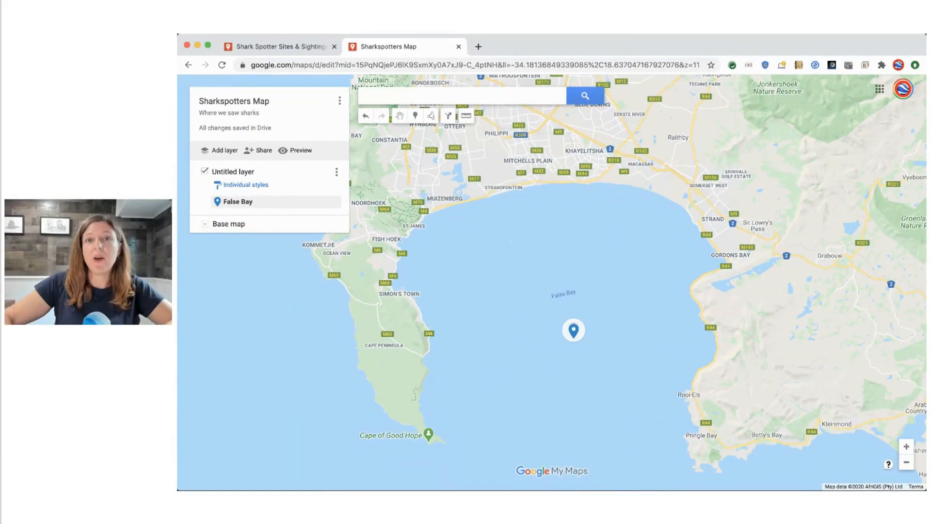
pyautogui.moveTo(472, 291); pyautogui.dragTo(527, 222)
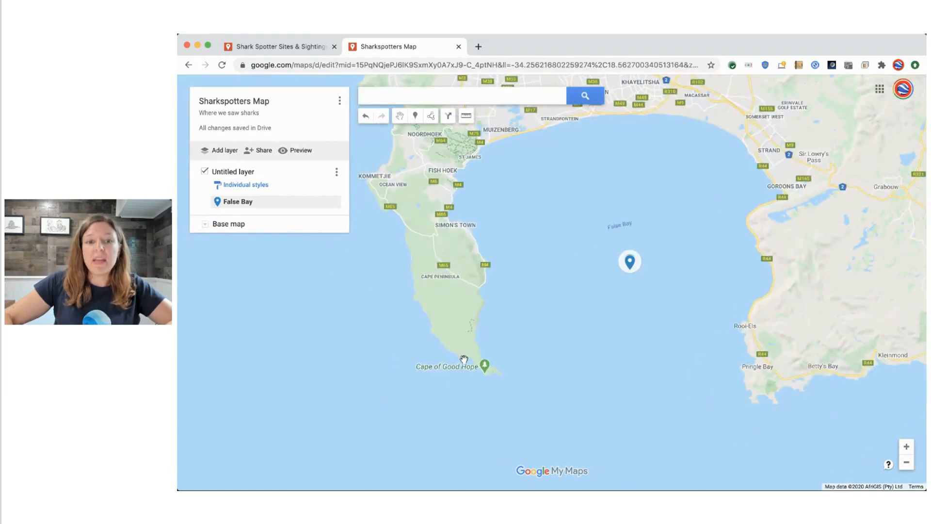
pyautogui.scroll(3, 465, 355)
pyautogui.scroll(2, 480, 354)
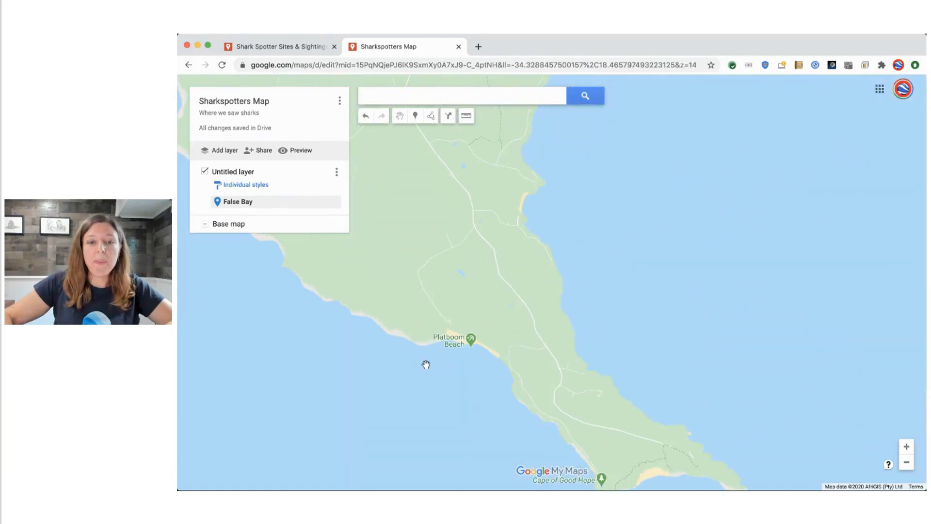
pyautogui.scroll(2, 455, 342)
pyautogui.moveTo(437, 390); pyautogui.dragTo(443, 300)
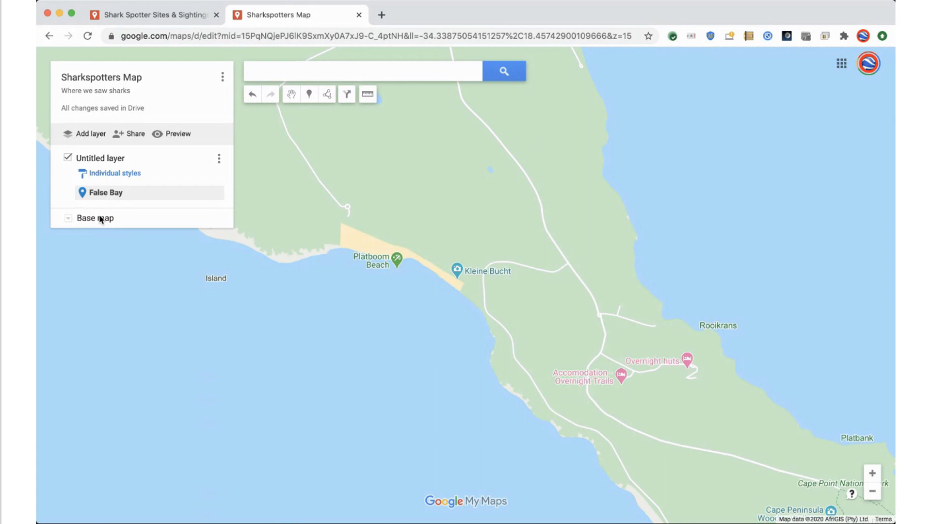
# Try several base map styles, including Simple Atlas, and set the base map to satellite imagery.
pyautogui.click(69, 220)
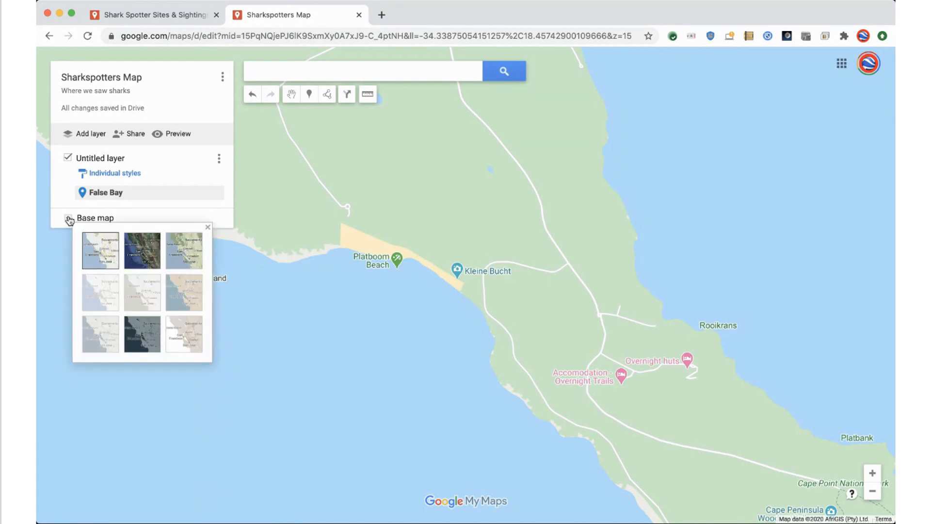
pyautogui.click(99, 293)
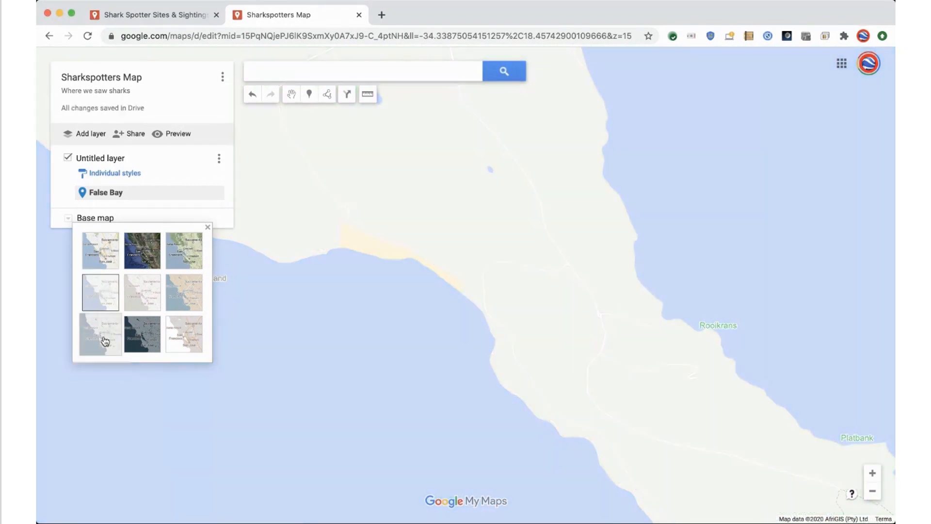
pyautogui.click(105, 341)
pyautogui.click(142, 340)
pyautogui.click(187, 344)
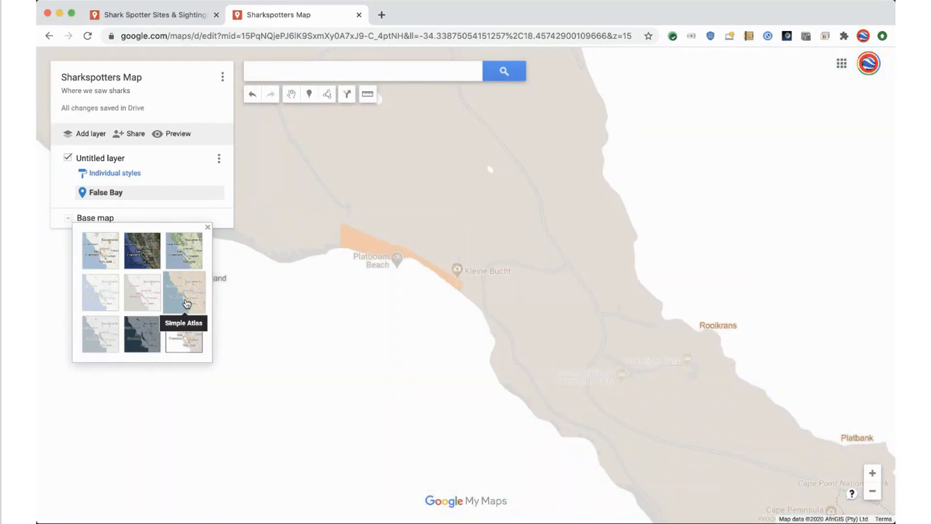
pyautogui.click(187, 303)
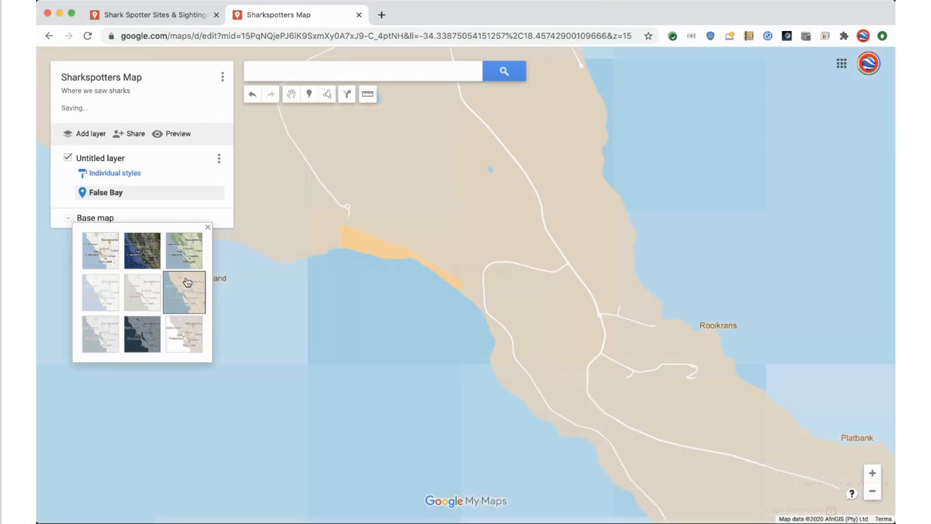
pyautogui.click(153, 255)
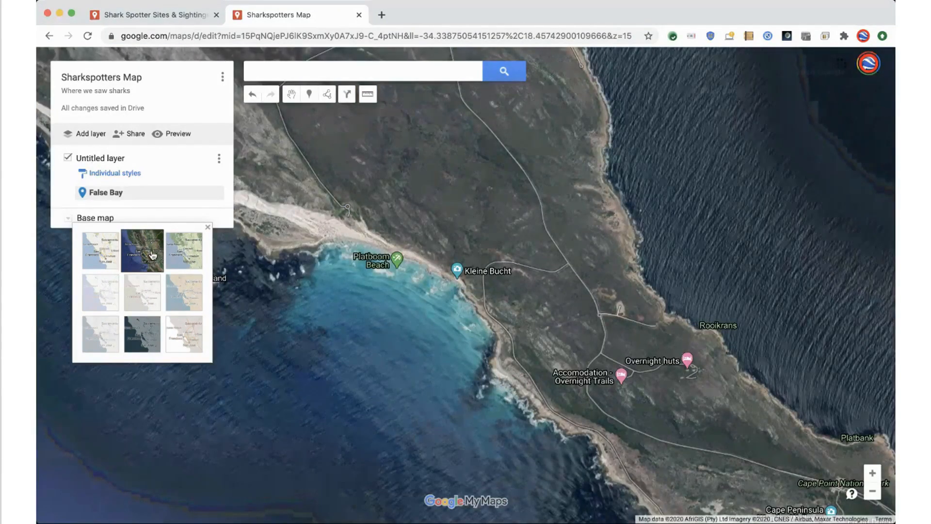
pyautogui.click(251, 356)
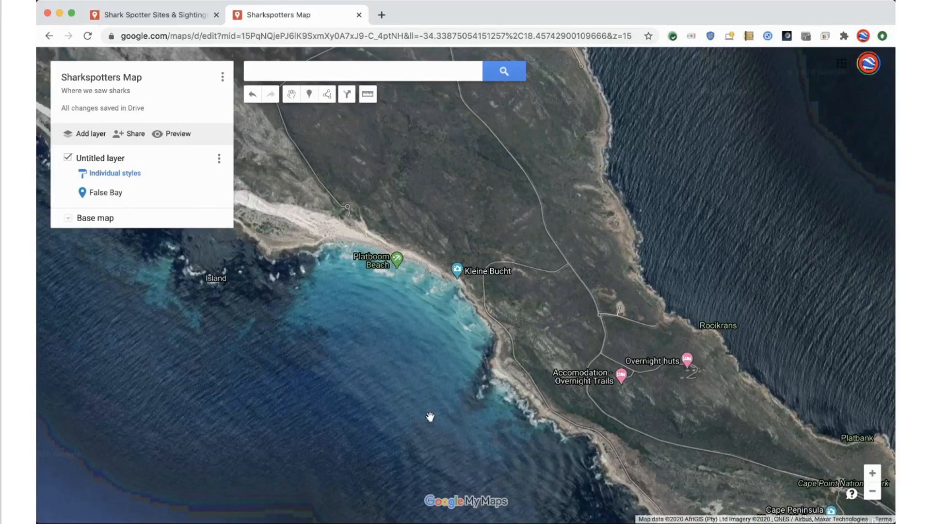
# Add a marker named "Shark Sighting" in the water off the rocky shore south of Kleine Bucht.
pyautogui.moveTo(499, 461); pyautogui.dragTo(462, 360)
pyautogui.doubleClick(463, 284)
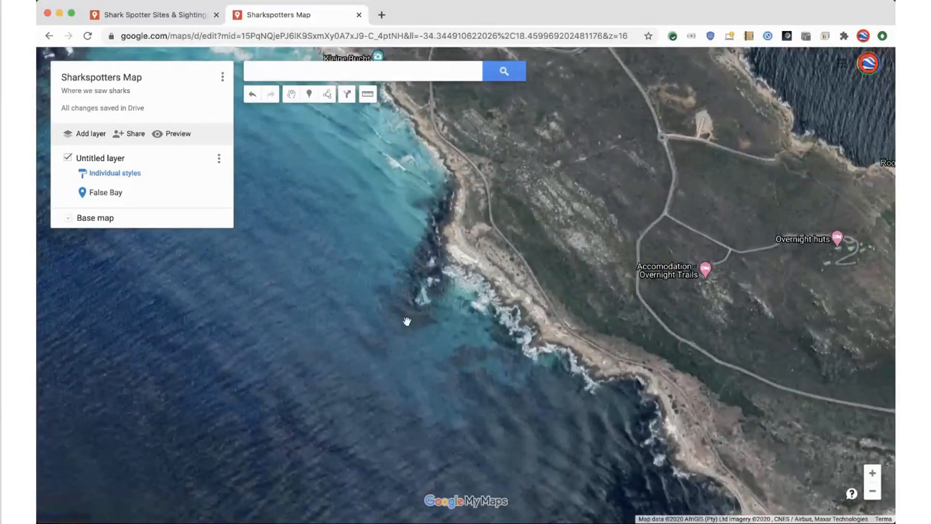
pyautogui.moveTo(367, 348); pyautogui.dragTo(386, 347)
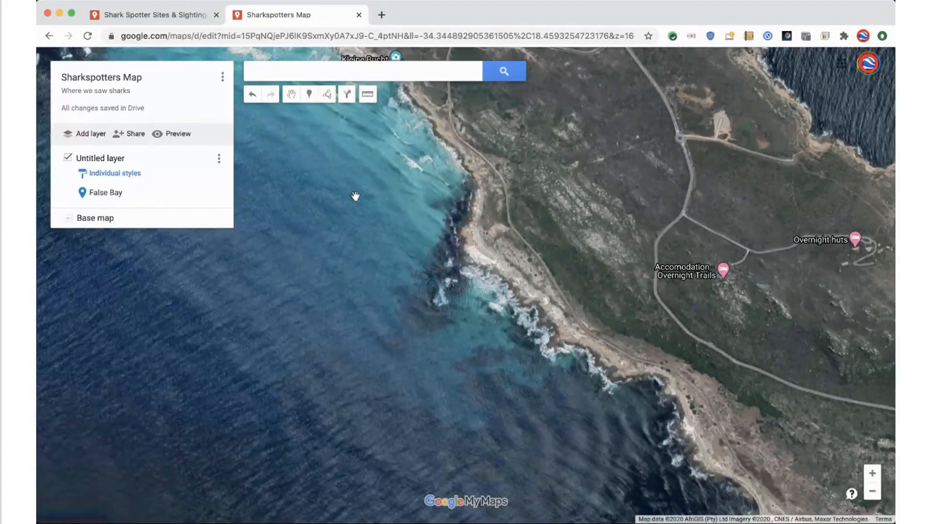
pyautogui.click(310, 95)
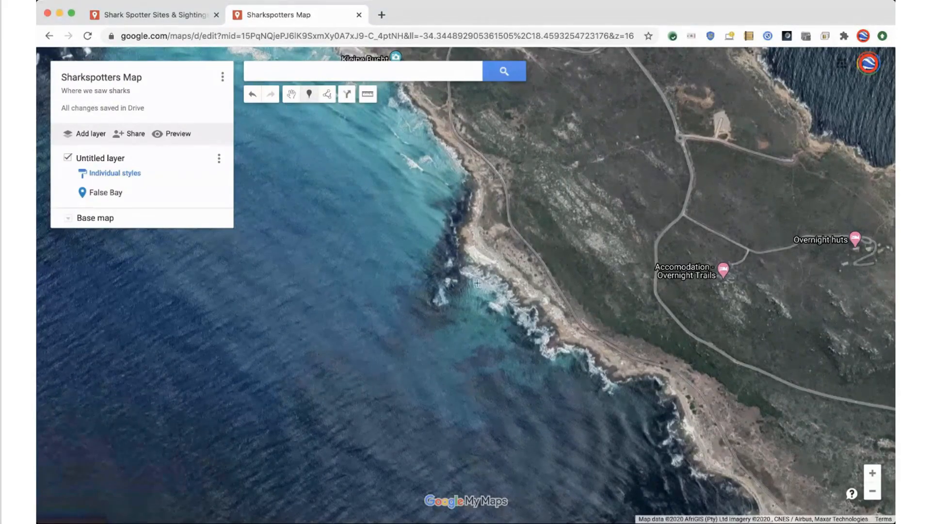
pyautogui.click(395, 344)
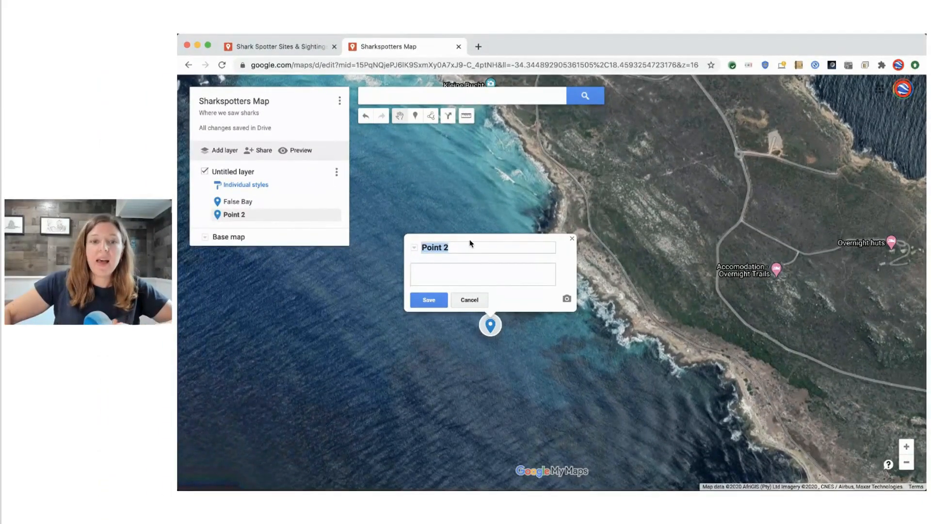
pyautogui.write('Shark Sighting')
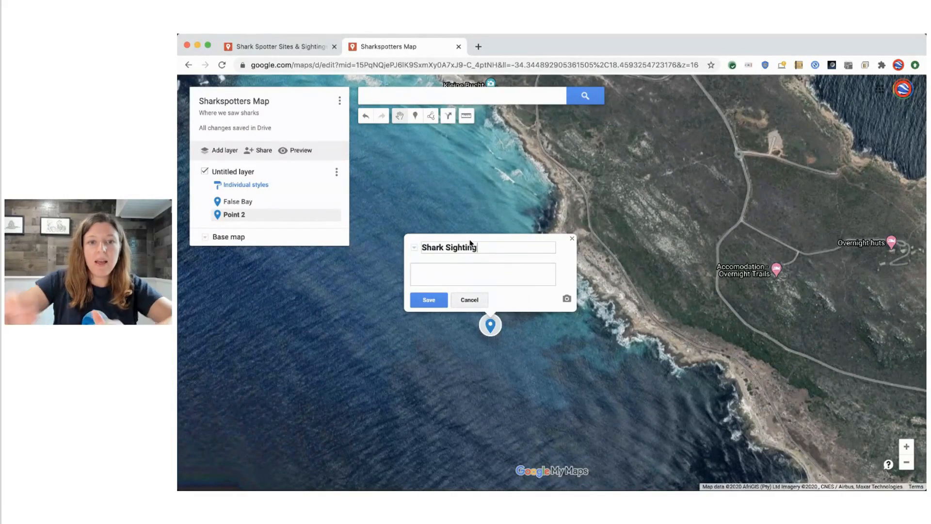
pyautogui.click(429, 300)
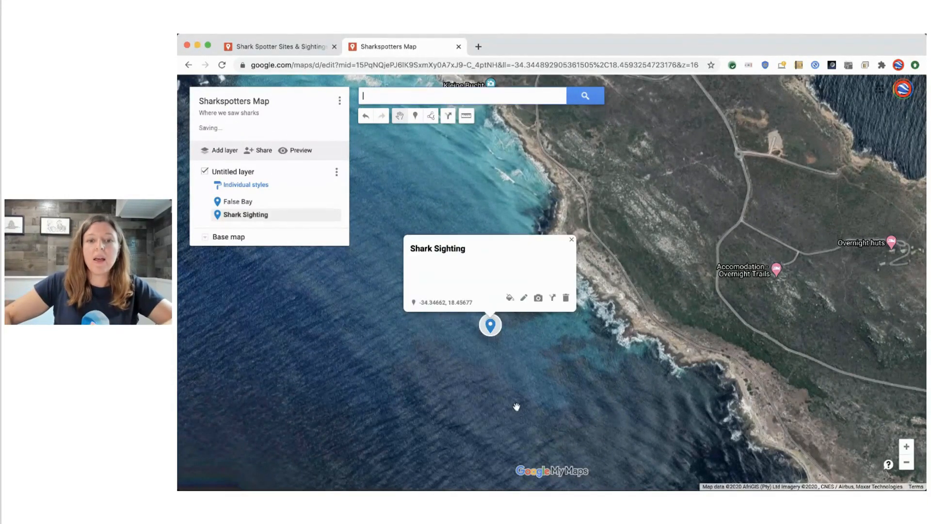
pyautogui.click(527, 371)
# Examine where the two markers lie around the Cape Peninsula, and the shoreline at Platboom Beach.
pyautogui.scroll(-6, 633, 343)
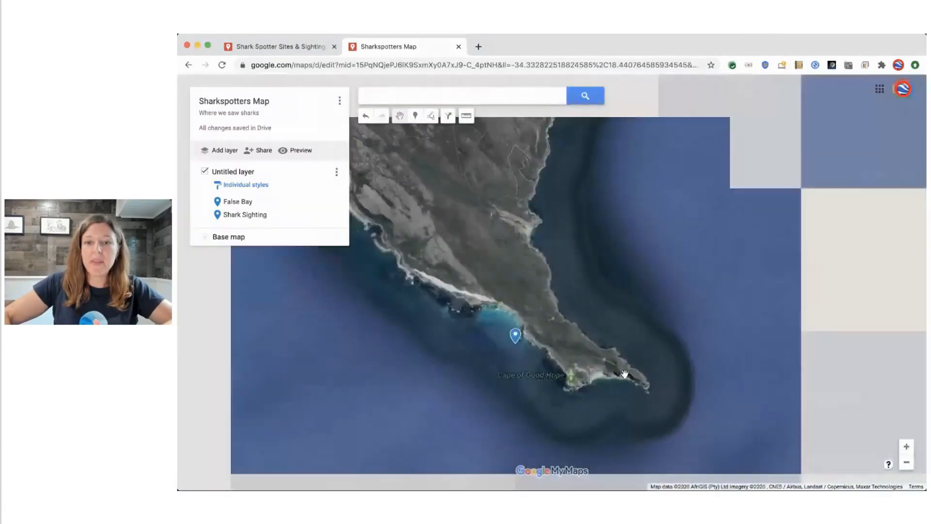
pyautogui.scroll(-3, 625, 374)
pyautogui.moveTo(775, 382); pyautogui.dragTo(735, 388)
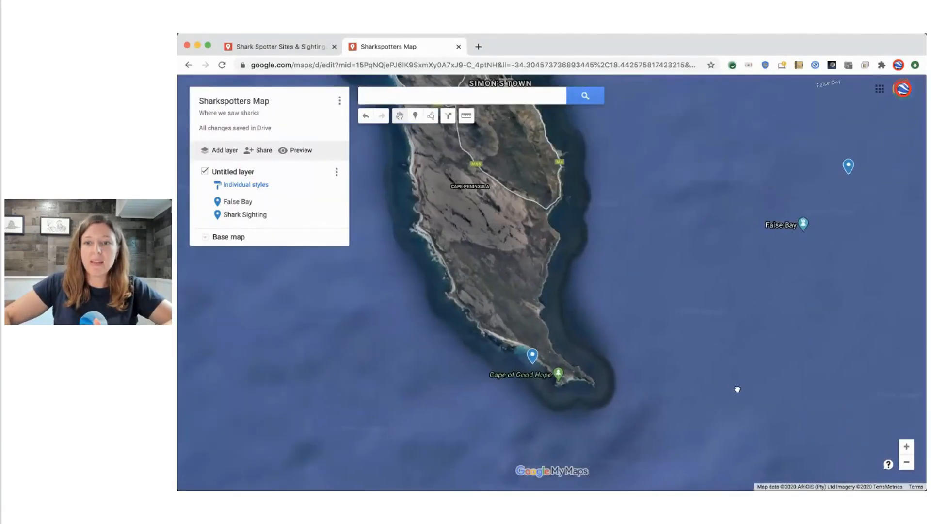
pyautogui.scroll(-1, 801, 279)
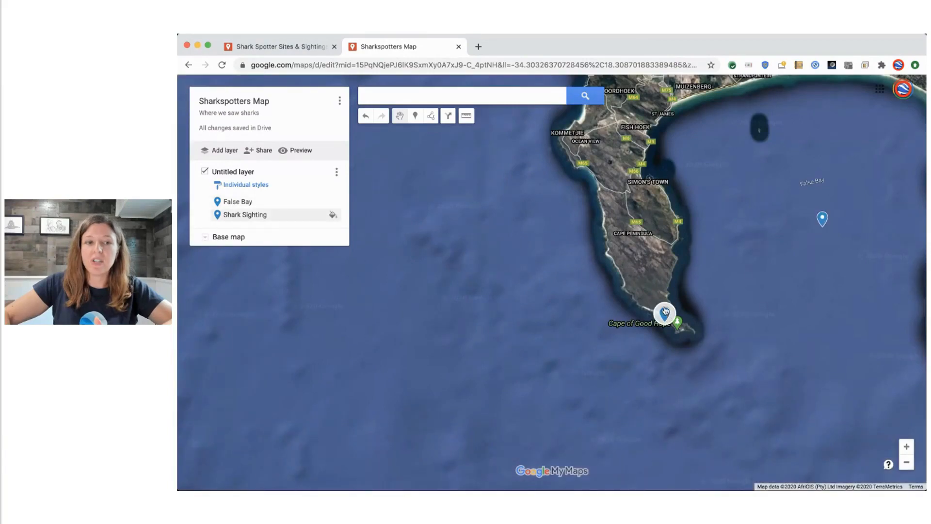
pyautogui.scroll(1, 668, 322)
pyautogui.scroll(3, 669, 326)
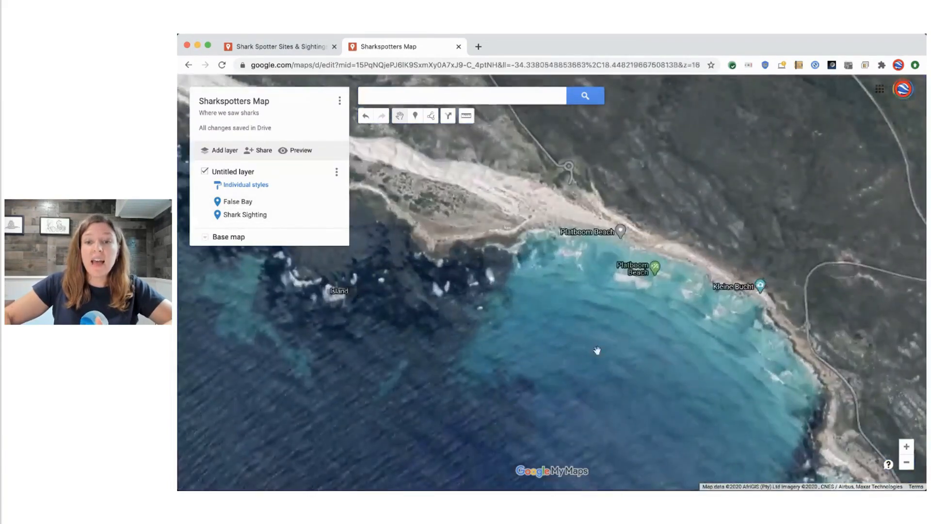
pyautogui.moveTo(679, 342); pyautogui.dragTo(630, 374)
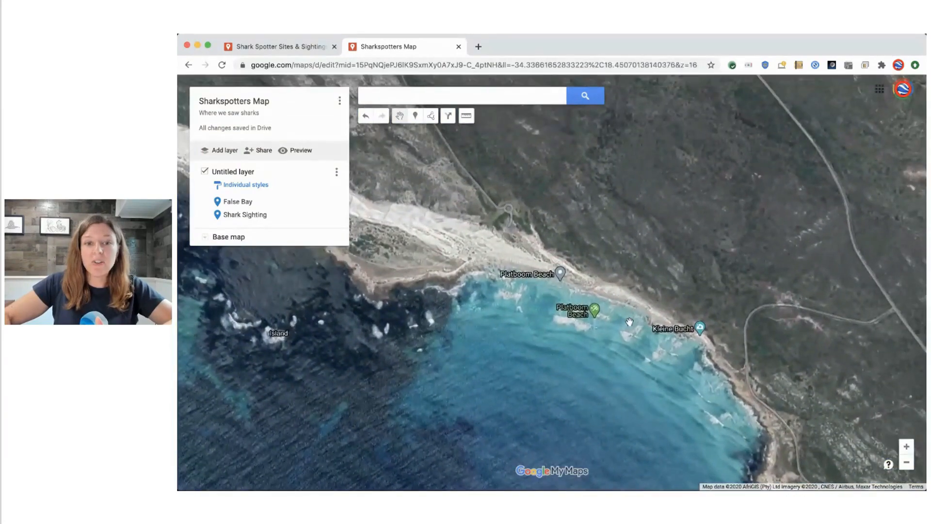
# Draw a line about 662 ft long tracing the footpath from near the road bend down to the beach at Kleine Bucht.
pyautogui.moveTo(454, 237); pyautogui.dragTo(512, 286)
pyautogui.scroll(-1, 507, 286)
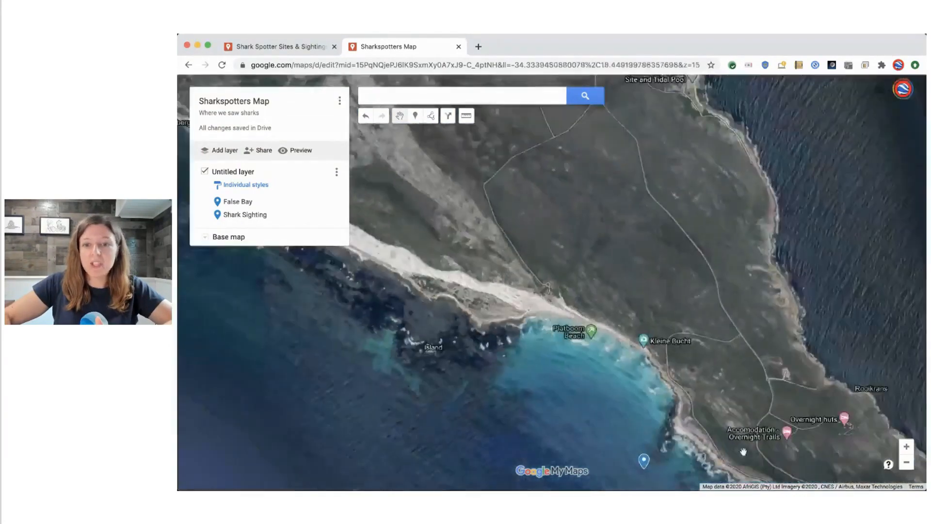
pyautogui.scroll(1, 649, 364)
pyautogui.scroll(1, 649, 364)
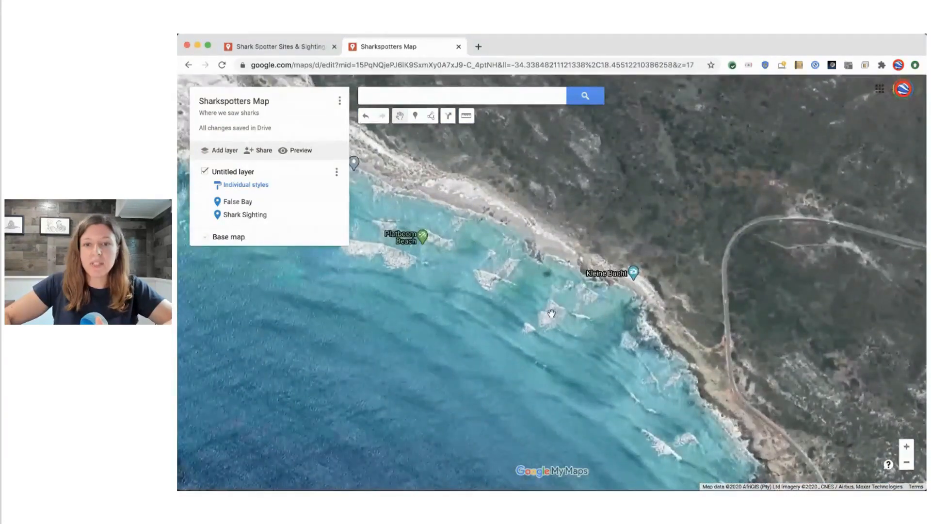
pyautogui.moveTo(684, 285); pyautogui.dragTo(609, 310)
pyautogui.scroll(1, 624, 294)
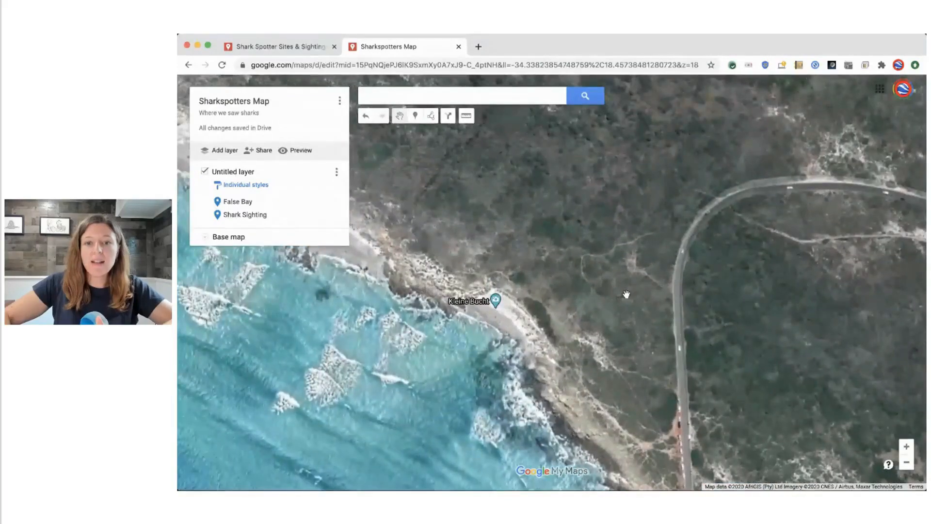
pyautogui.click(432, 117)
pyautogui.click(436, 131)
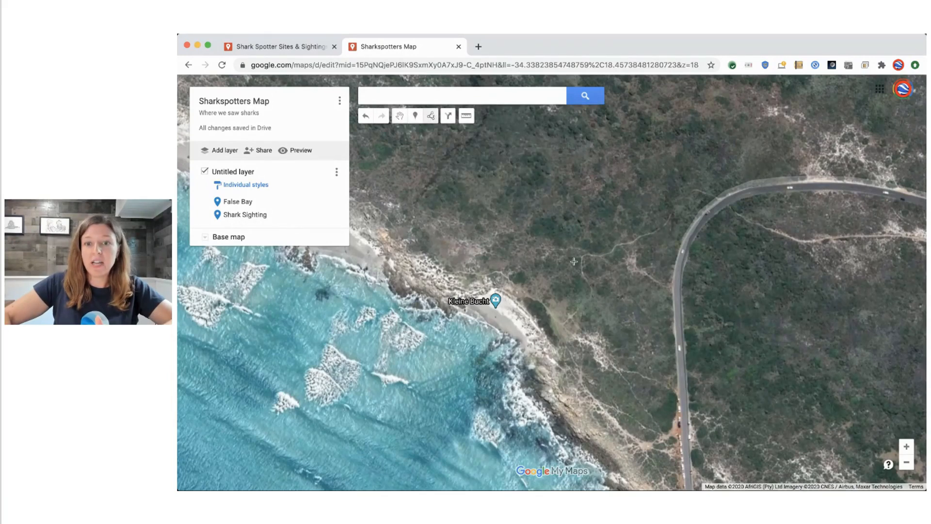
pyautogui.click(670, 216)
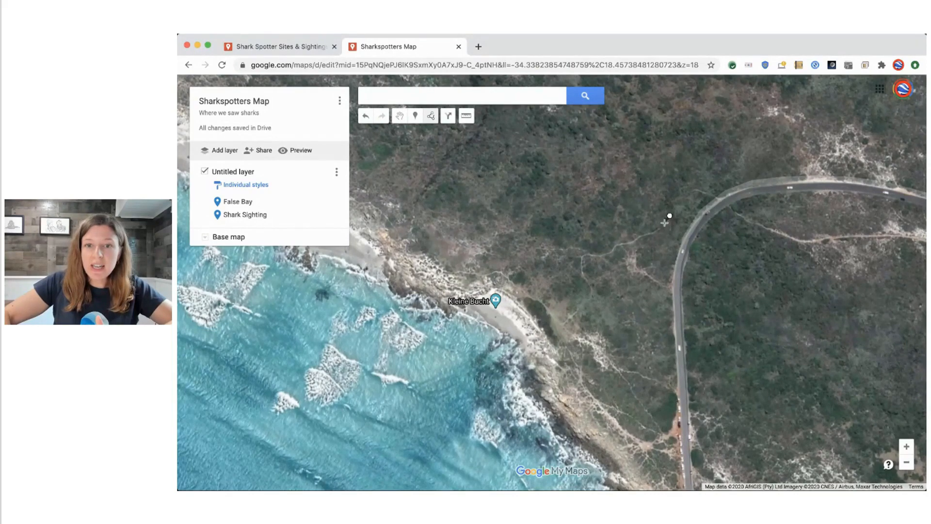
pyautogui.click(662, 224)
pyautogui.click(648, 235)
pyautogui.click(639, 236)
pyautogui.click(632, 241)
pyautogui.click(625, 244)
pyautogui.click(618, 245)
pyautogui.click(609, 252)
pyautogui.click(596, 257)
pyautogui.click(585, 254)
pyautogui.click(580, 262)
pyautogui.click(590, 288)
pyautogui.click(585, 303)
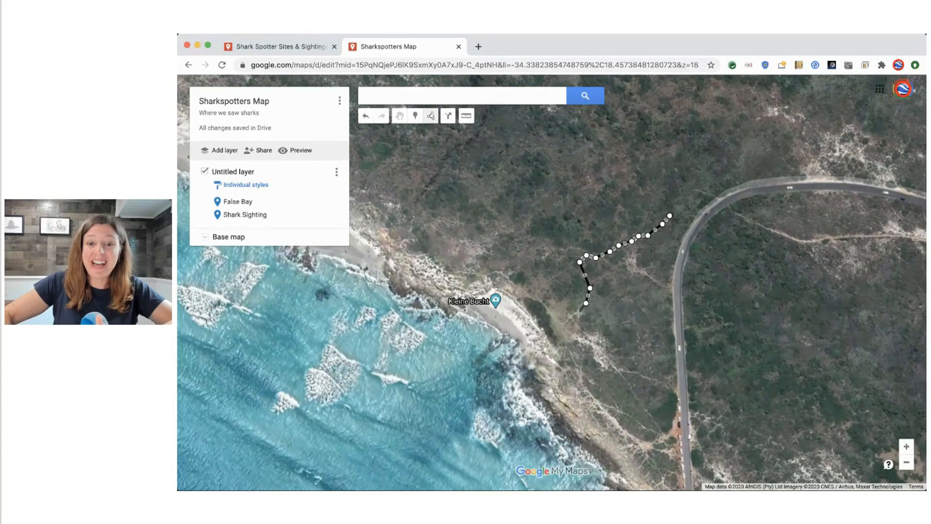
pyautogui.click(559, 330)
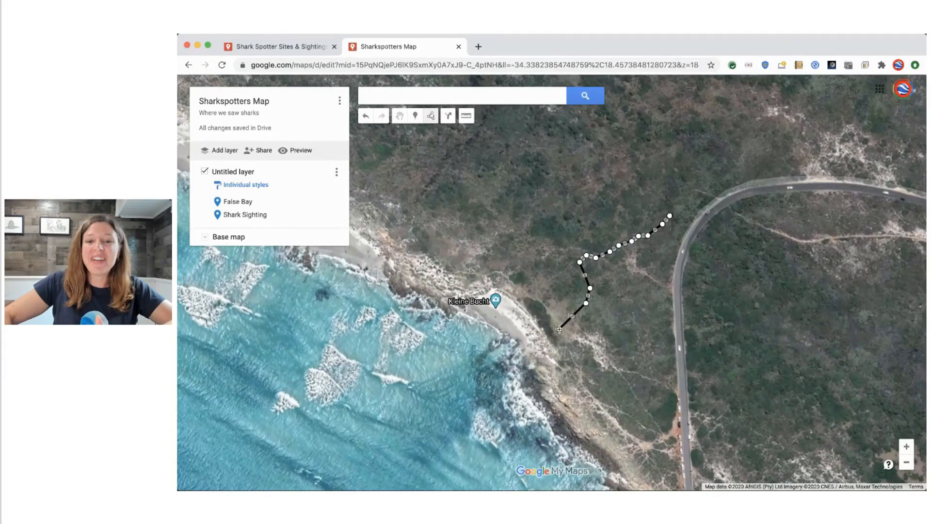
pyautogui.click(538, 343)
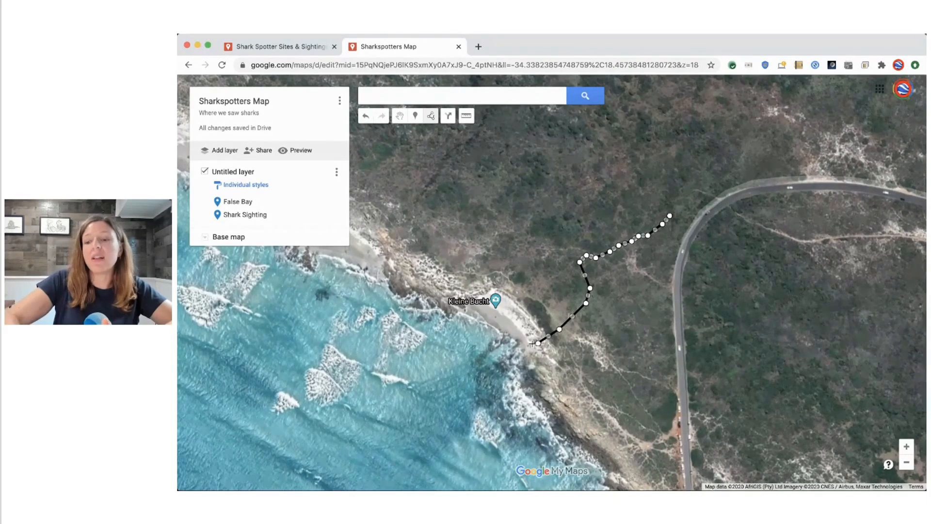
pyautogui.click(533, 344)
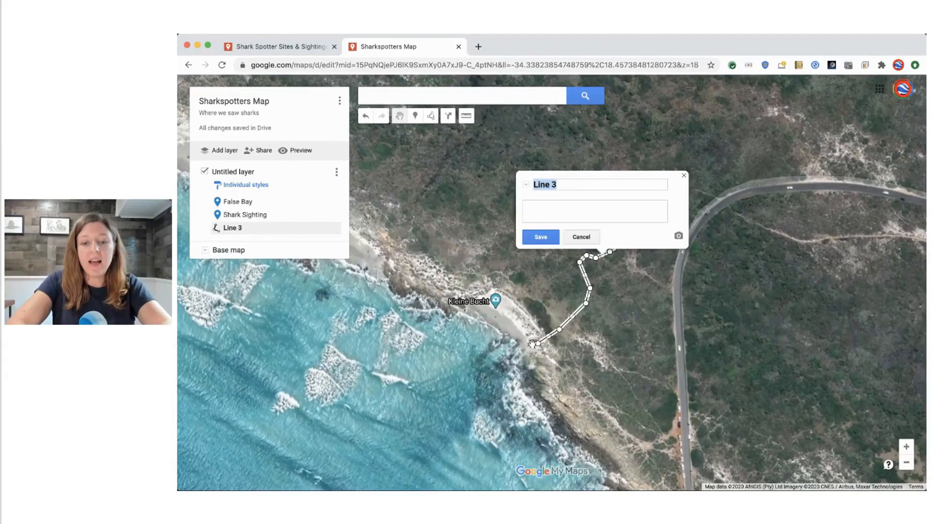
# Name the footpath line "Trail", save it and close its info card.
pyautogui.write('Trail')
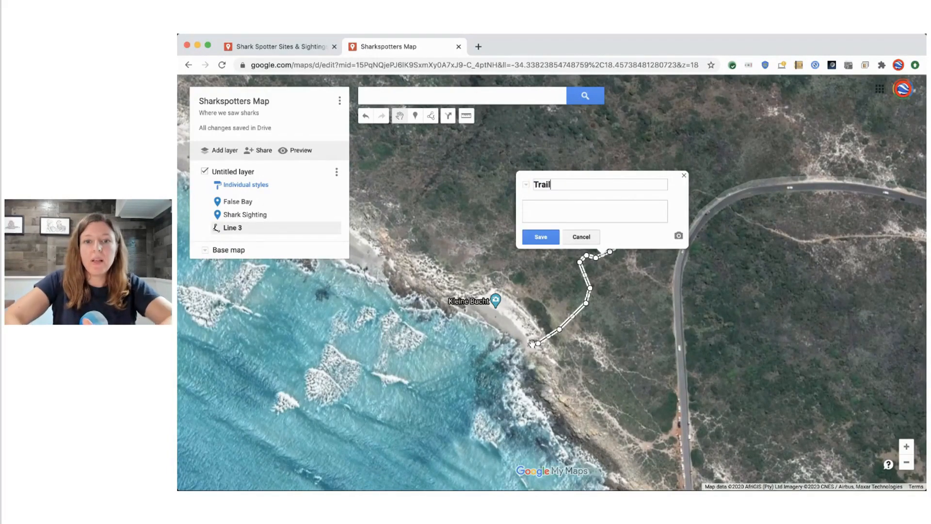
pyautogui.click(541, 236)
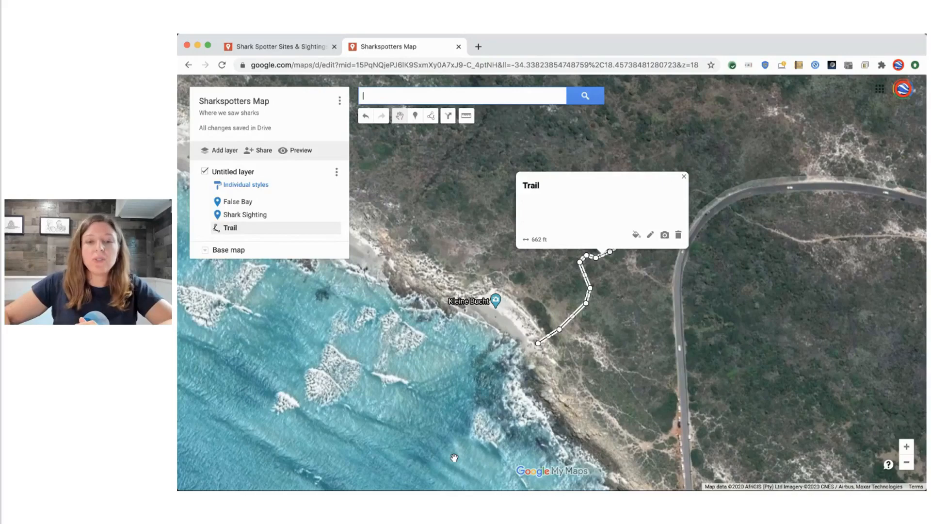
pyautogui.click(495, 348)
# Draw a closed polygon around the sandy beach at Kleine Bucht, including the lower end of the trail.
pyautogui.scroll(3, 527, 318)
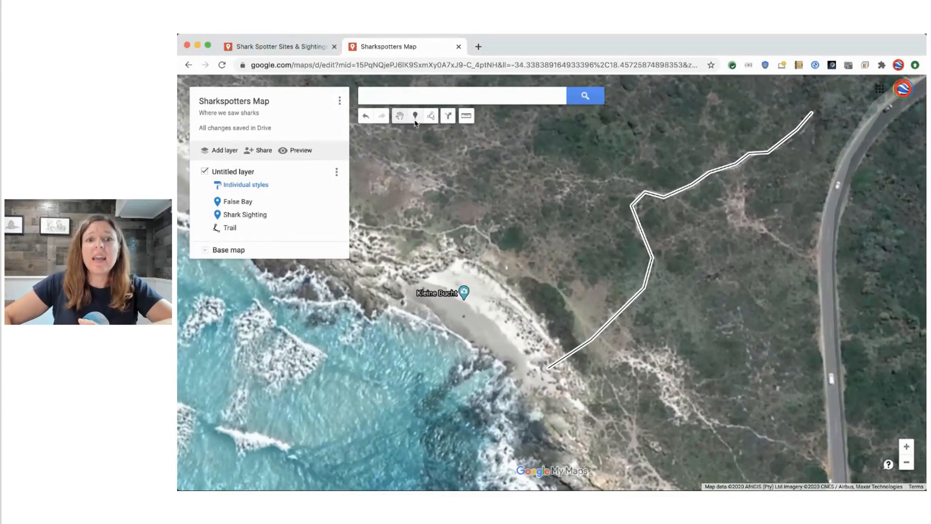
pyautogui.click(431, 116)
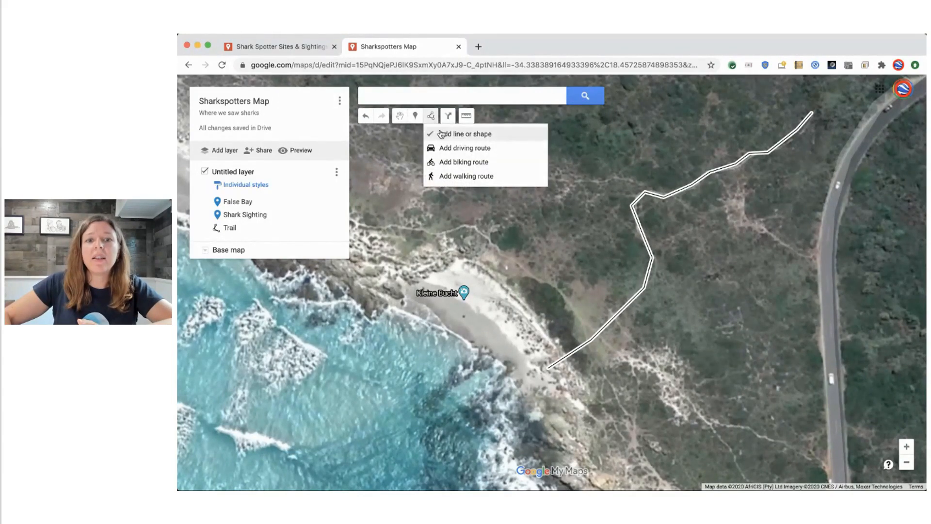
pyautogui.click(441, 133)
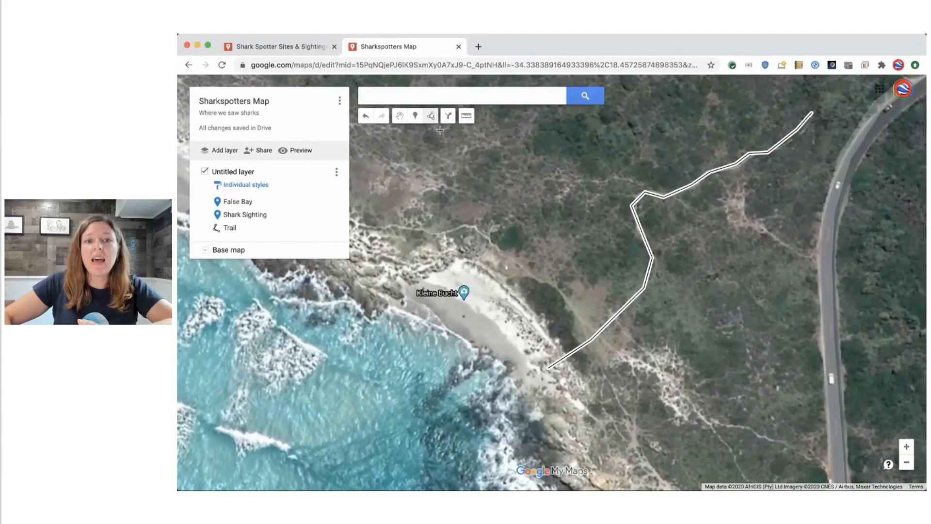
pyautogui.click(400, 298)
pyautogui.click(435, 269)
pyautogui.click(456, 256)
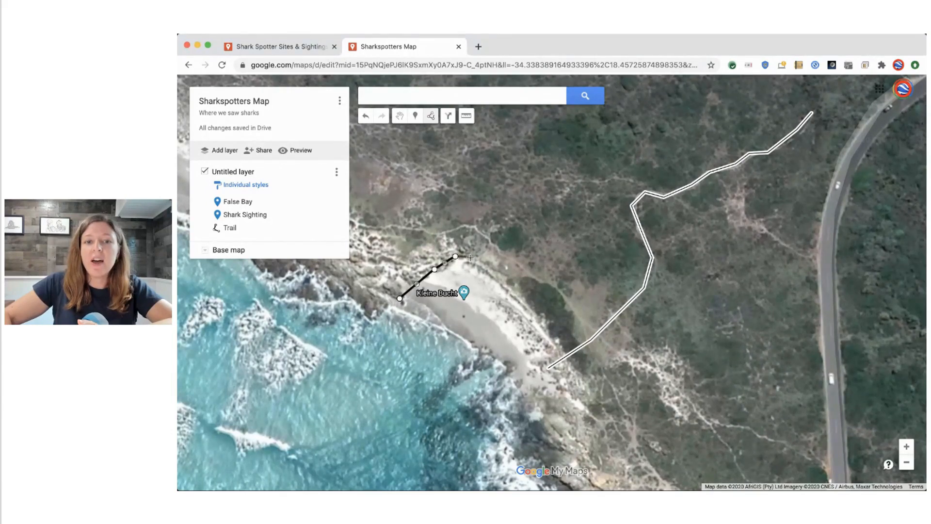
pyautogui.click(495, 280)
pyautogui.click(531, 322)
pyautogui.click(562, 350)
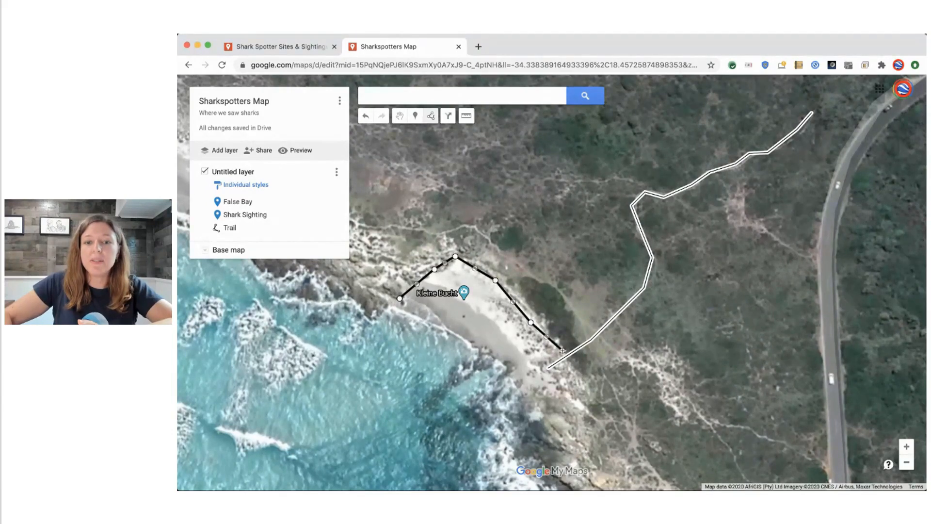
pyautogui.click(573, 402)
pyautogui.click(512, 402)
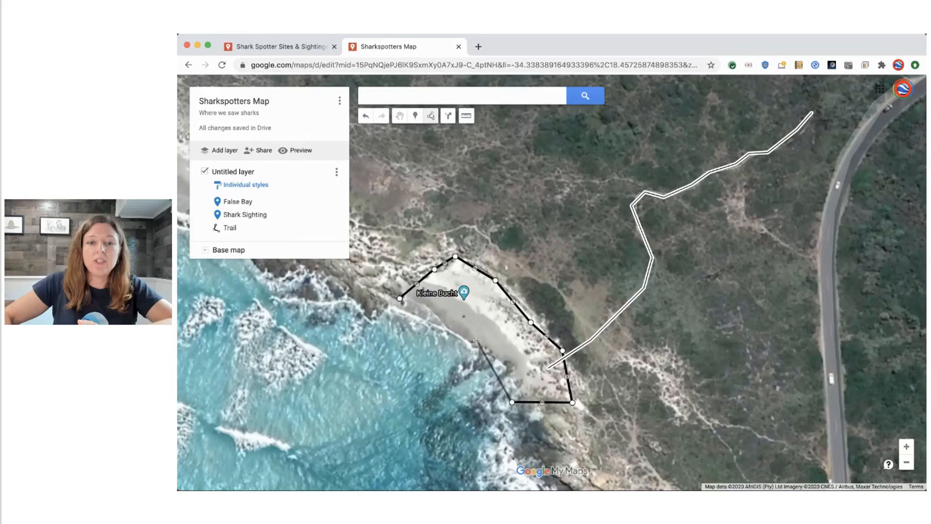
pyautogui.click(507, 365)
pyautogui.click(447, 326)
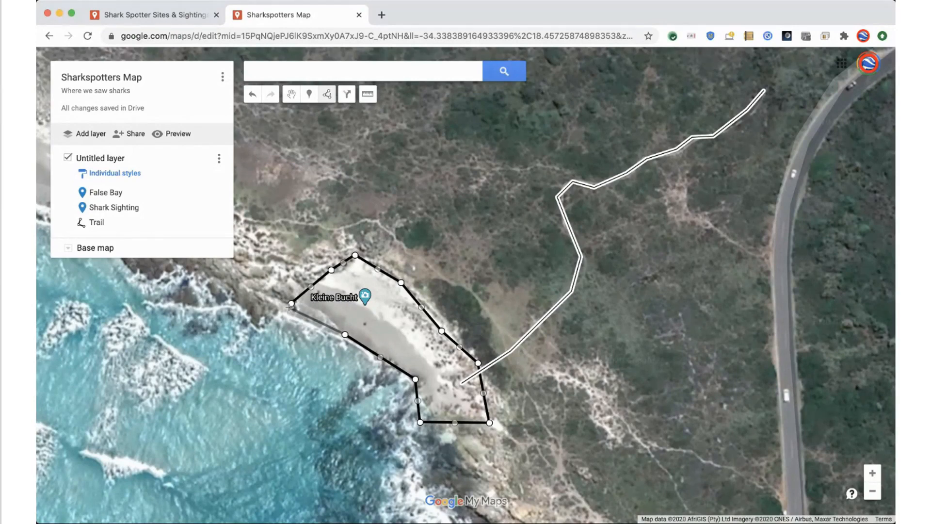
pyautogui.click(291, 305)
# Name the polygon at Kleine Bucht "Beach", save it and close its info card.
pyautogui.write('Beach')
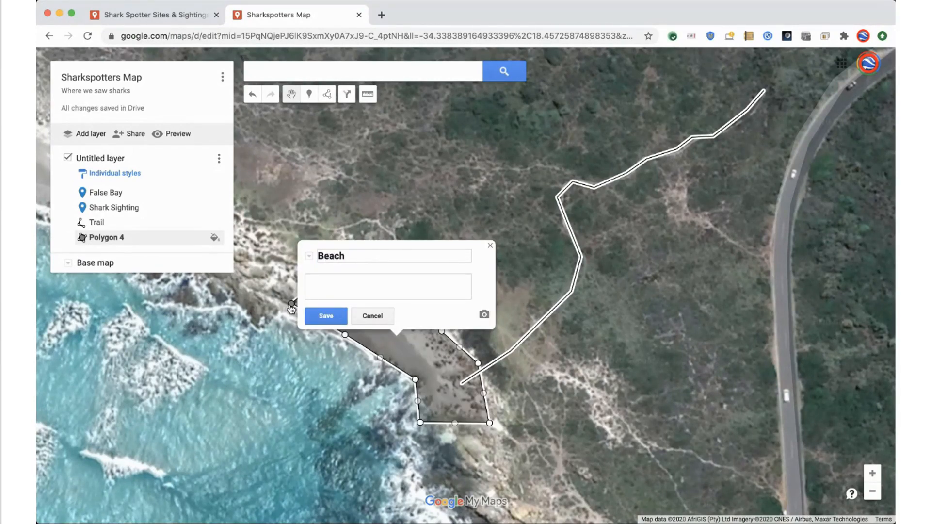
pyautogui.click(321, 315)
pyautogui.click(315, 369)
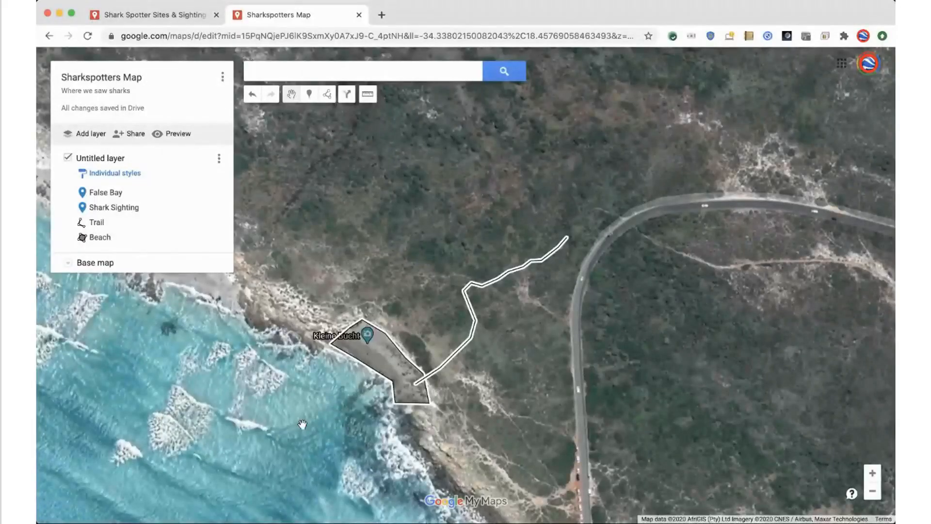
# Move the Shark Sighting marker slightly northwest in the water, to about -34.34526, 18.45619.
pyautogui.scroll(-3, 302, 424)
pyautogui.moveTo(447, 478); pyautogui.dragTo(397, 208)
pyautogui.scroll(-2, 396, 236)
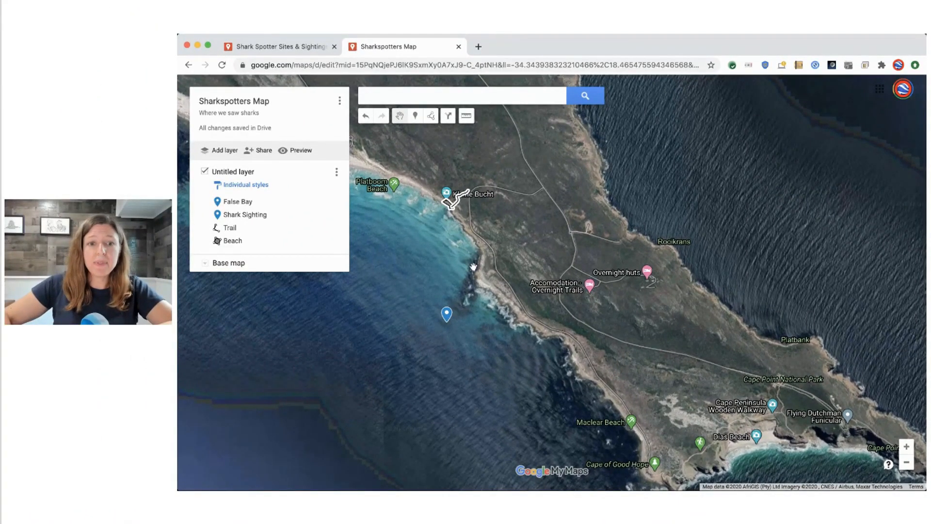
pyautogui.scroll(2, 465, 298)
pyautogui.moveTo(394, 360); pyautogui.dragTo(439, 346)
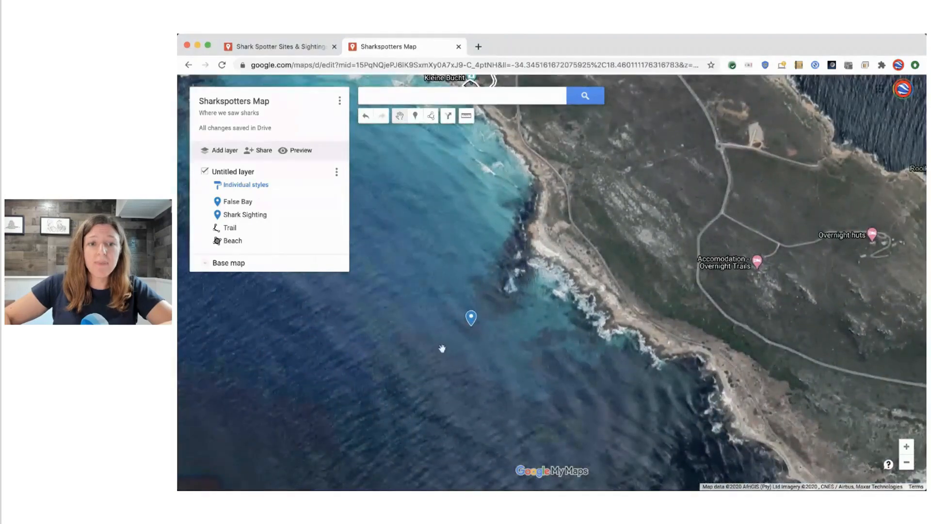
pyautogui.click(472, 319)
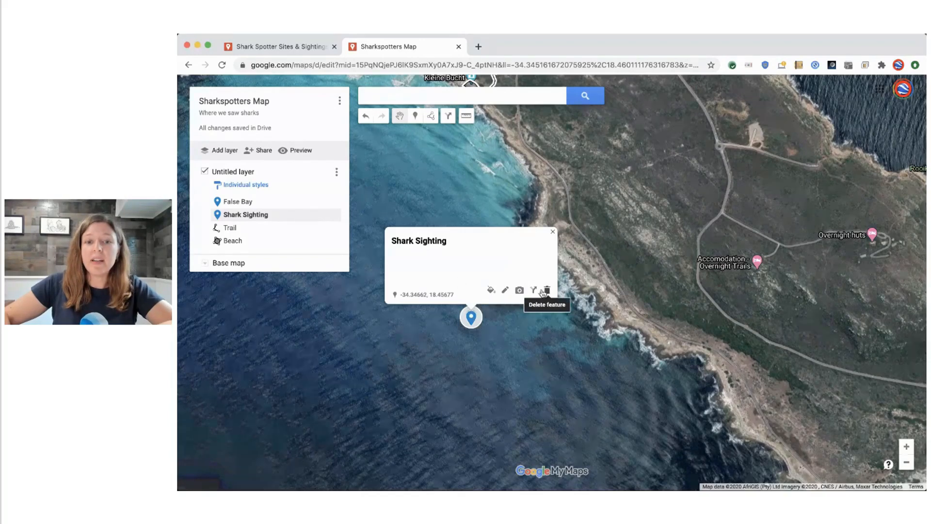
pyautogui.click(507, 291)
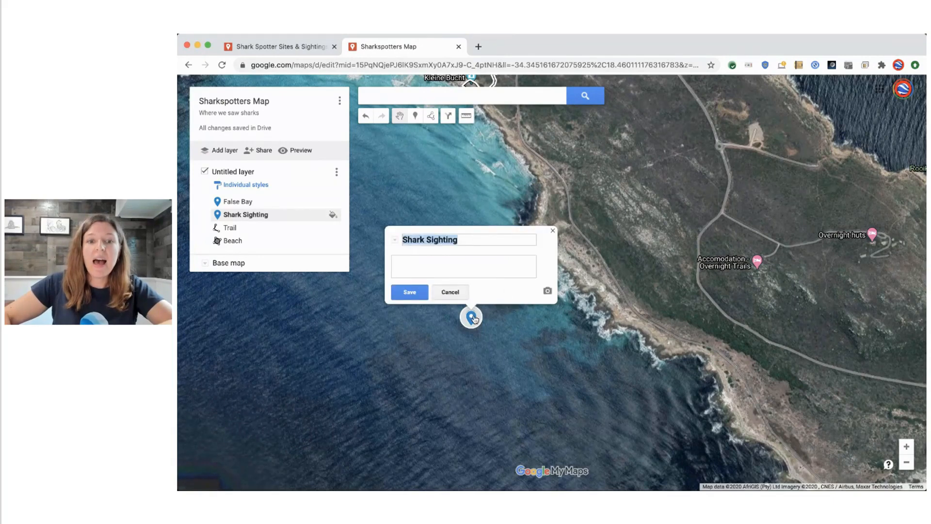
pyautogui.moveTo(475, 319)
pyautogui.mouseDown()
pyautogui.moveTo(486, 287)
pyautogui.moveTo(508, 341)
pyautogui.moveTo(460, 279)
pyautogui.mouseUp()
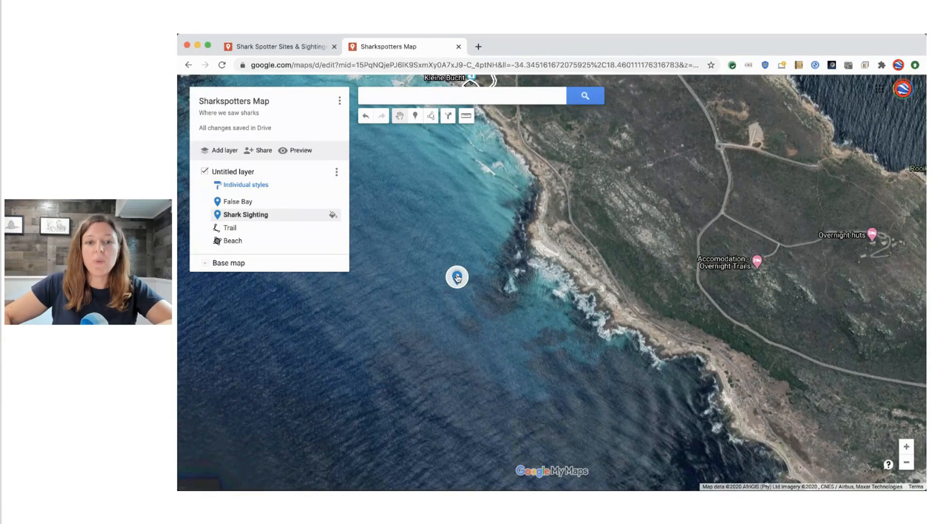
pyautogui.click(458, 278)
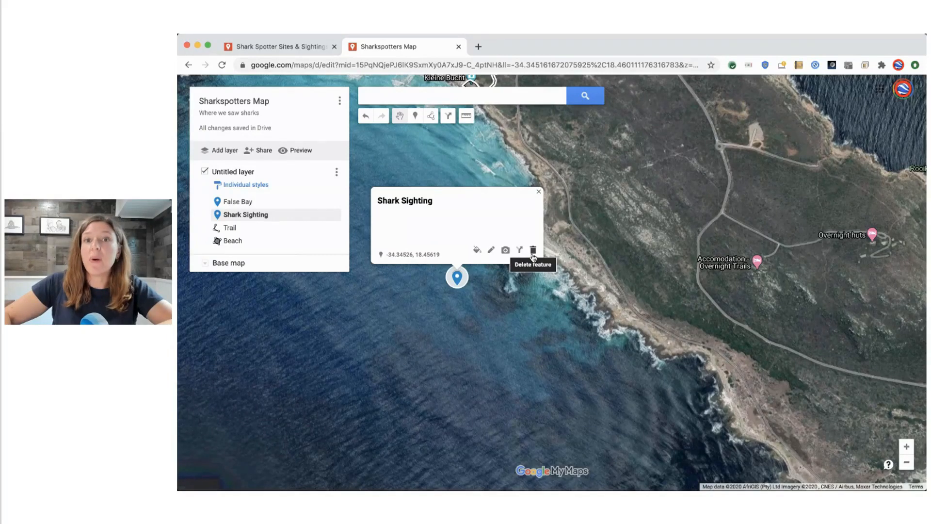
pyautogui.click(487, 314)
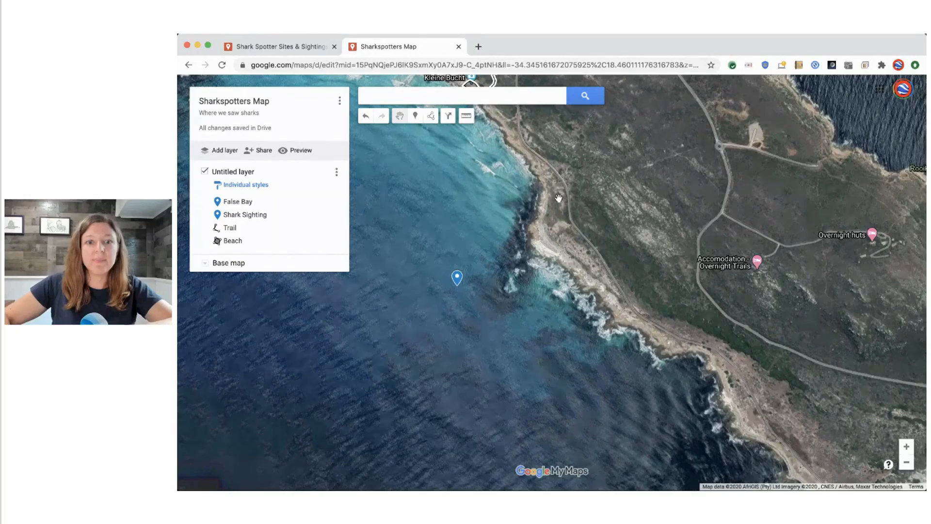
# Add the description "I saw a shark here on Aug 10th" to the Shark Sighting marker and save it.
pyautogui.click(458, 277)
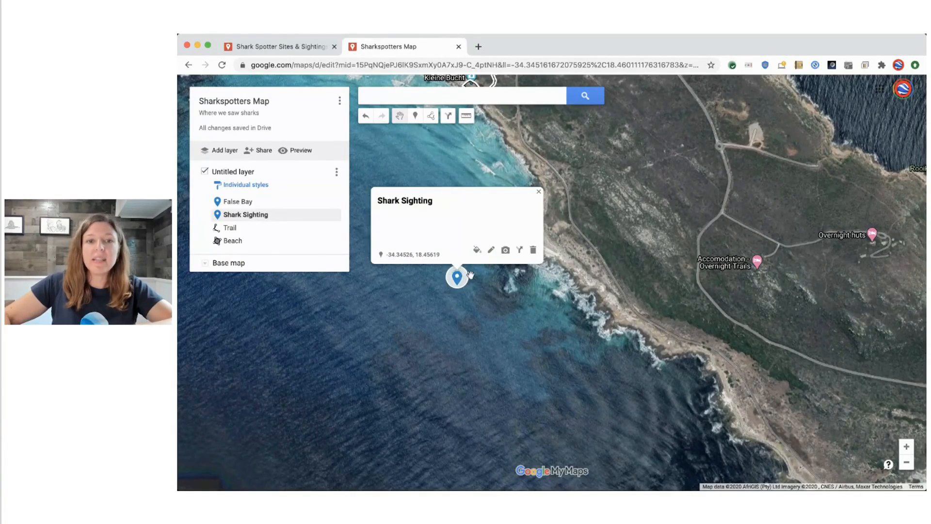
pyautogui.click(491, 251)
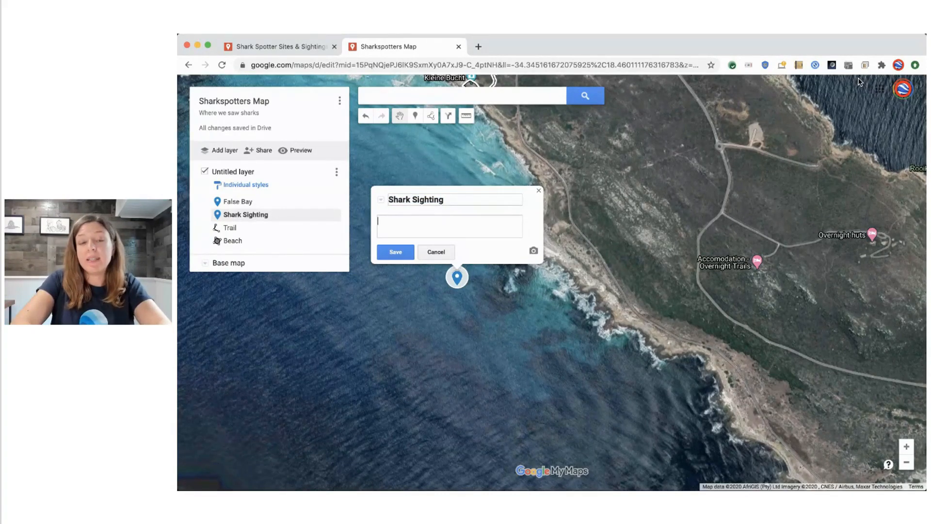
pyautogui.write('I saw')
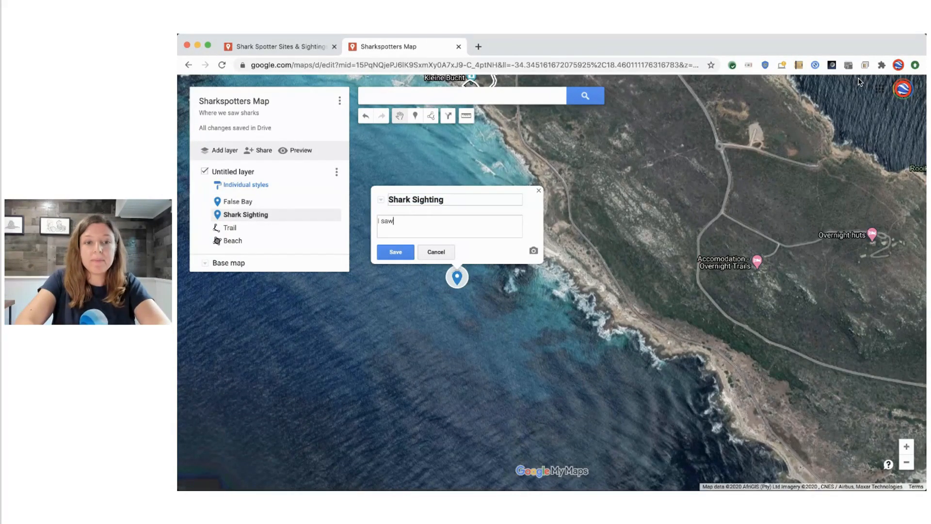
pyautogui.write(' a shark here on Aug 10th')
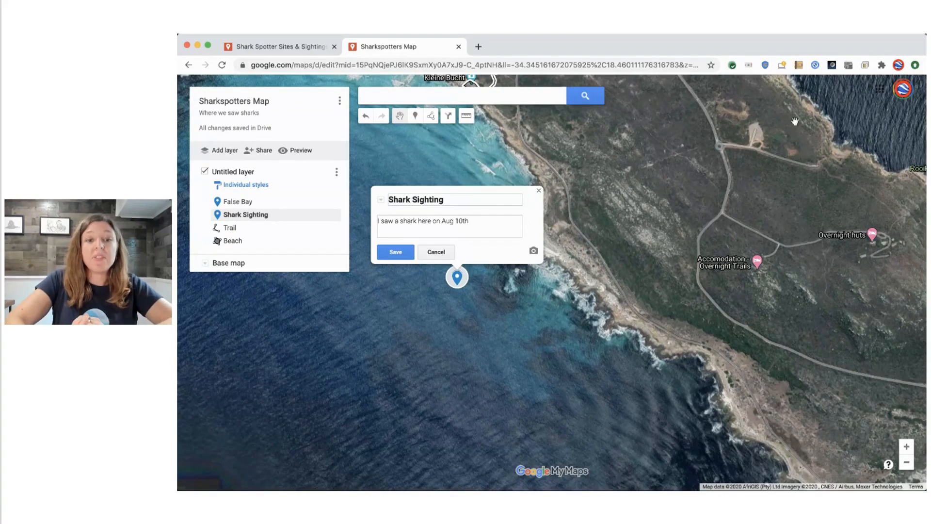
pyautogui.click(395, 252)
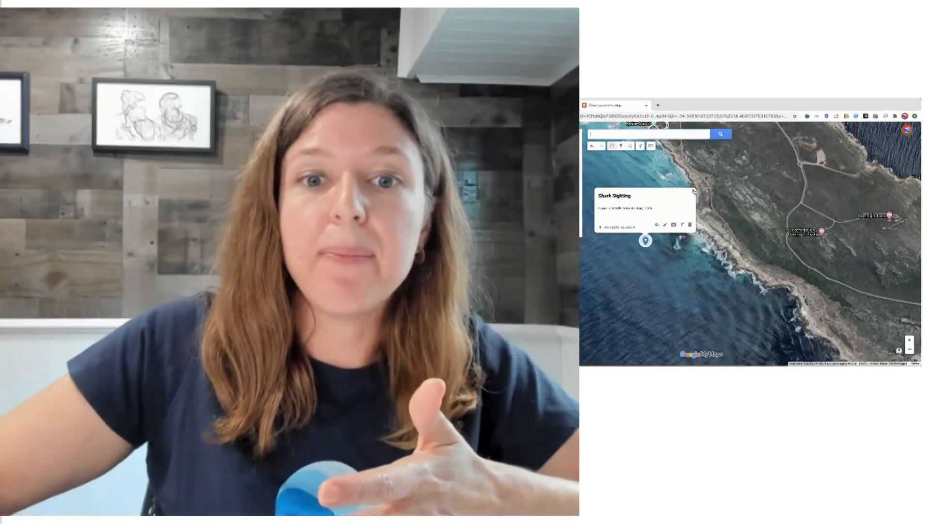
pyautogui.click(699, 191)
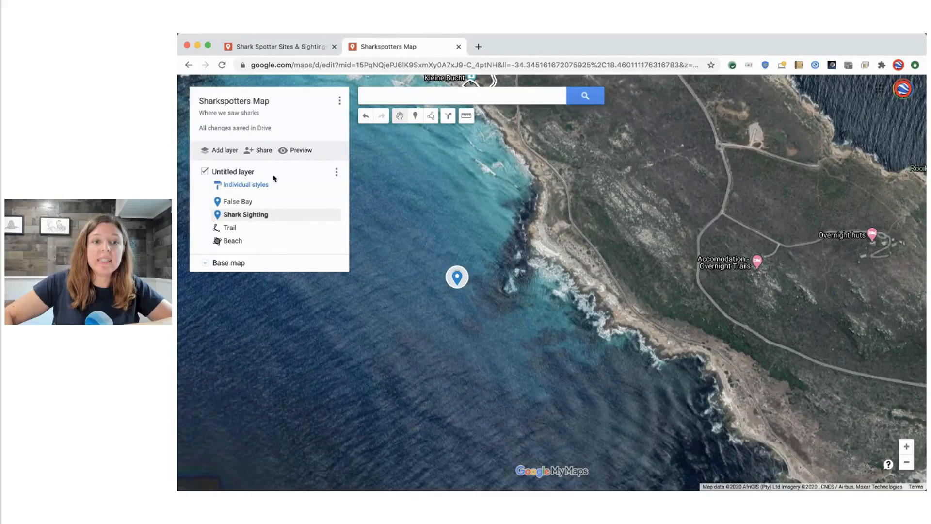
# In the untitled layer's data table, insert a text column named "Who spotted the shark:" after the description column, then close the table.
pyautogui.moveTo(266, 220)
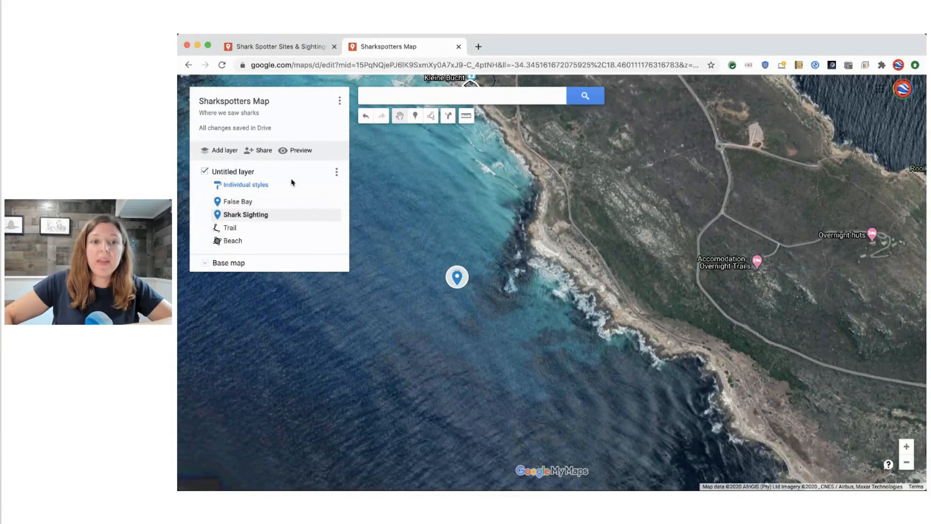
pyautogui.click(337, 174)
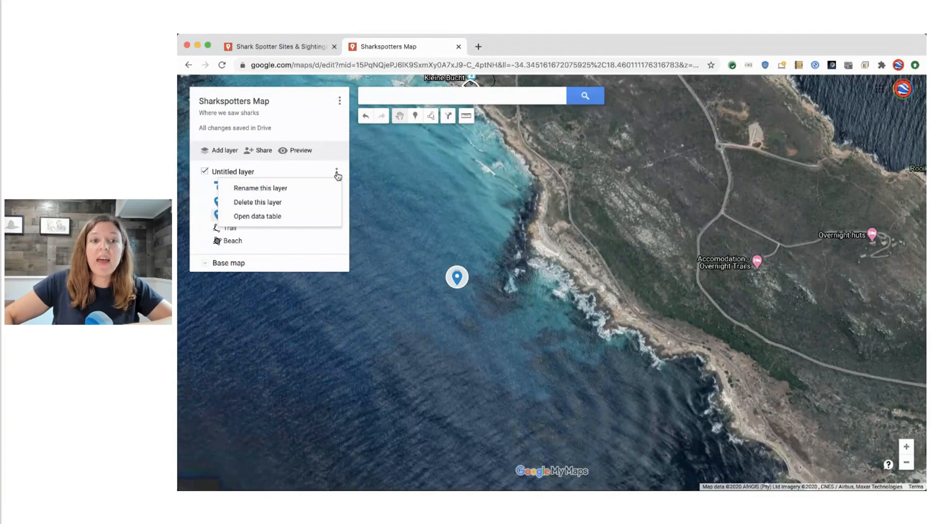
pyautogui.click(301, 216)
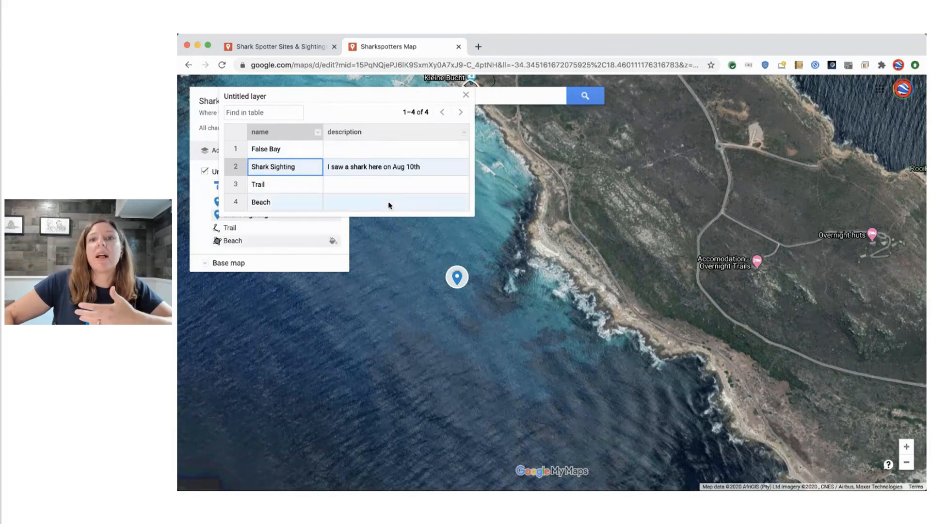
pyautogui.click(465, 134)
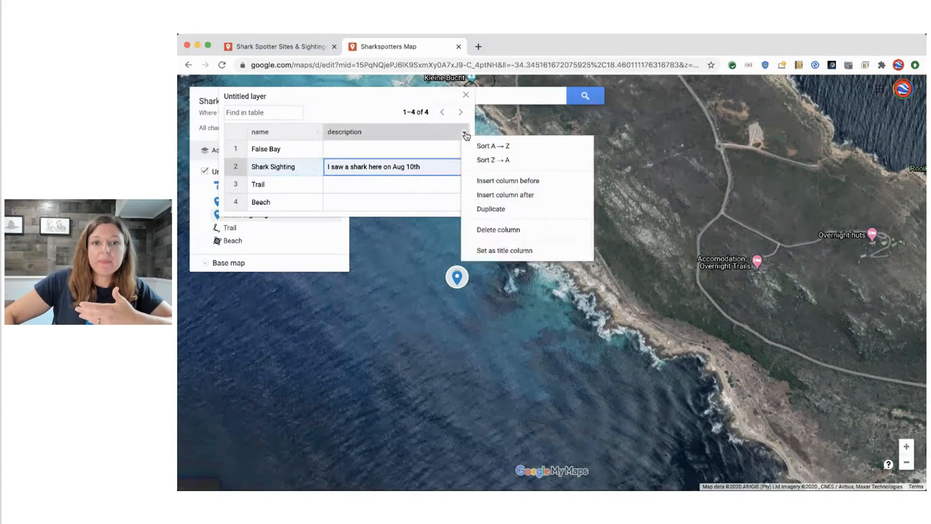
pyautogui.click(515, 196)
pyautogui.click(526, 280)
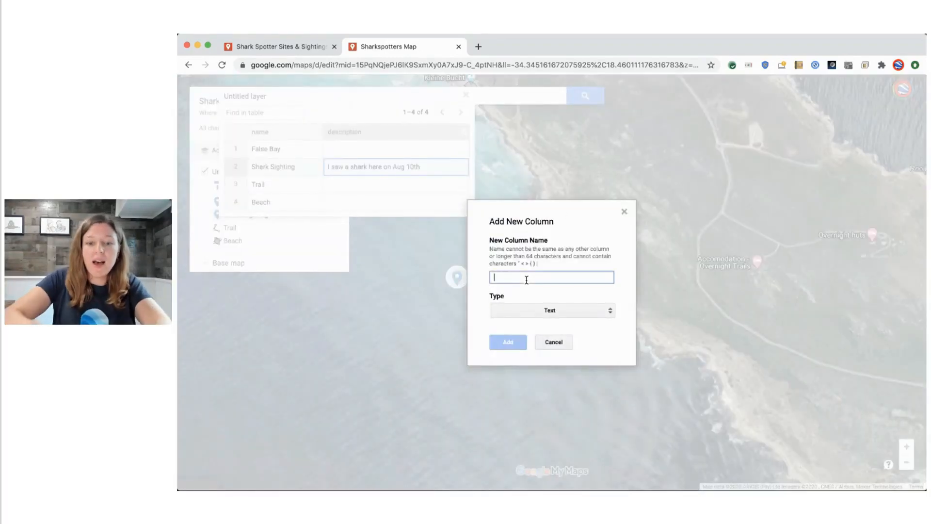
pyautogui.write('Who spotted the shark:')
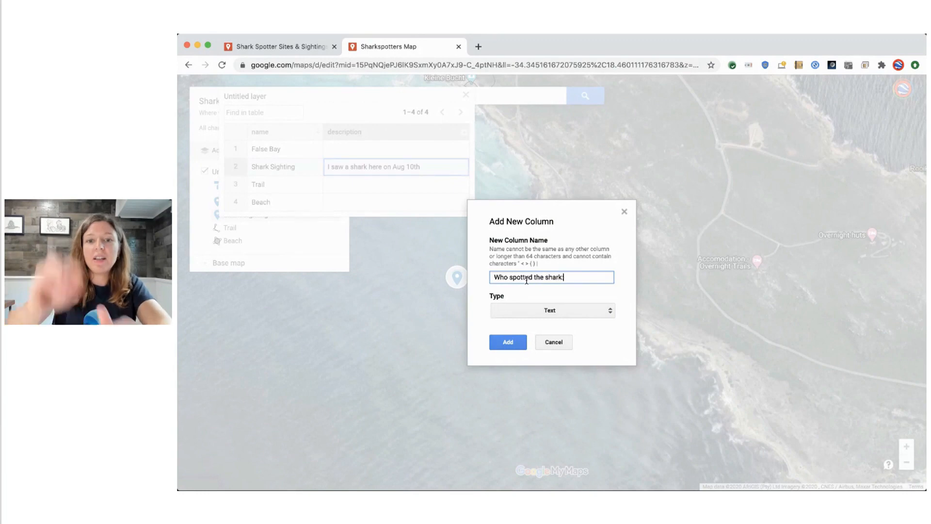
pyautogui.click(518, 347)
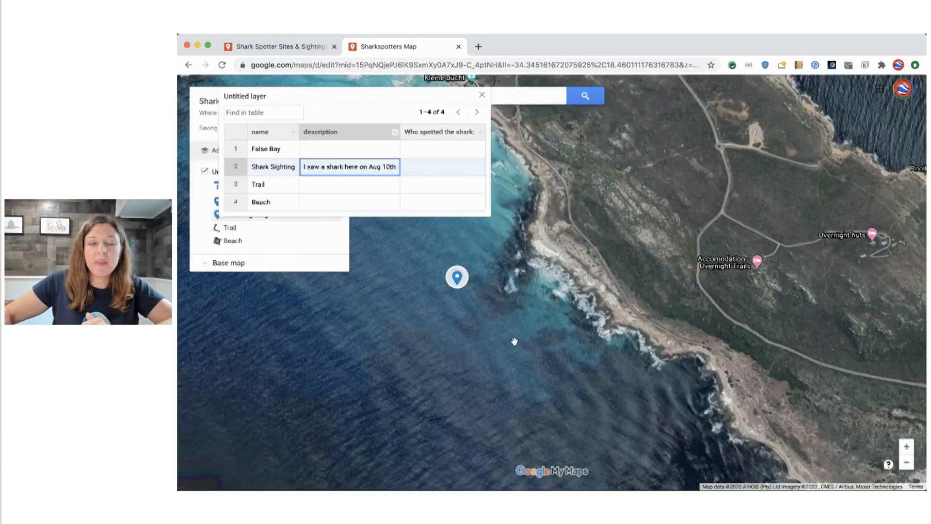
pyautogui.click(506, 403)
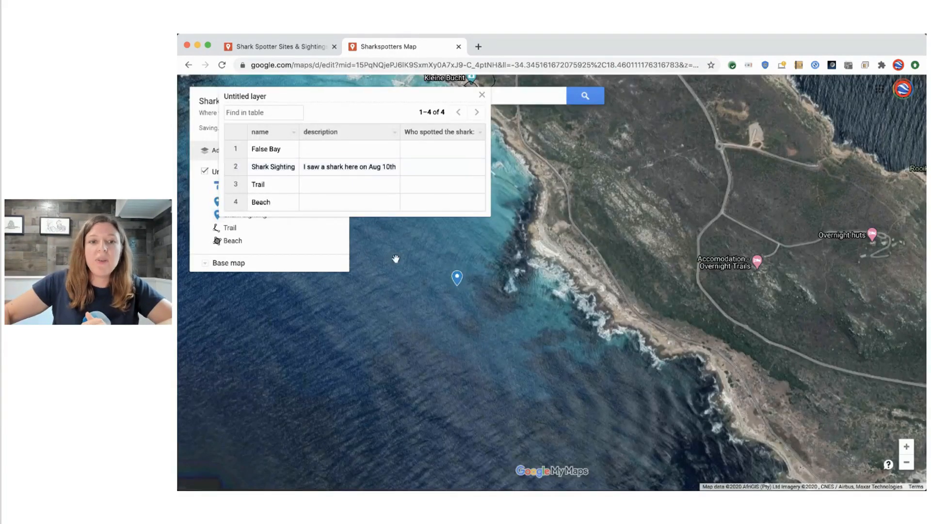
pyautogui.click(481, 95)
# Fill in the spotter's first name under "Who spotted the shark:" on the Shark Sighting marker, save it and close the info card.
pyautogui.click(460, 278)
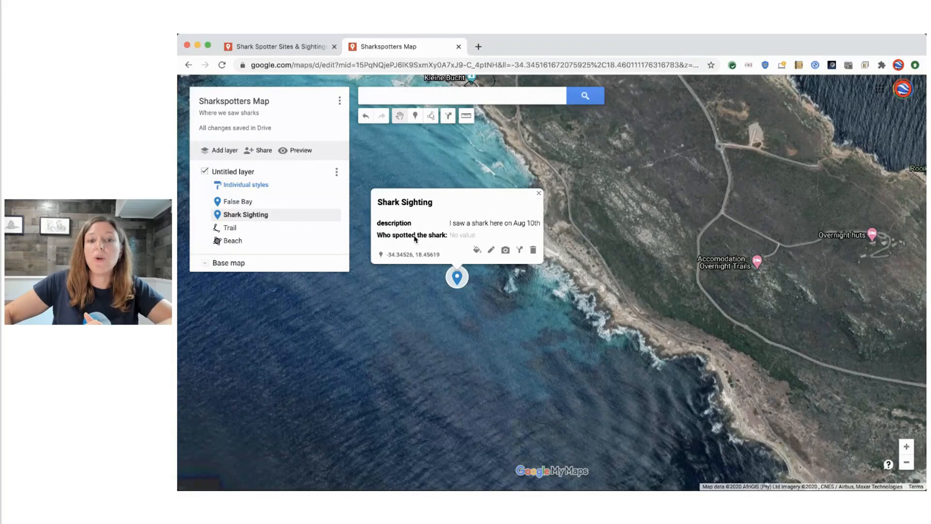
pyautogui.click(492, 251)
pyautogui.click(482, 234)
pyautogui.write('Raleigh')
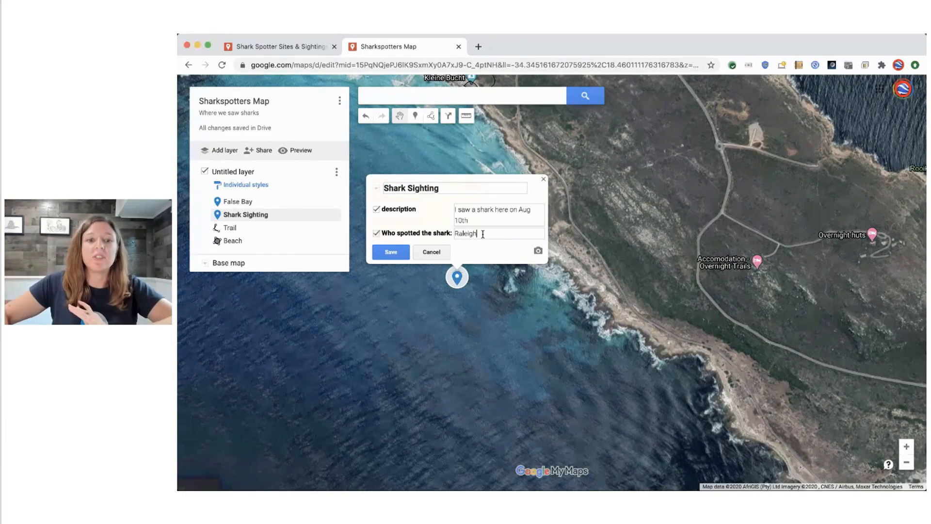
pyautogui.click(381, 260)
pyautogui.click(382, 350)
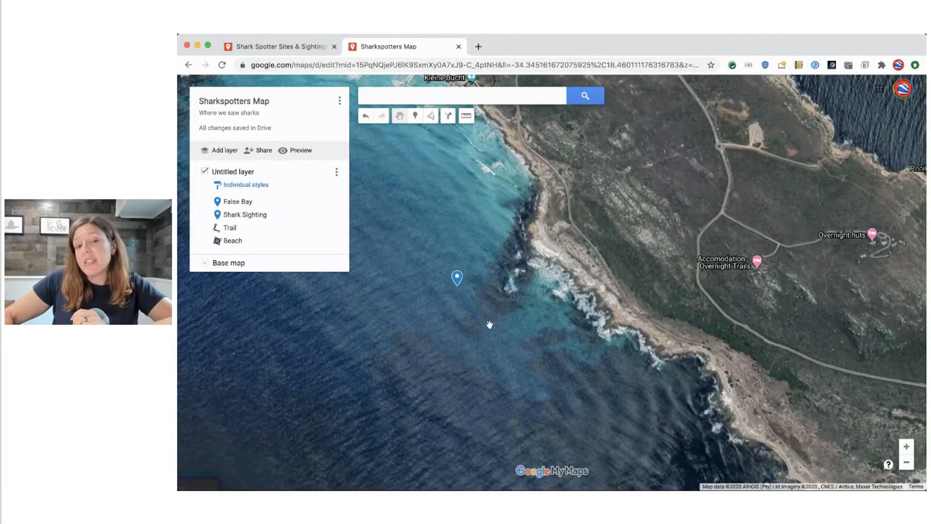
# Open the Shark Sighting marker's style options and try orange, green and yellow-green as its color.
pyautogui.scroll(-5, 488, 325)
pyautogui.scroll(5, 453, 364)
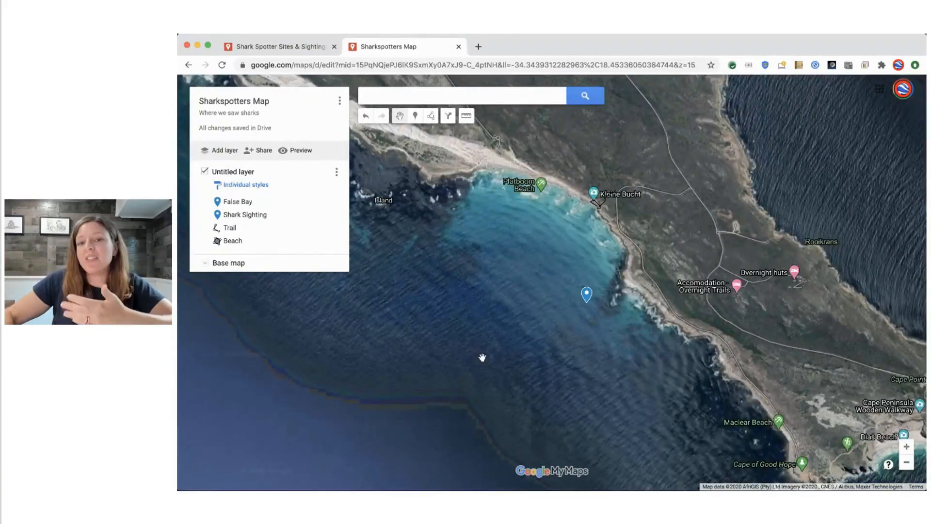
pyautogui.click(588, 297)
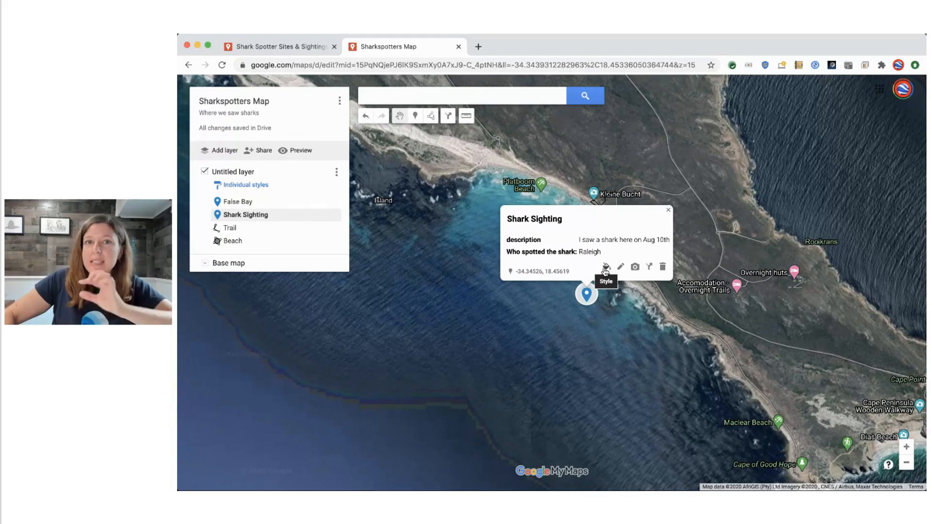
pyautogui.click(605, 268)
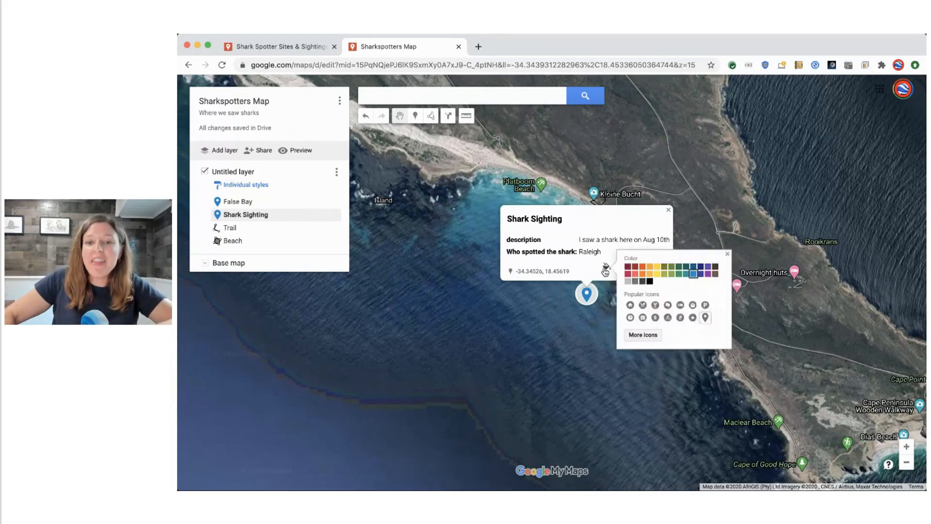
pyautogui.click(642, 267)
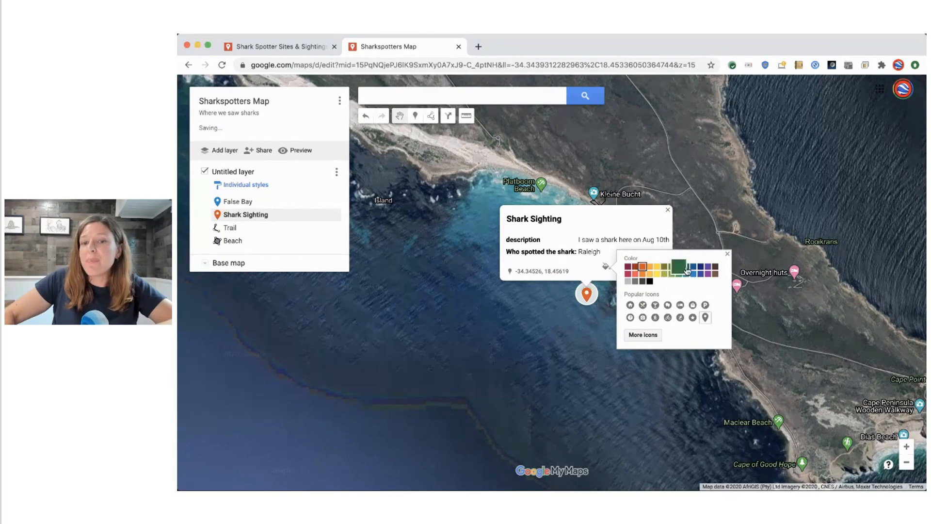
pyautogui.click(715, 274)
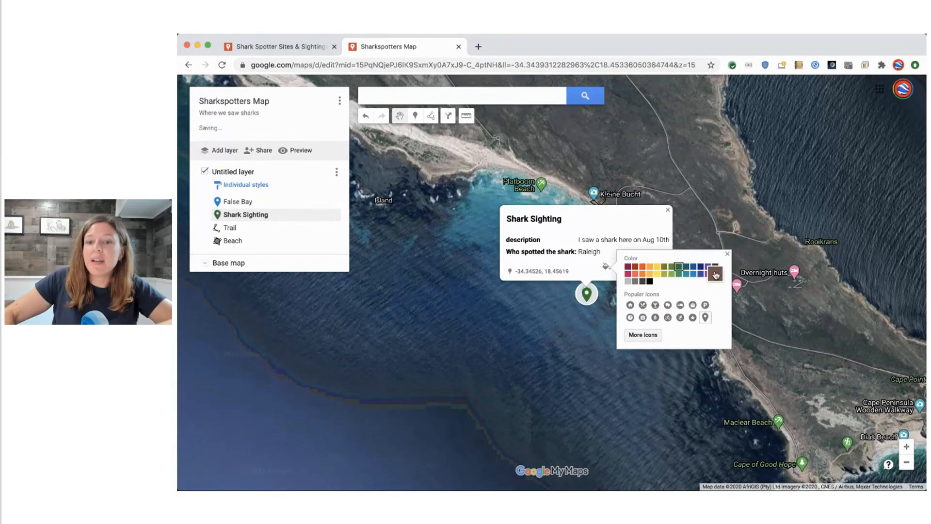
pyautogui.click(658, 276)
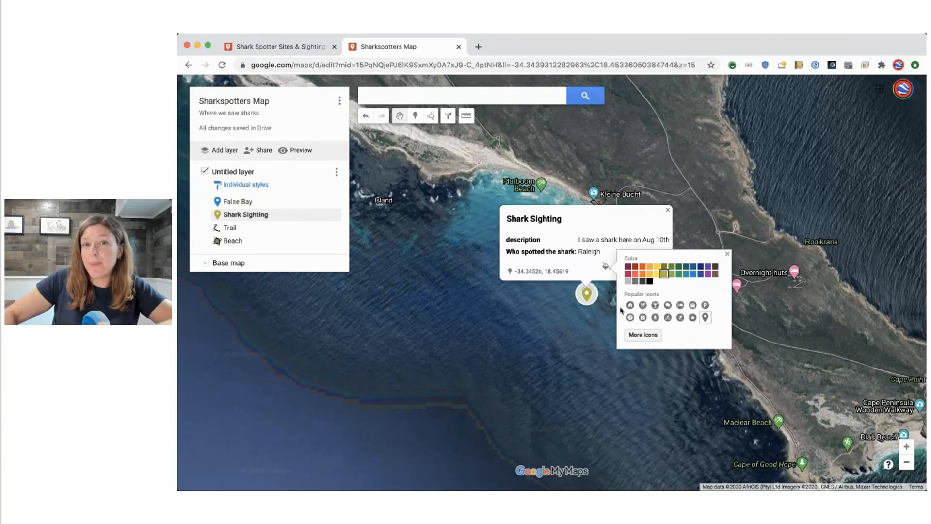
# Try the house, camera and hiker popular icons on the Shark Sighting marker.
pyautogui.click(630, 318)
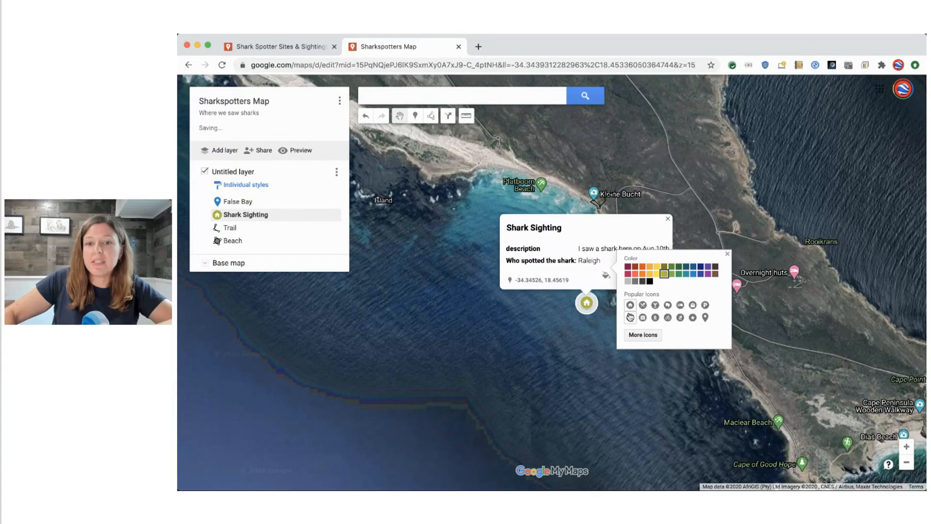
pyautogui.click(643, 317)
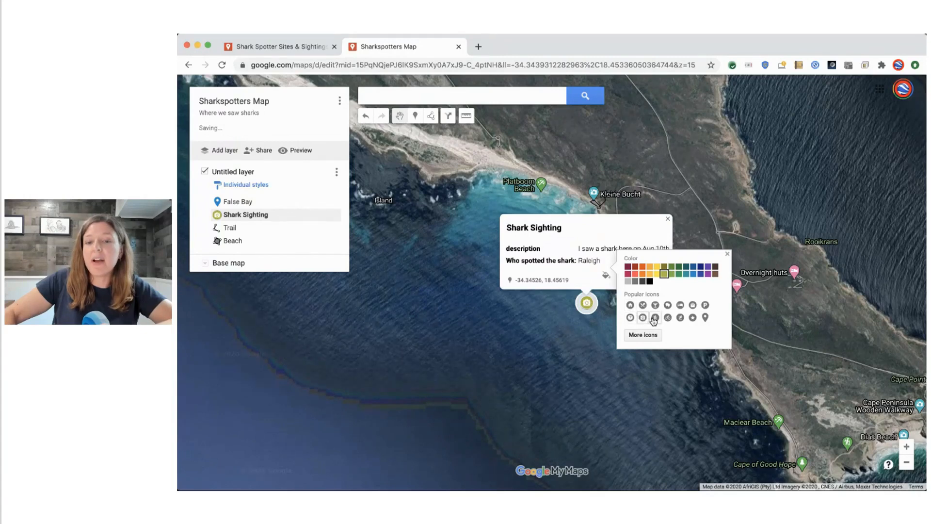
pyautogui.click(654, 318)
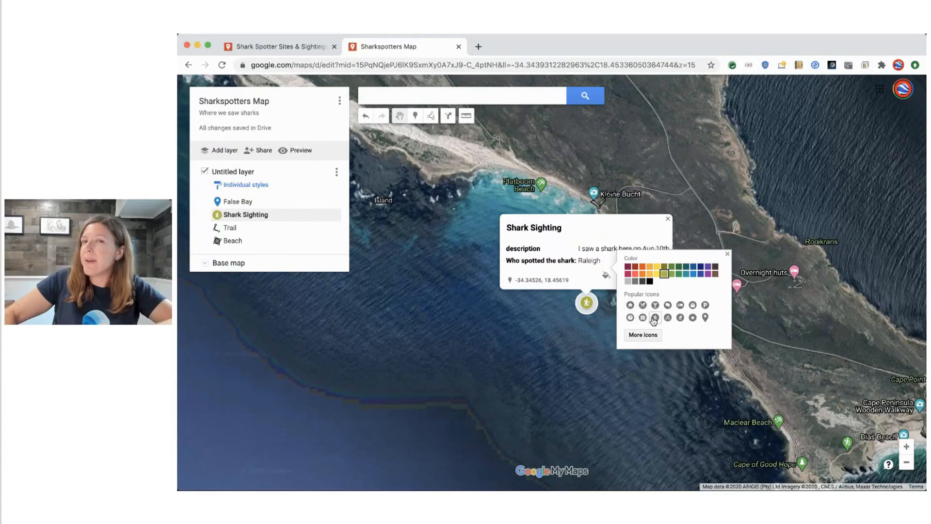
# Filter the full icon set by "beach" and apply the Sports and Recreation beach icon to the Shark Sighting marker.
pyautogui.click(654, 336)
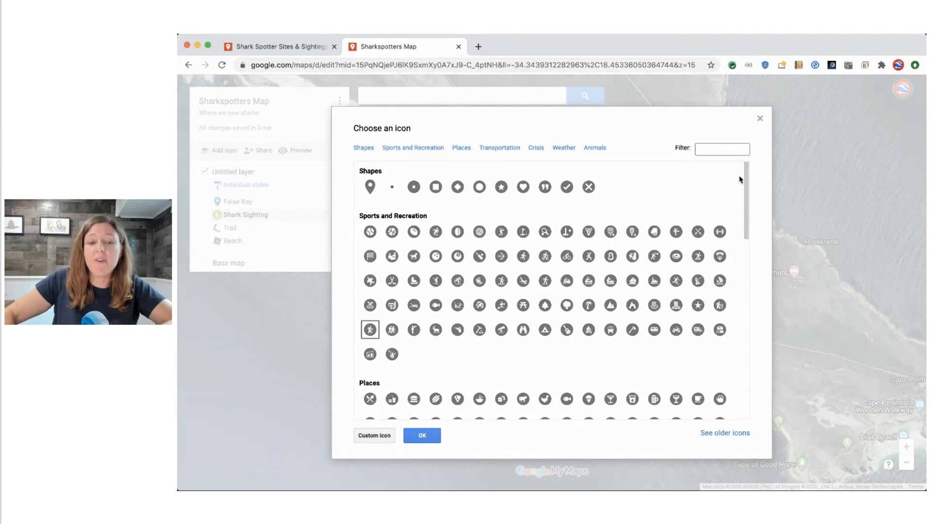
pyautogui.click(725, 150)
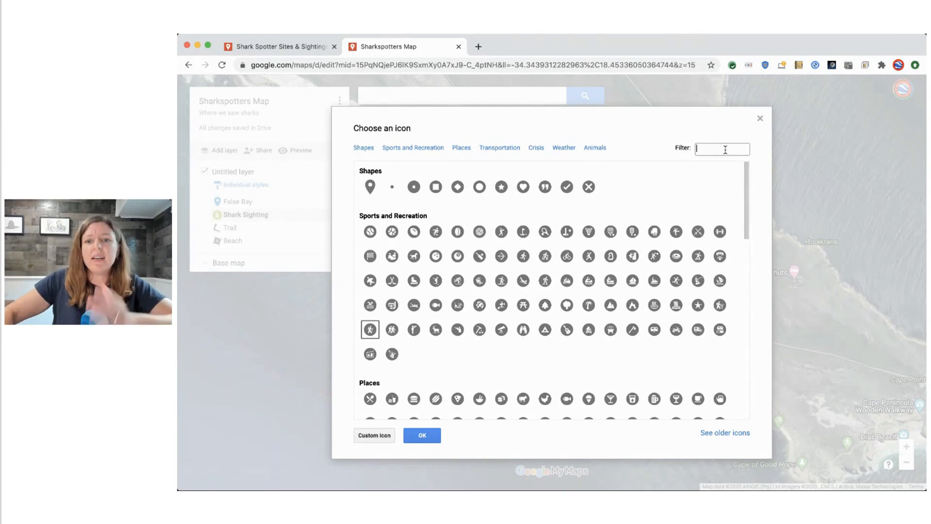
pyautogui.write('beach')
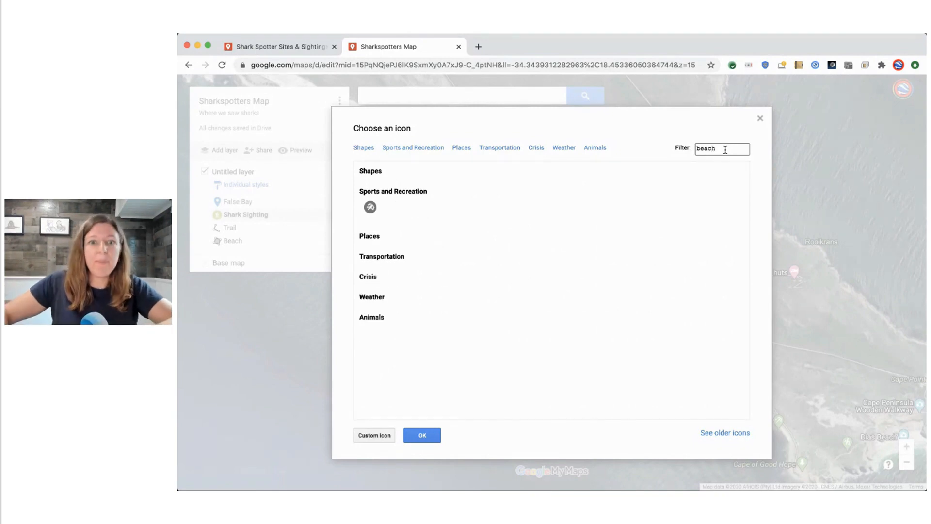
pyautogui.click(369, 208)
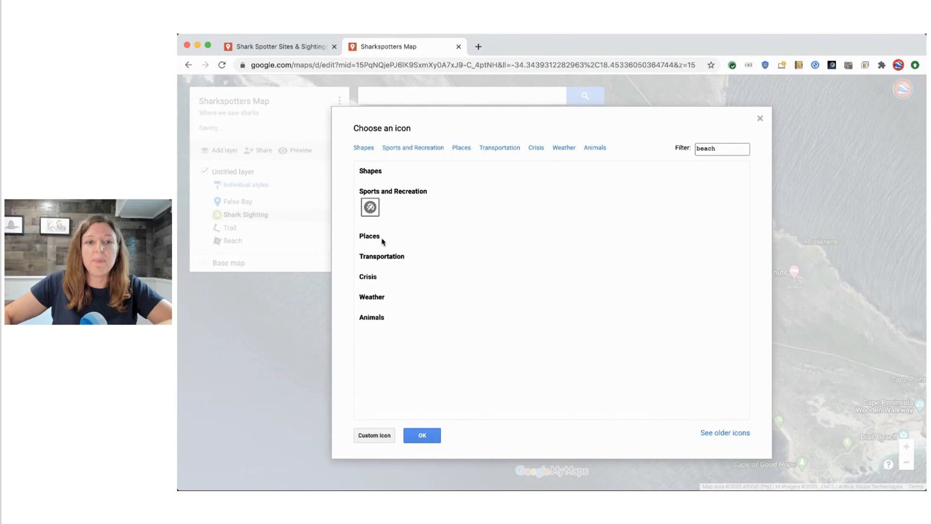
pyautogui.click(422, 435)
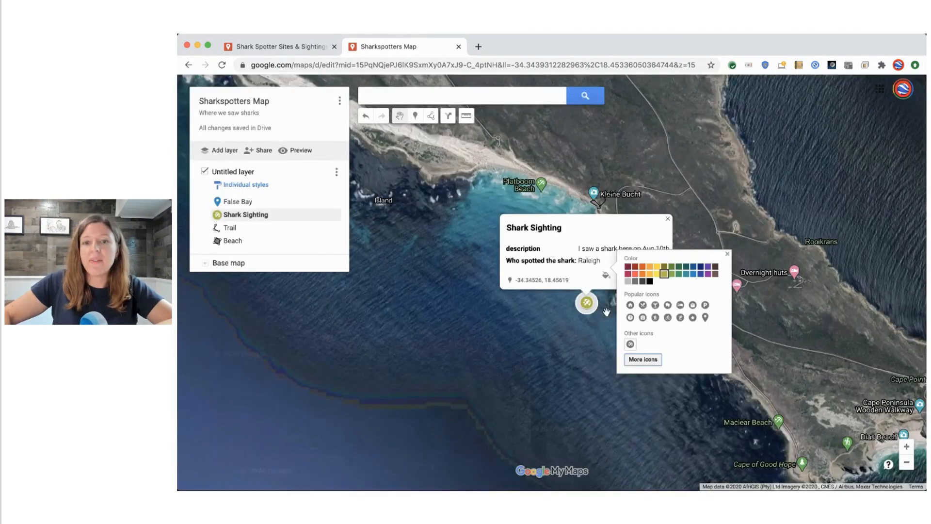
# Color the Shark Sighting marker orange, check the full icon set without picking another icon, and close the info card.
pyautogui.click(642, 266)
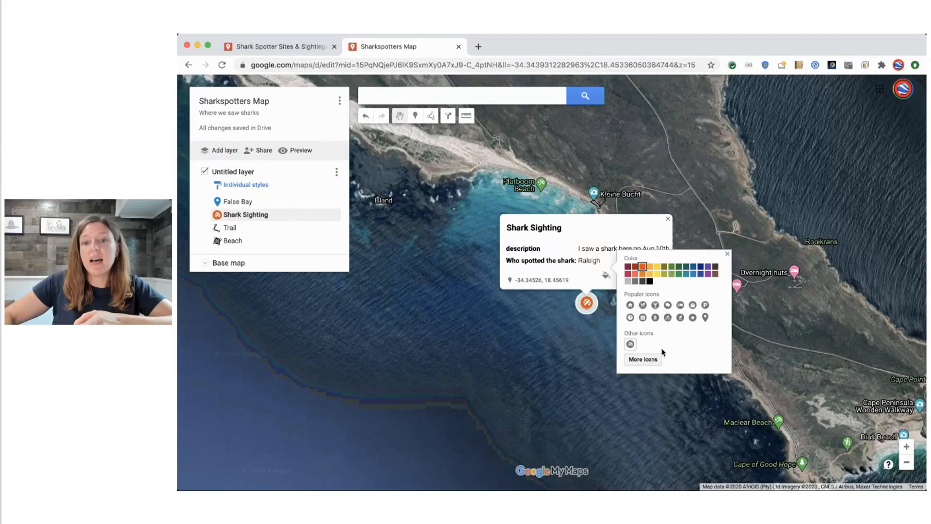
pyautogui.click(647, 359)
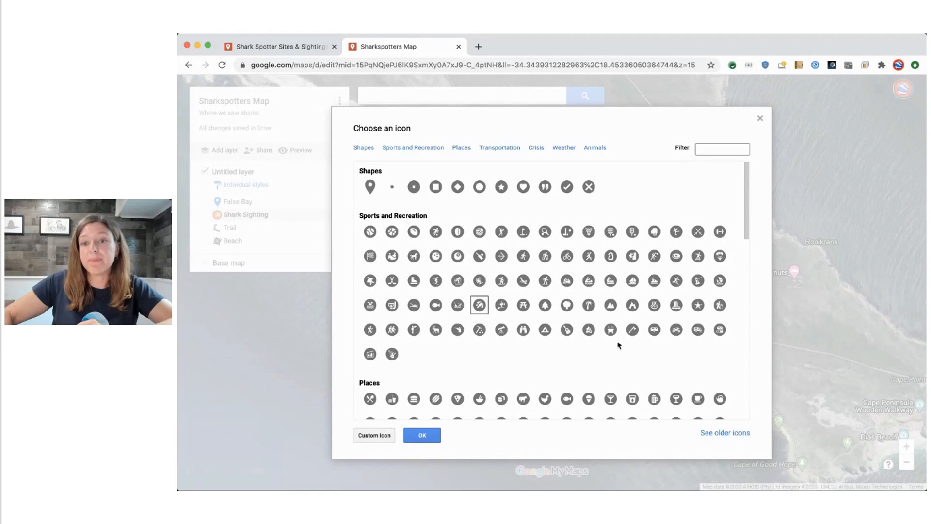
pyautogui.click(760, 118)
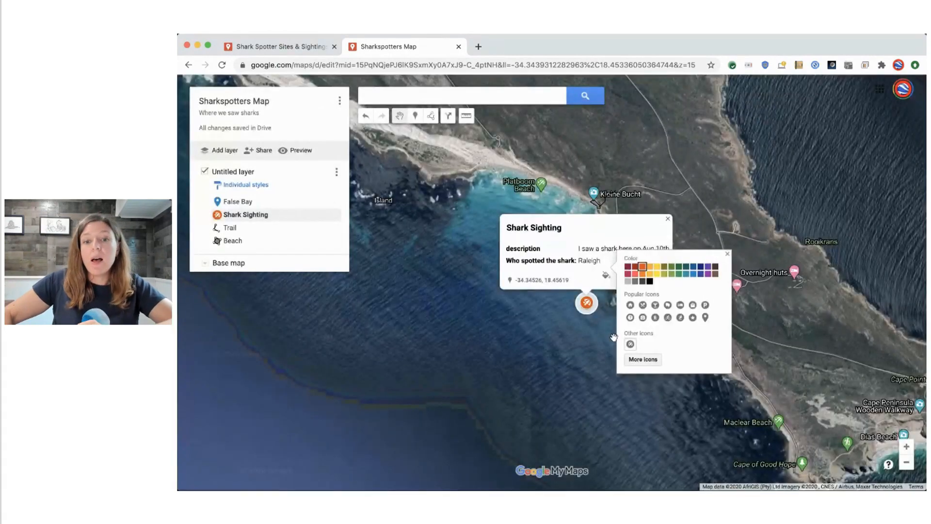
pyautogui.click(575, 337)
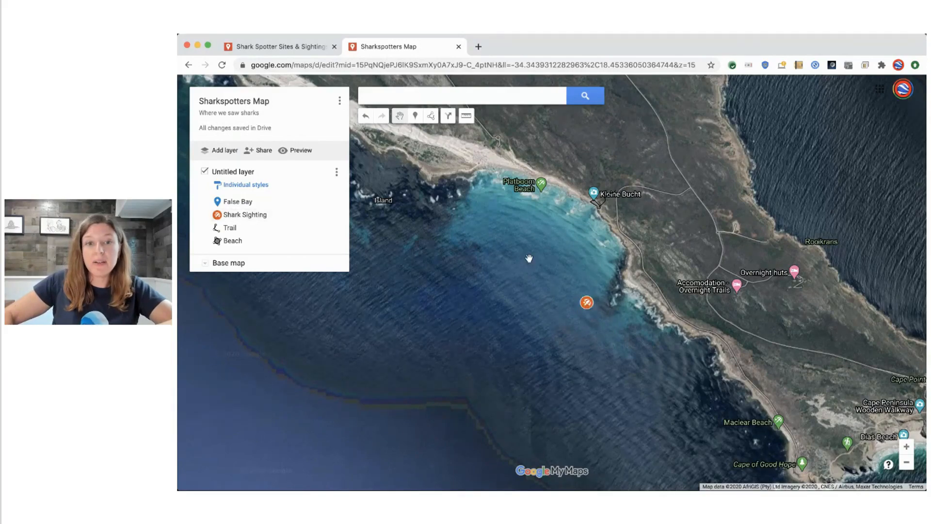
# Color the Trail line yellow, RGB (255, 214, 0), after trying blue, and widen it to about a third of the line-width range.
pyautogui.moveTo(524, 273); pyautogui.dragTo(519, 294)
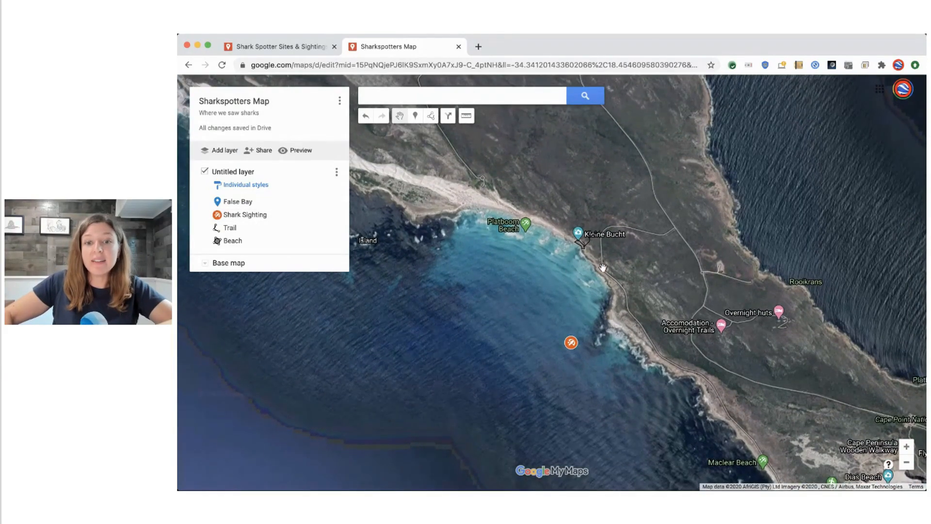
pyautogui.scroll(5, 603, 268)
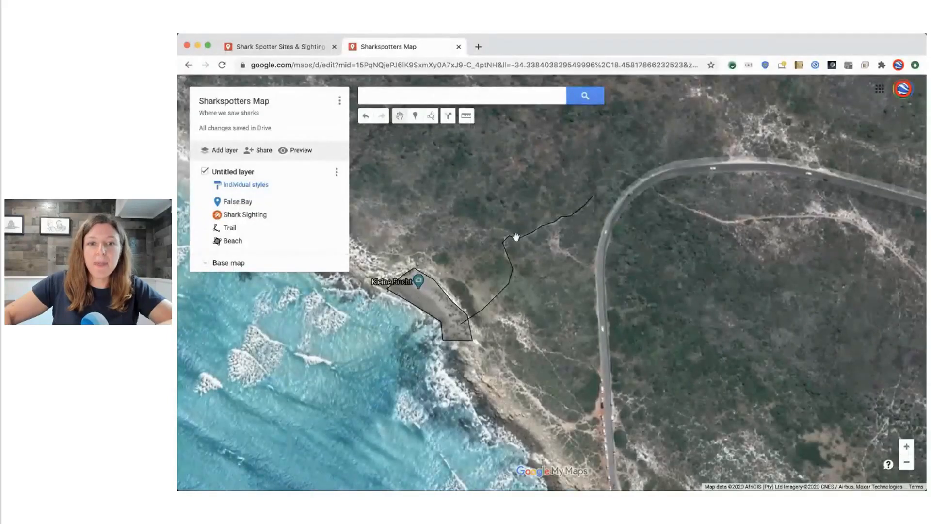
pyautogui.click(520, 236)
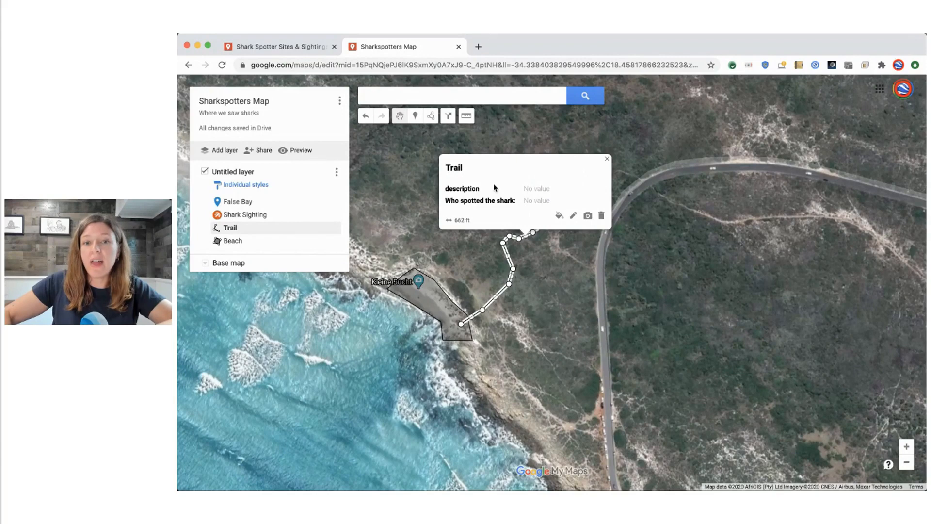
pyautogui.click(559, 217)
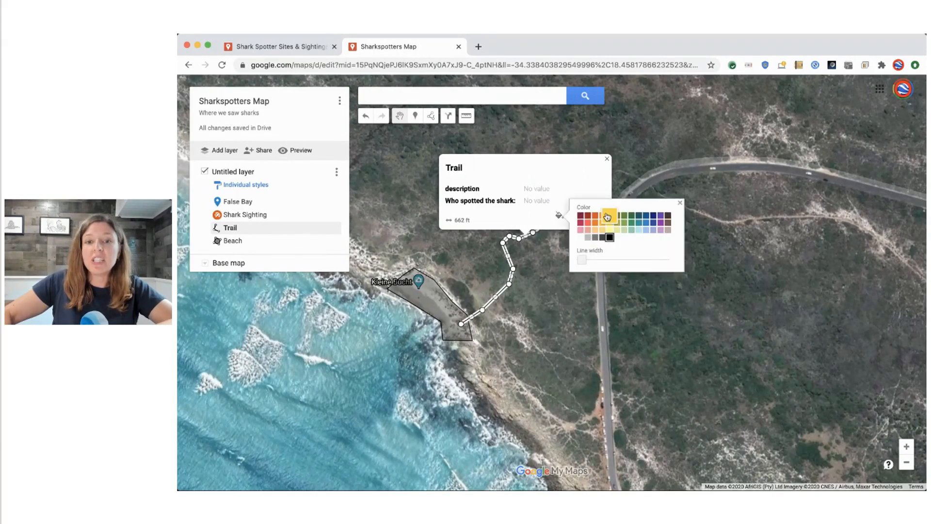
pyautogui.click(650, 230)
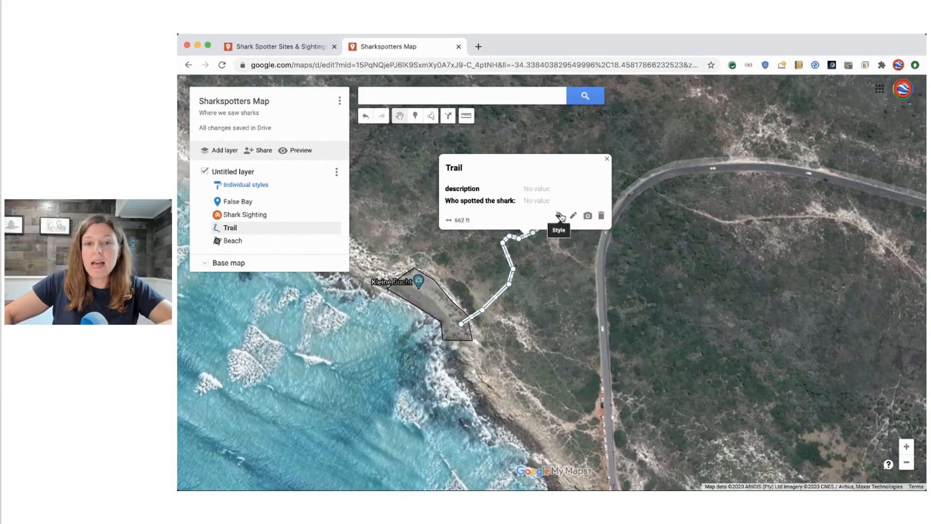
pyautogui.click(559, 215)
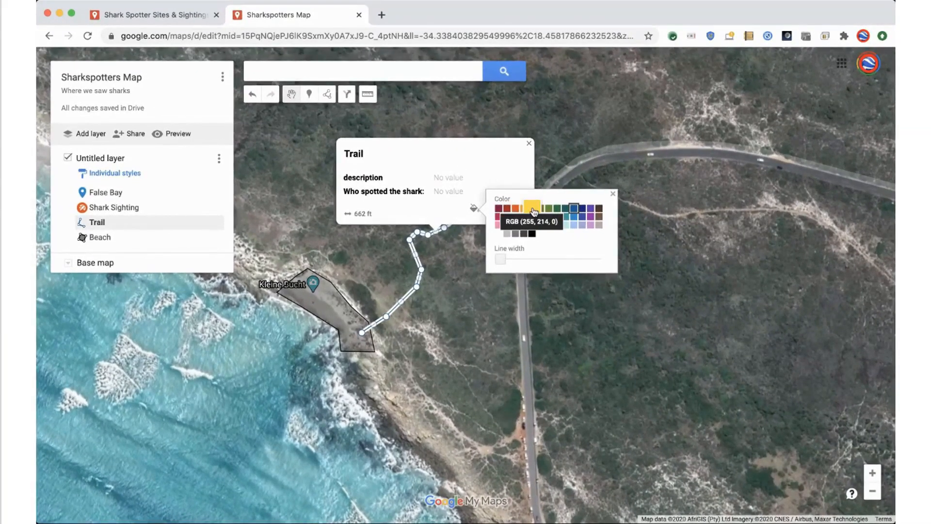
pyautogui.click(533, 208)
pyautogui.moveTo(505, 261); pyautogui.dragTo(538, 261)
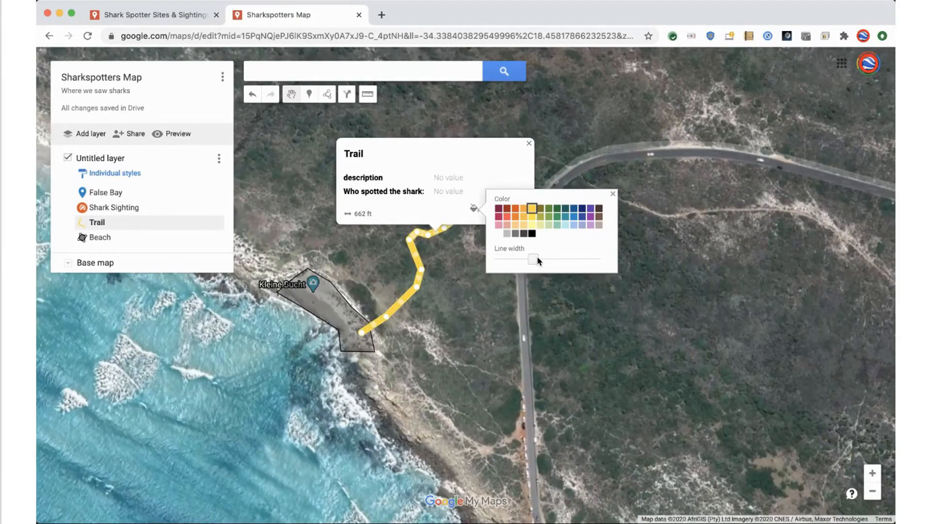
pyautogui.click(488, 313)
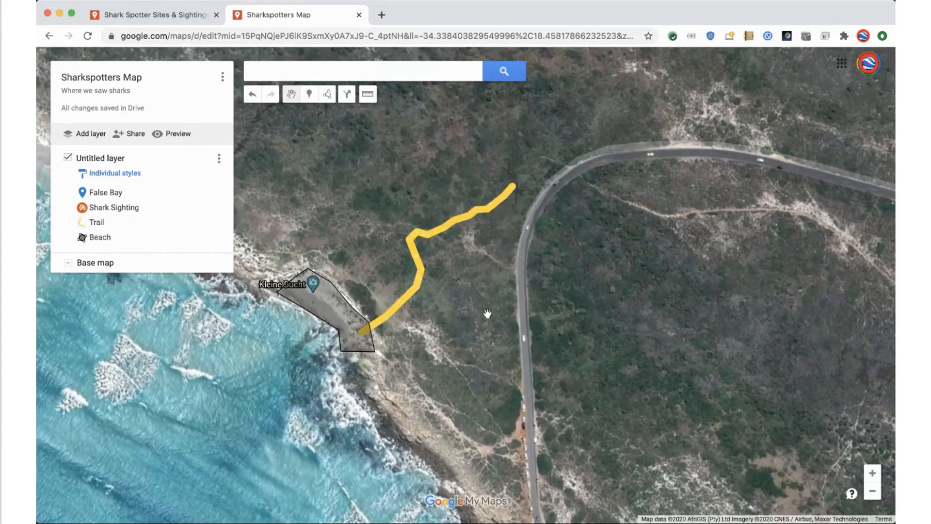
# Color the Beach polygon light green and set its transparency and border width to about the middle of their ranges.
pyautogui.click(325, 304)
pyautogui.click(363, 280)
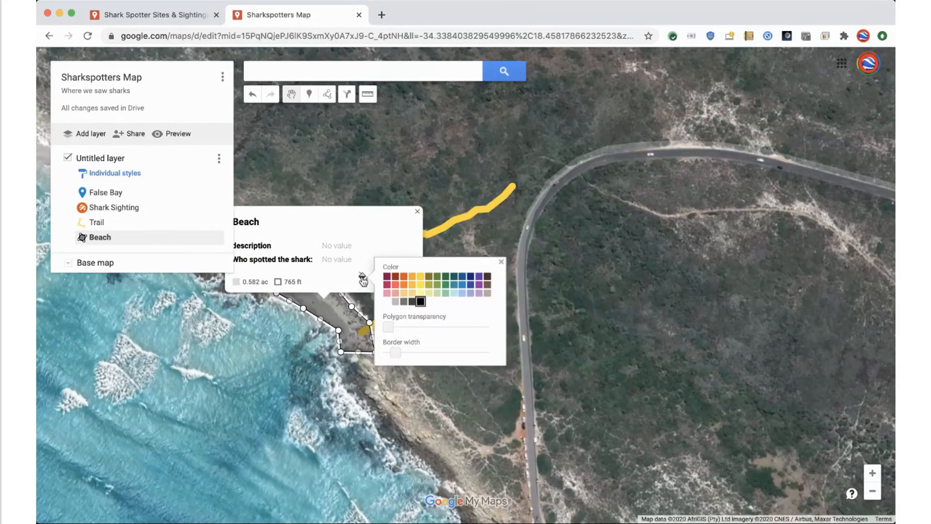
pyautogui.click(412, 276)
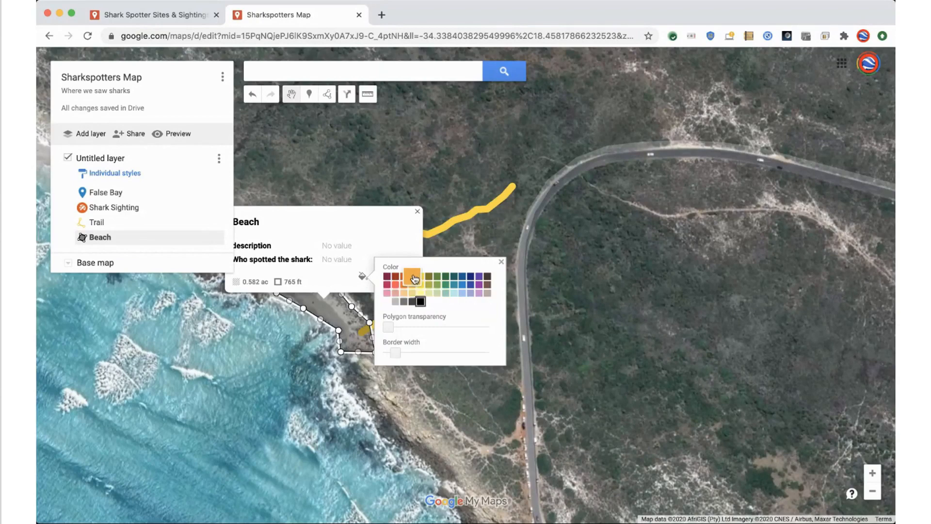
pyautogui.click(446, 293)
pyautogui.moveTo(391, 334); pyautogui.dragTo(430, 327)
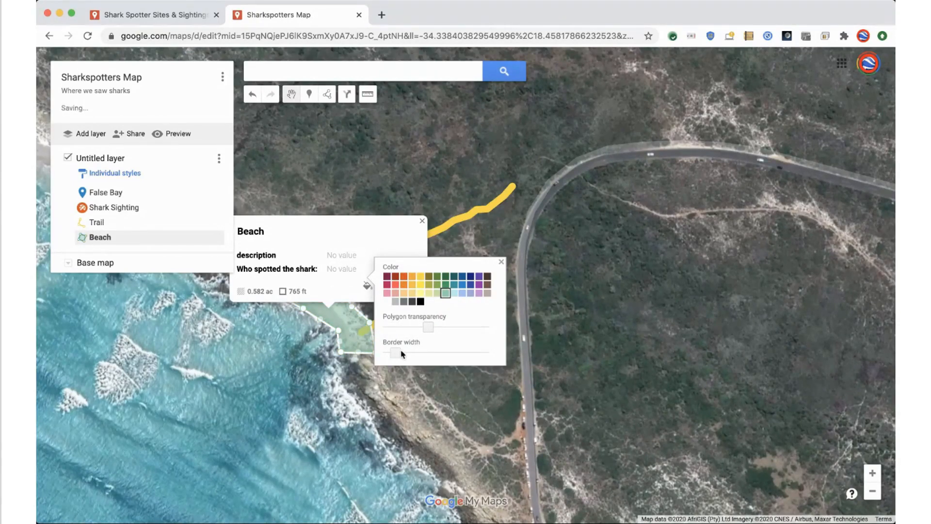
pyautogui.moveTo(397, 353); pyautogui.dragTo(440, 352)
pyautogui.click(305, 364)
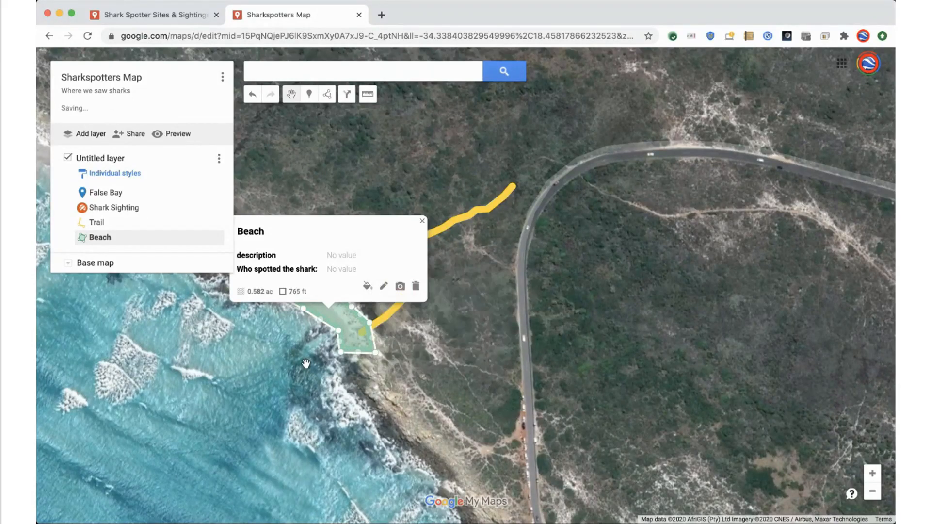
pyautogui.click(305, 364)
# Upload a great white shark photo from the device to the Shark Sighting marker and save the marker.
pyautogui.scroll(-1, 427, 363)
pyautogui.scroll(-2, 427, 362)
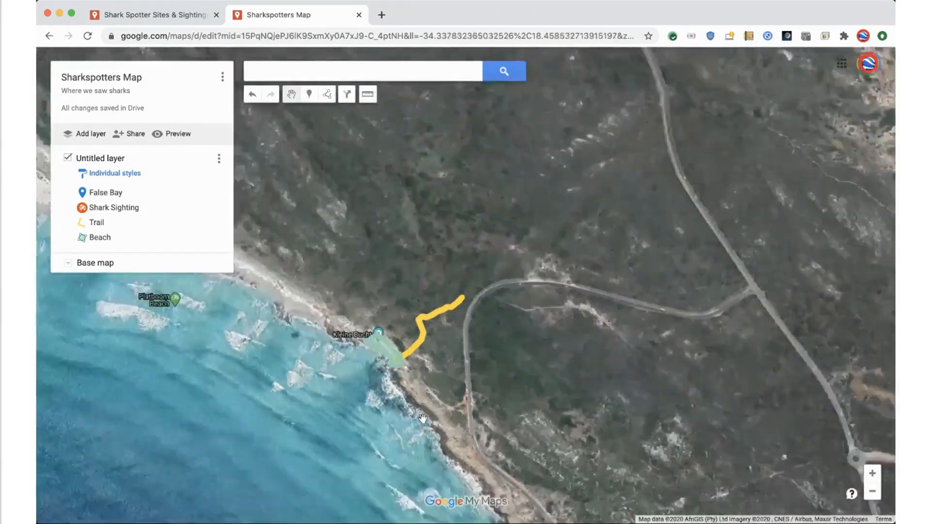
pyautogui.moveTo(512, 382)
pyautogui.mouseDown()
pyautogui.moveTo(521, 297)
pyautogui.moveTo(559, 243)
pyautogui.mouseUp()
pyautogui.scroll(-1, 558, 242)
pyautogui.scroll(-1, 601, 289)
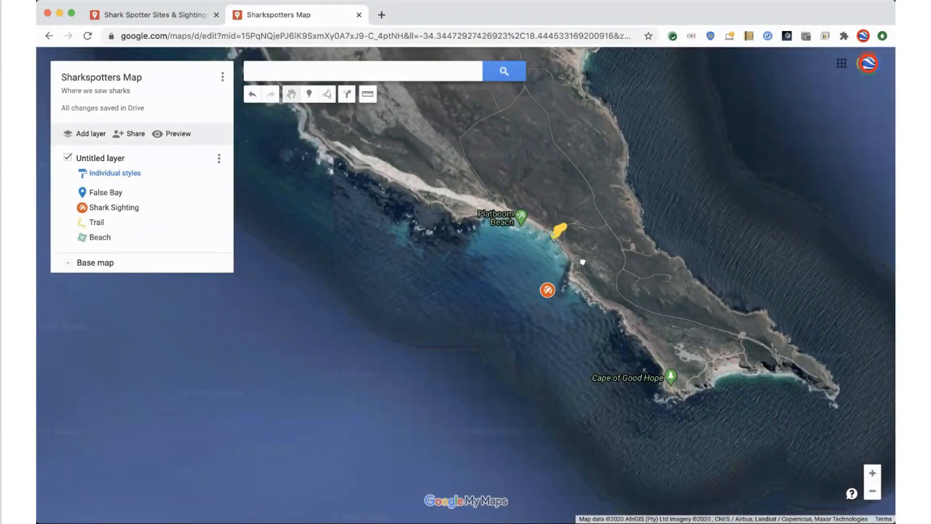
pyautogui.moveTo(594, 257); pyautogui.dragTo(554, 284)
pyautogui.scroll(1, 553, 328)
pyautogui.scroll(1, 486, 293)
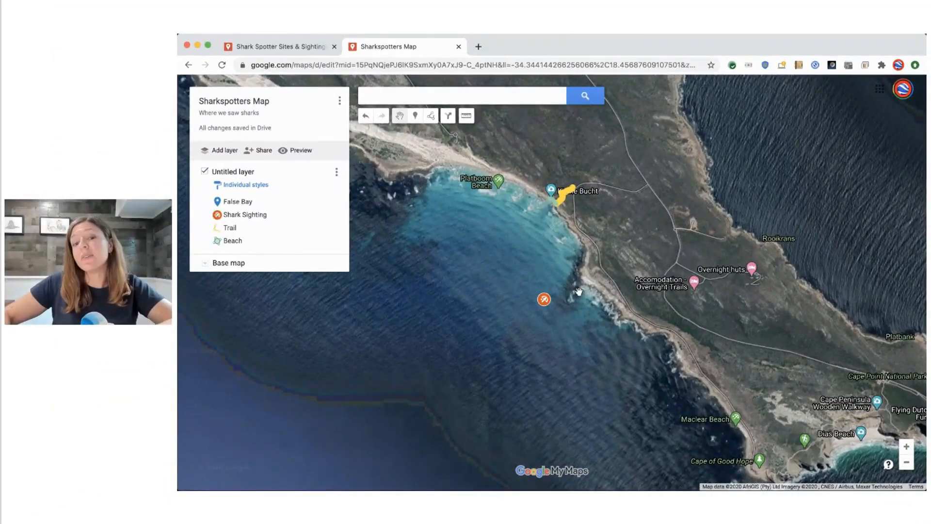
pyautogui.click(543, 301)
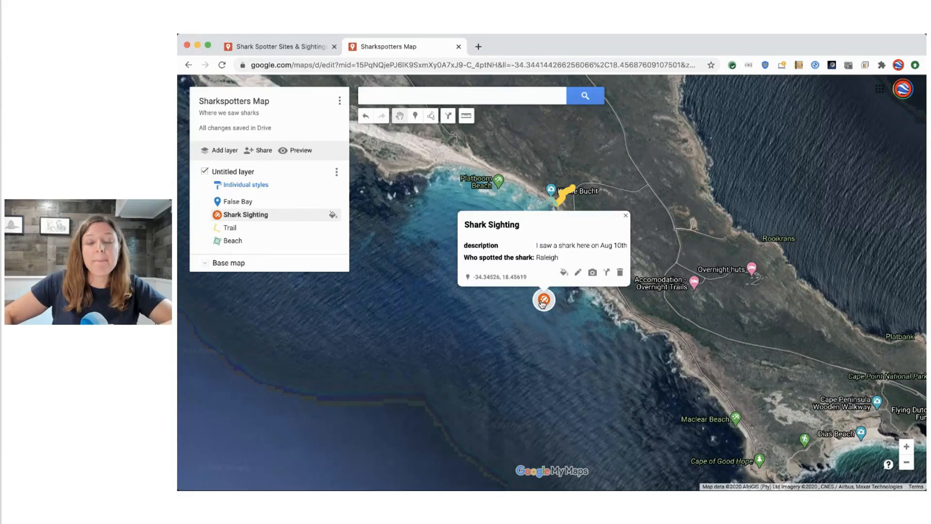
pyautogui.click(593, 273)
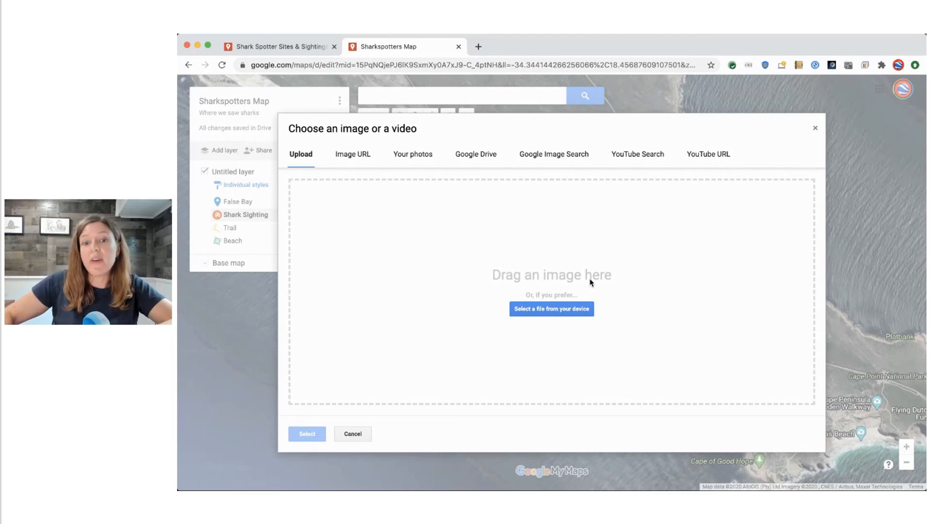
pyautogui.click(567, 311)
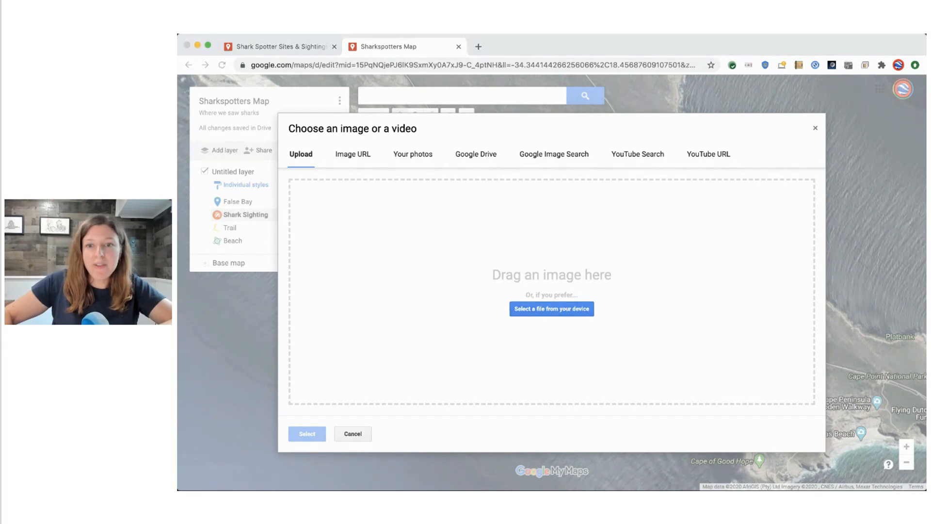
pyautogui.click(734, 297)
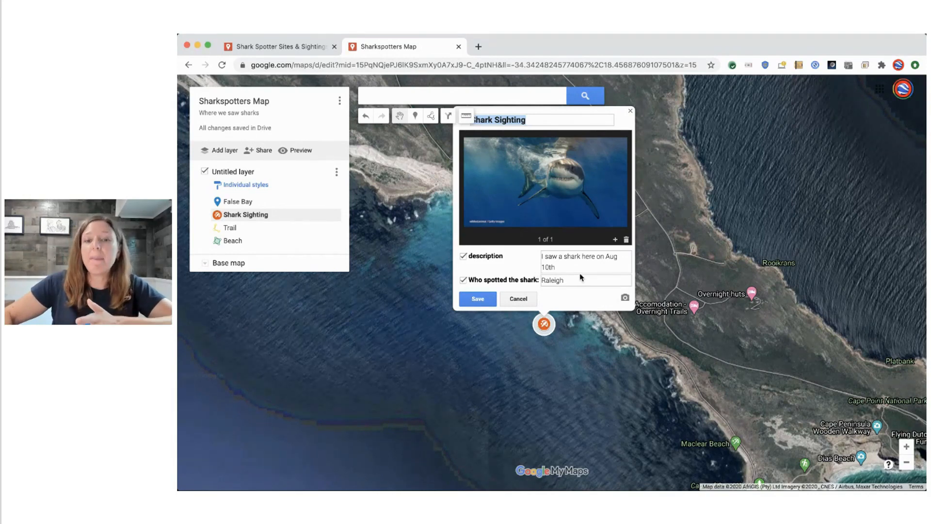
pyautogui.click(478, 298)
pyautogui.click(493, 353)
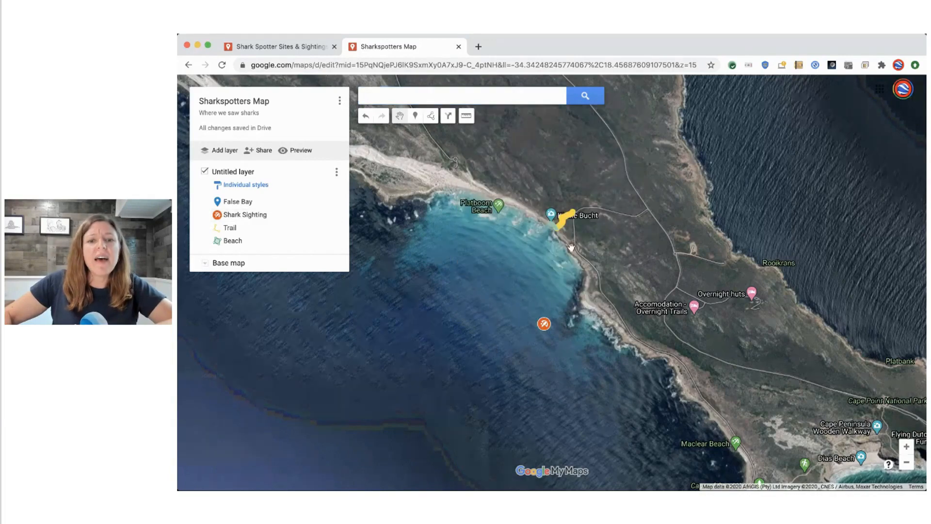
# Search YouTube for "great white shark" as media for the False Bay marker.
pyautogui.scroll(-3, 583, 313)
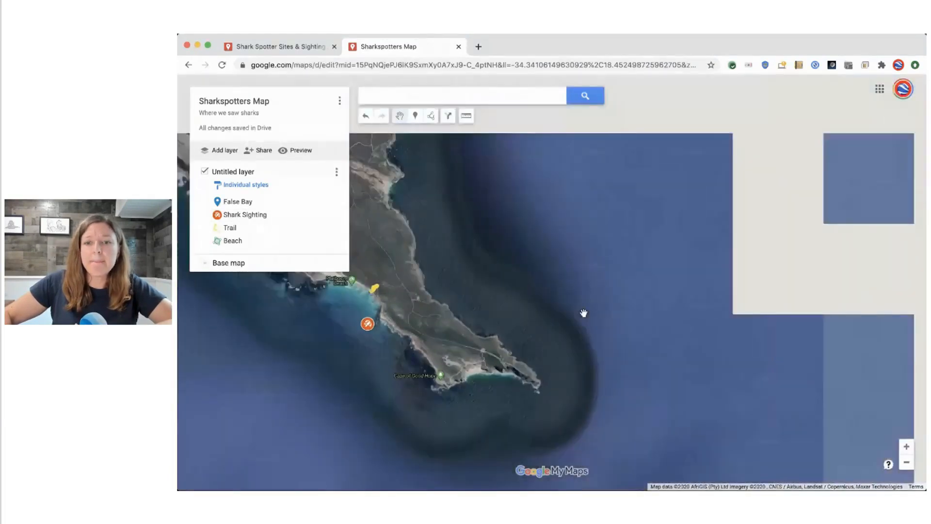
pyautogui.scroll(5, 583, 313)
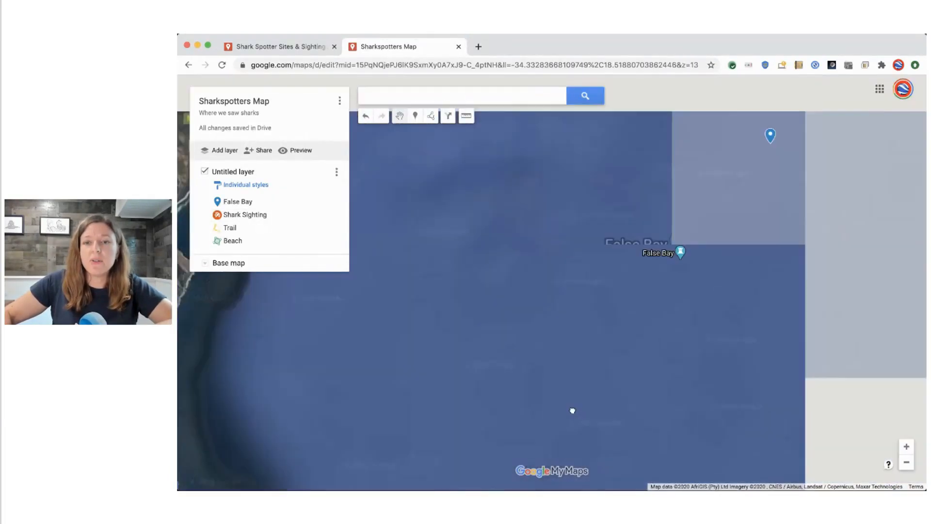
pyautogui.click(656, 201)
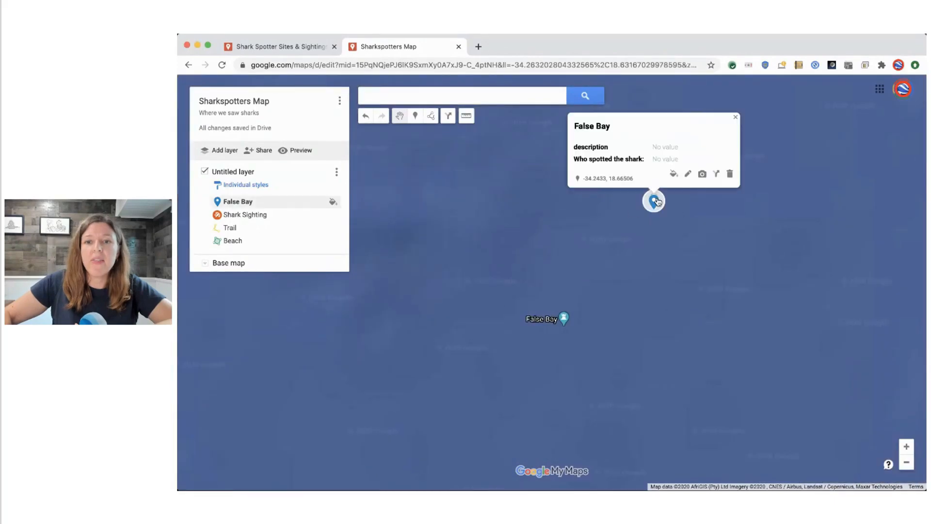
pyautogui.click(703, 176)
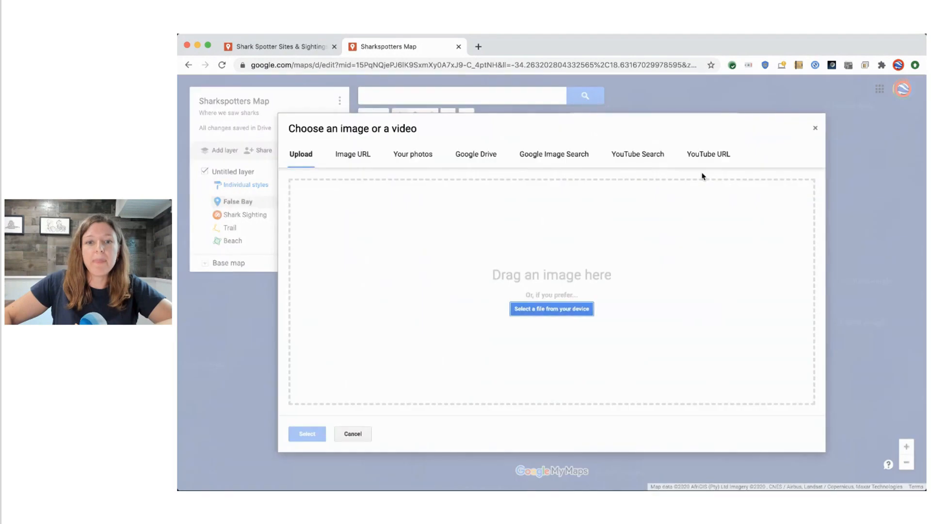
pyautogui.click(651, 156)
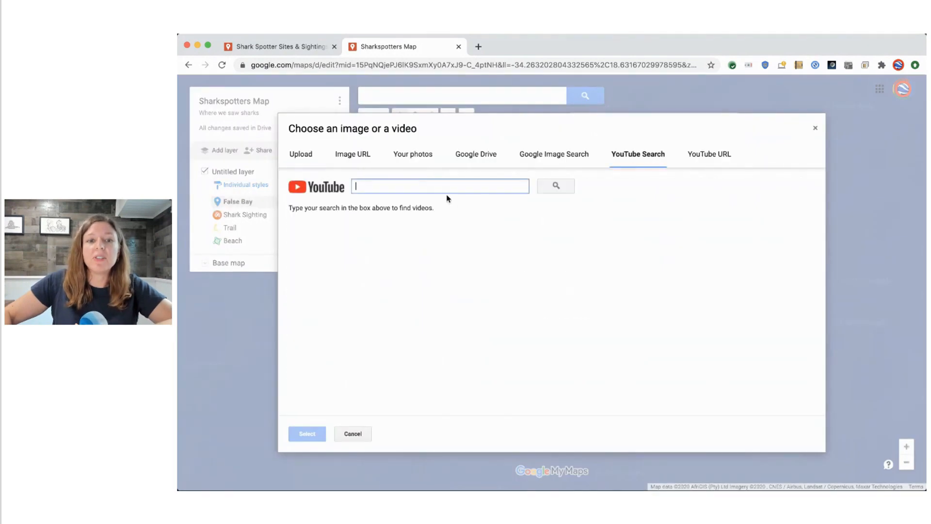
pyautogui.write('great')
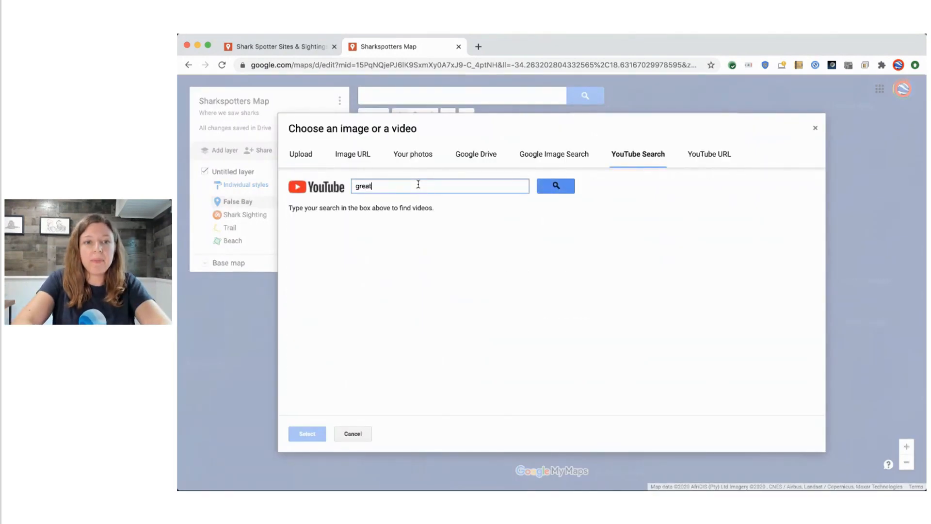
pyautogui.write(' white shark')
pyautogui.press('Return')
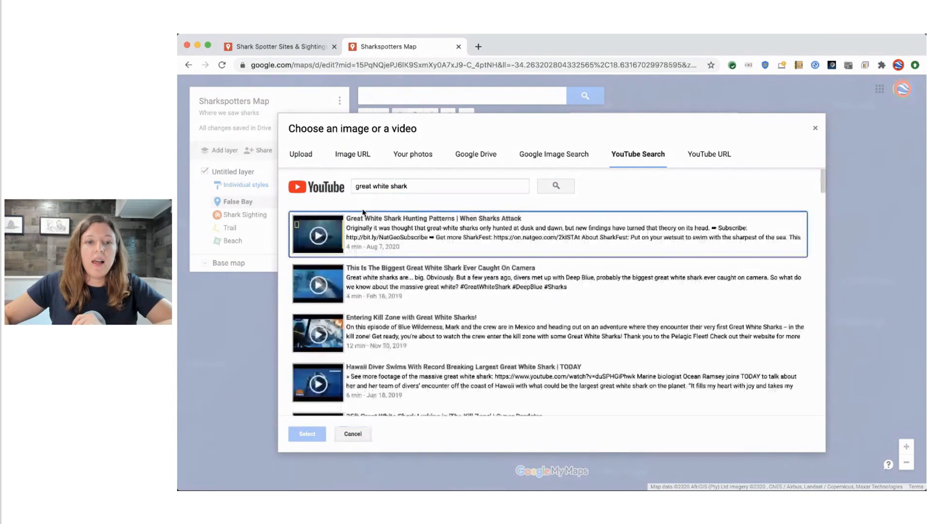
# Attach the video "Great White Shark Hunting Patterns | When Sharks Attack" to the False Bay marker and save the marker.
pyautogui.scroll(-5, 383, 346)
pyautogui.scroll(5, 383, 346)
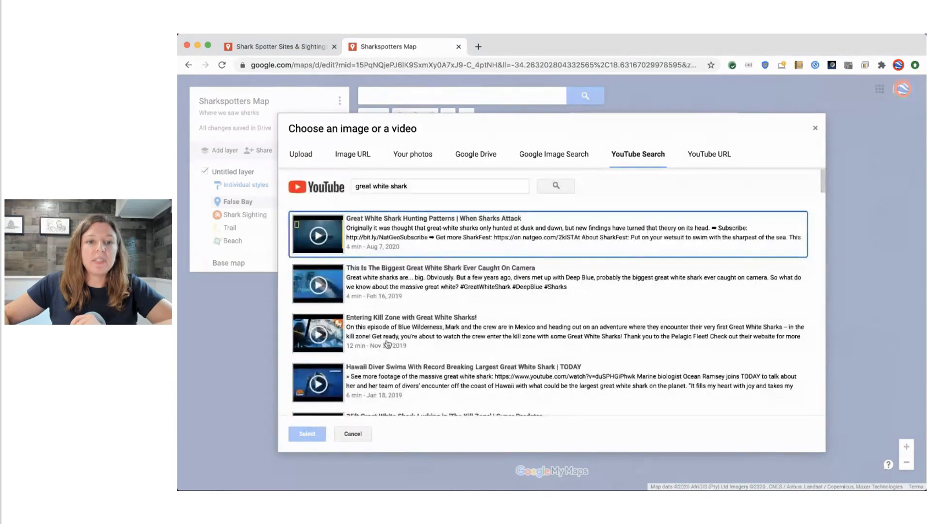
pyautogui.click(386, 241)
pyautogui.click(307, 434)
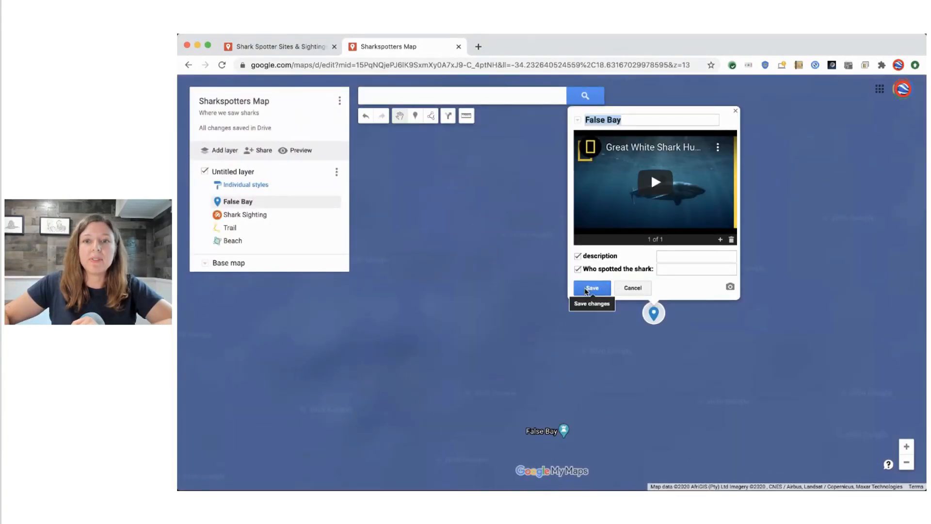
pyautogui.click(586, 290)
pyautogui.click(481, 347)
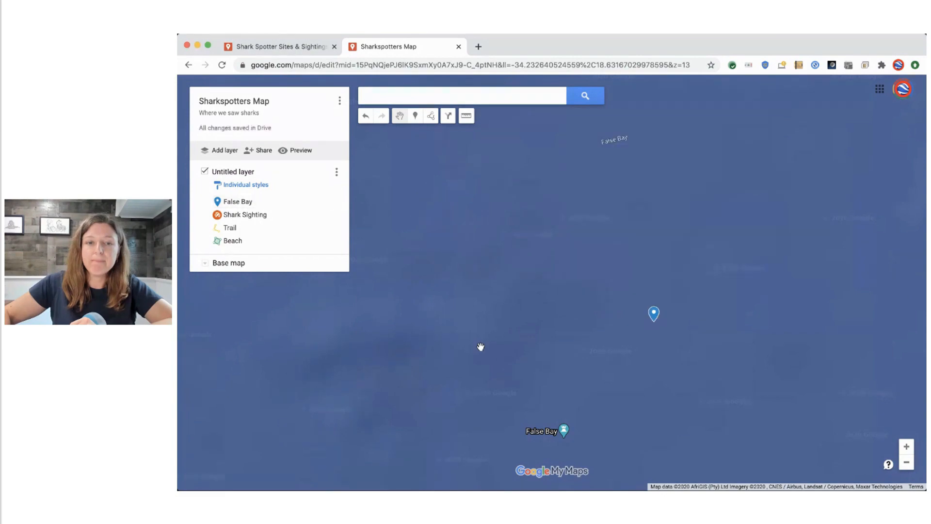
# Change the base map from satellite imagery to the standard road map, with Cape Town and all of False Bay in view.
pyautogui.scroll(-1, 481, 347)
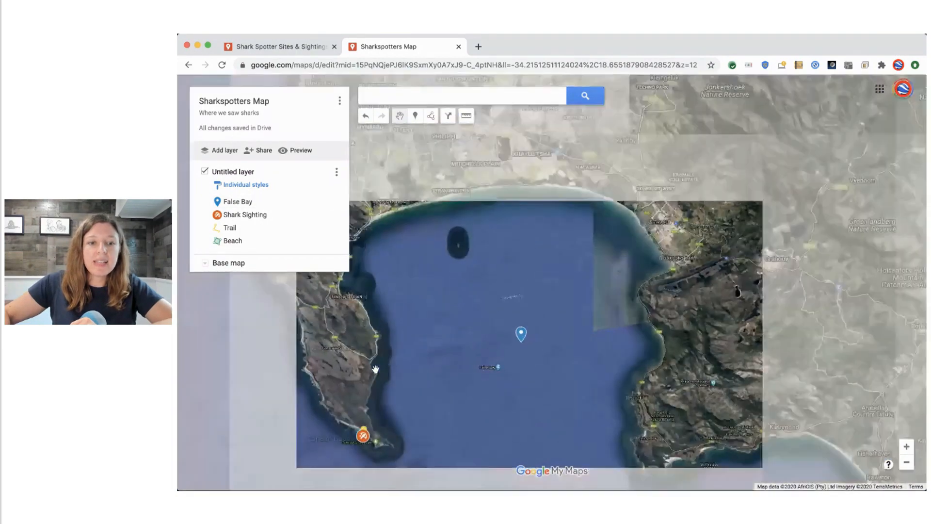
pyautogui.moveTo(371, 350); pyautogui.dragTo(565, 309)
pyautogui.scroll(-2, 564, 308)
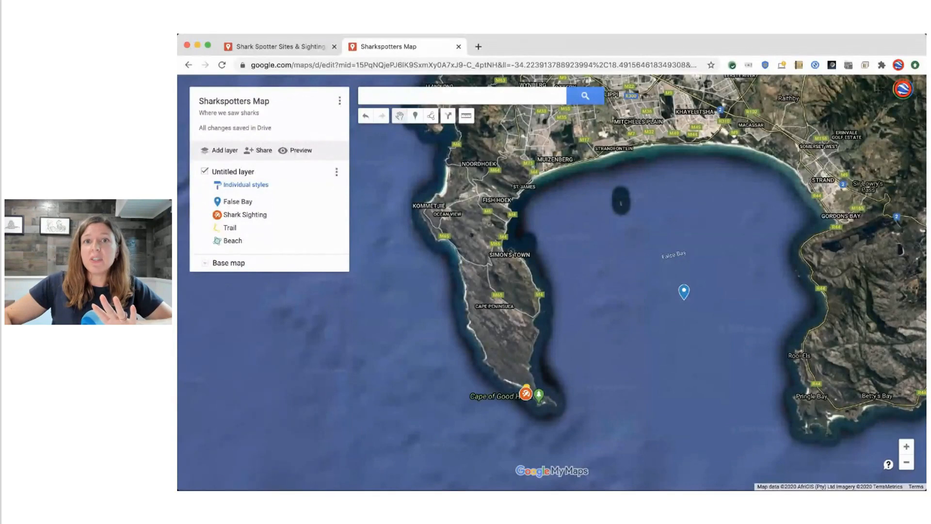
pyautogui.moveTo(590, 333); pyautogui.dragTo(531, 311)
pyautogui.scroll(-2, 531, 312)
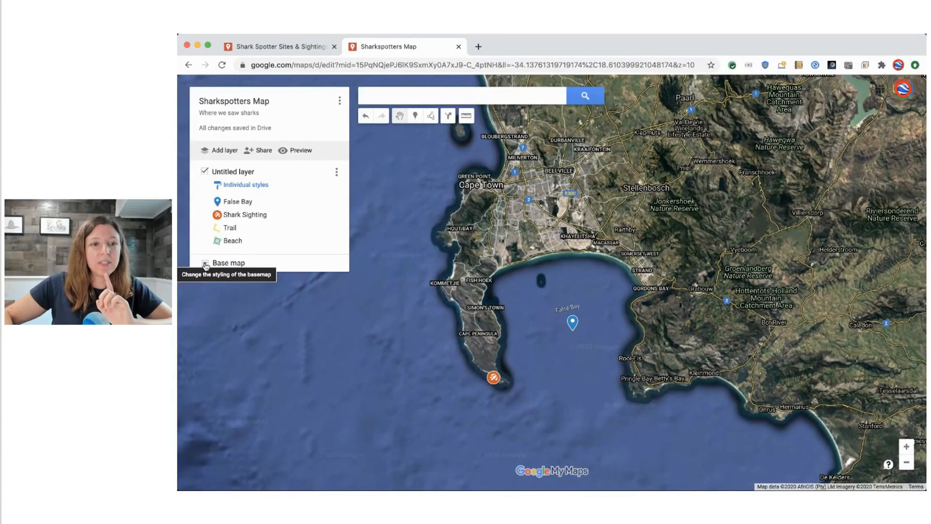
pyautogui.click(206, 265)
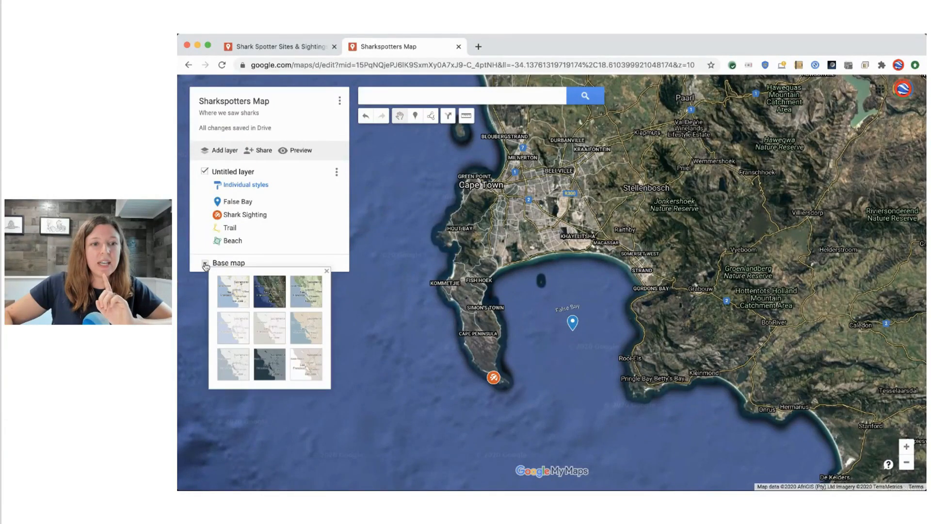
pyautogui.click(231, 295)
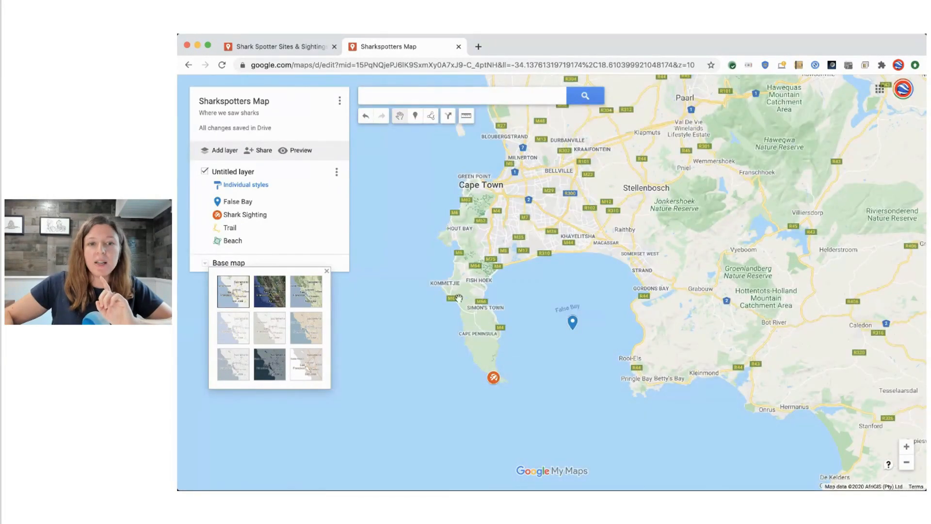
# Add a new layer to the map and import the sharkspotter-beaches.csv file from the device into it.
pyautogui.click(501, 298)
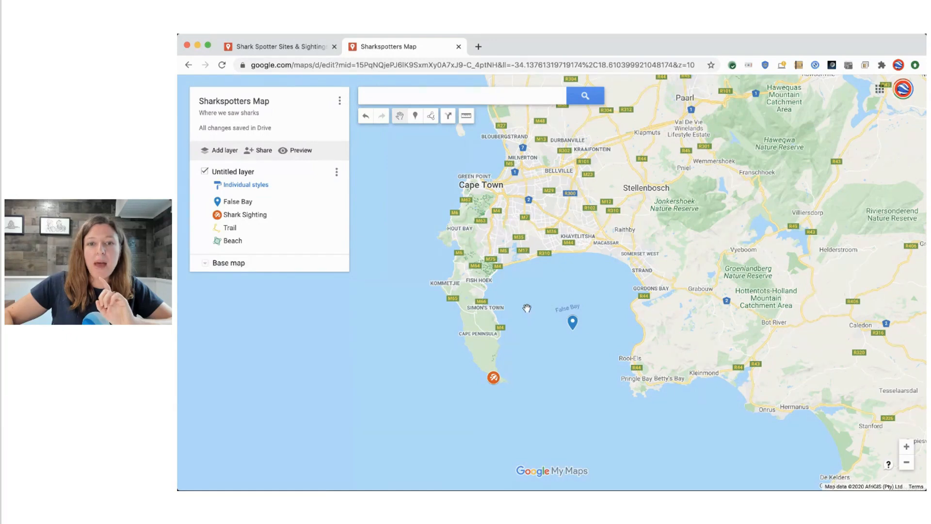
pyautogui.scroll(5, 526, 308)
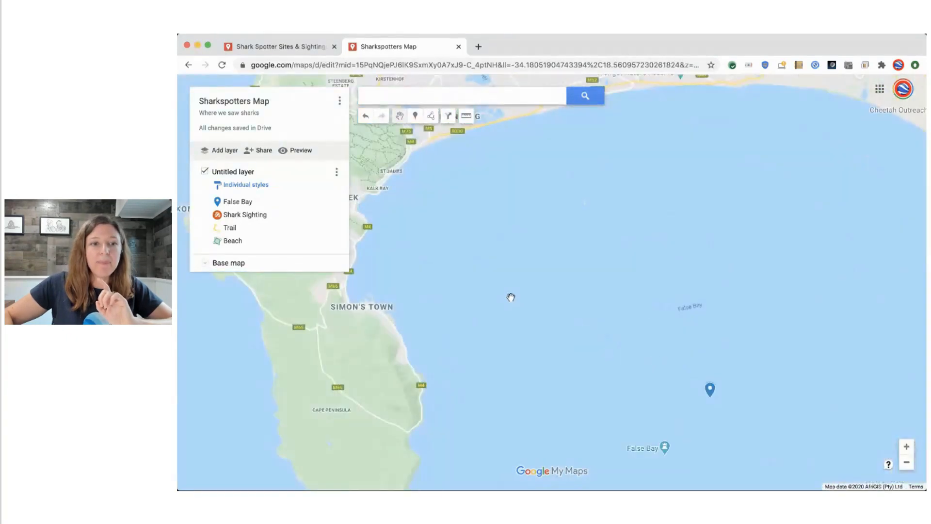
pyautogui.scroll(-3, 511, 296)
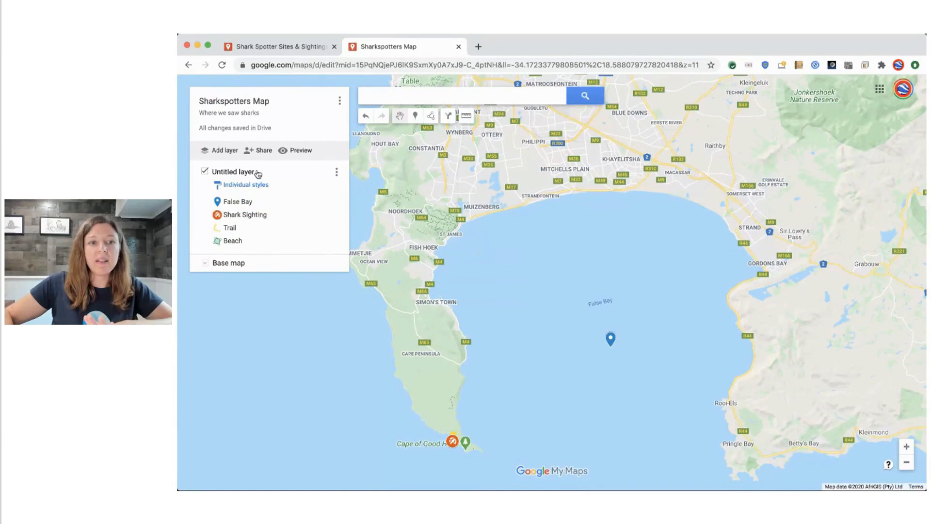
pyautogui.click(230, 152)
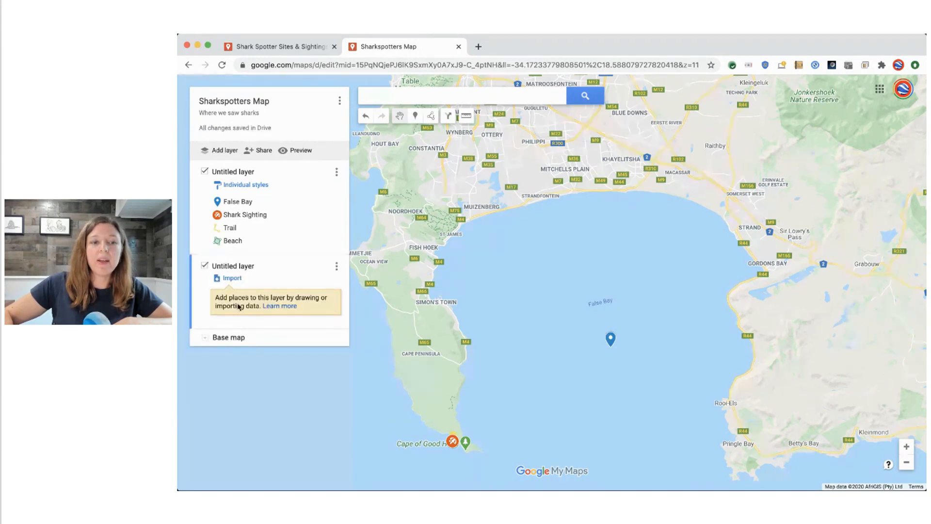
pyautogui.click(232, 278)
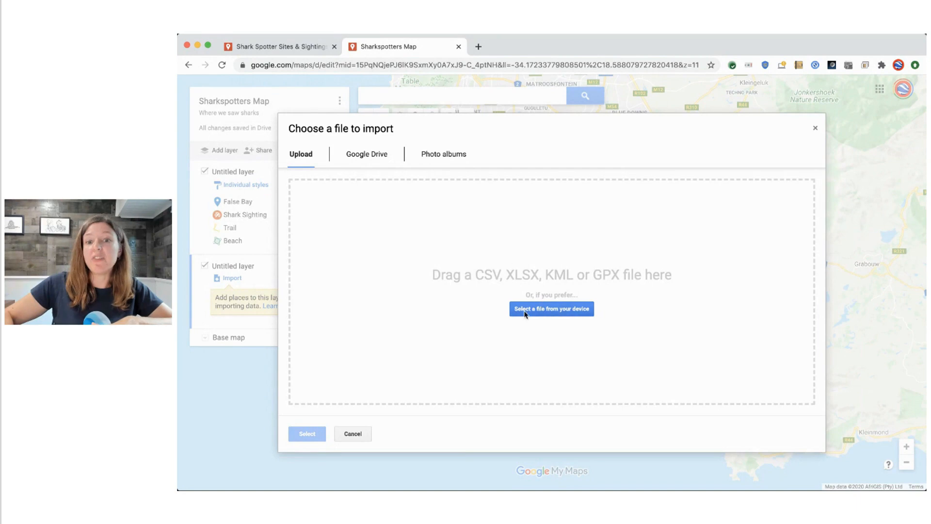
pyautogui.click(552, 311)
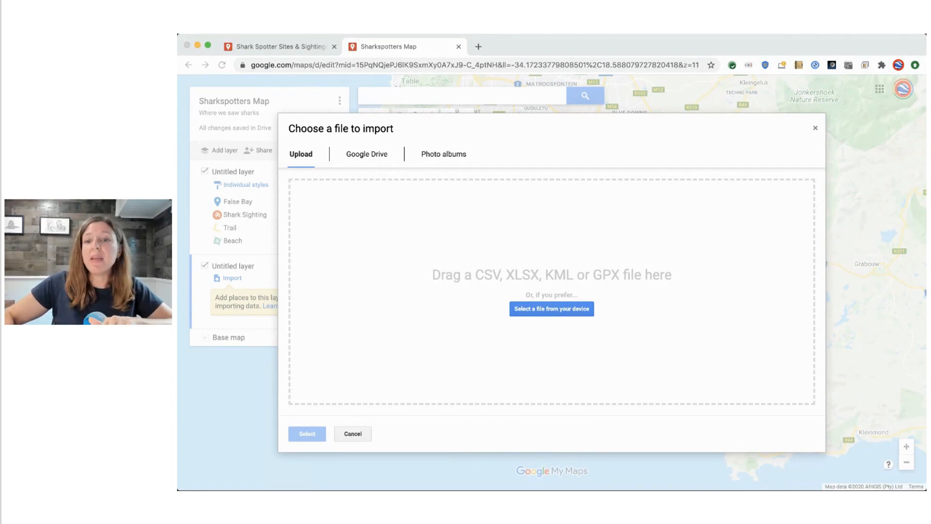
pyautogui.moveTo(728, 297); pyautogui.dragTo(727, 297)
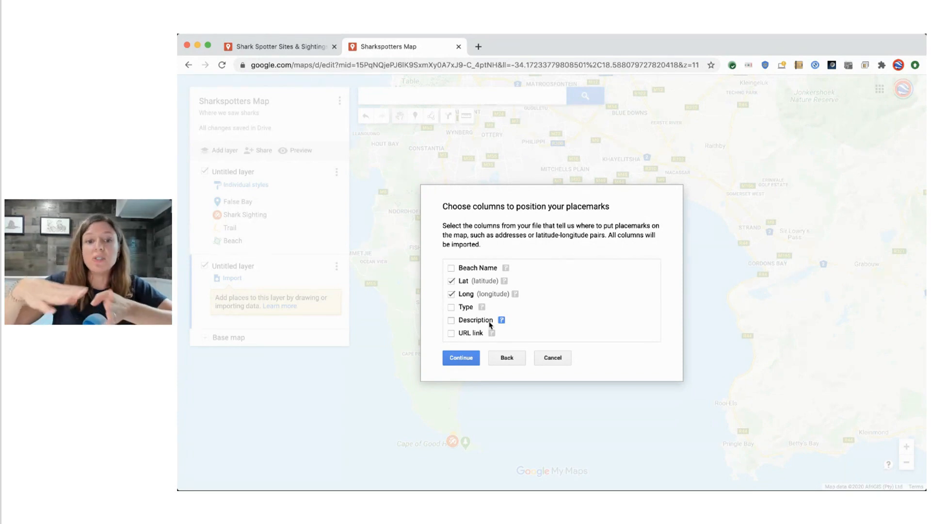
# Position the imported placemarks by the Lat and Long columns, title them by Beach Name, and finish the import.
pyautogui.click(463, 360)
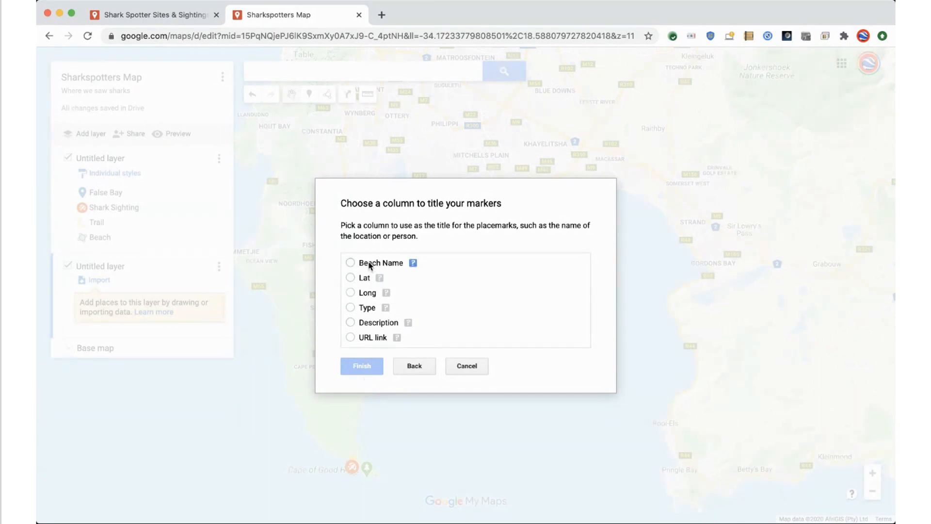
pyautogui.click(369, 263)
pyautogui.click(359, 367)
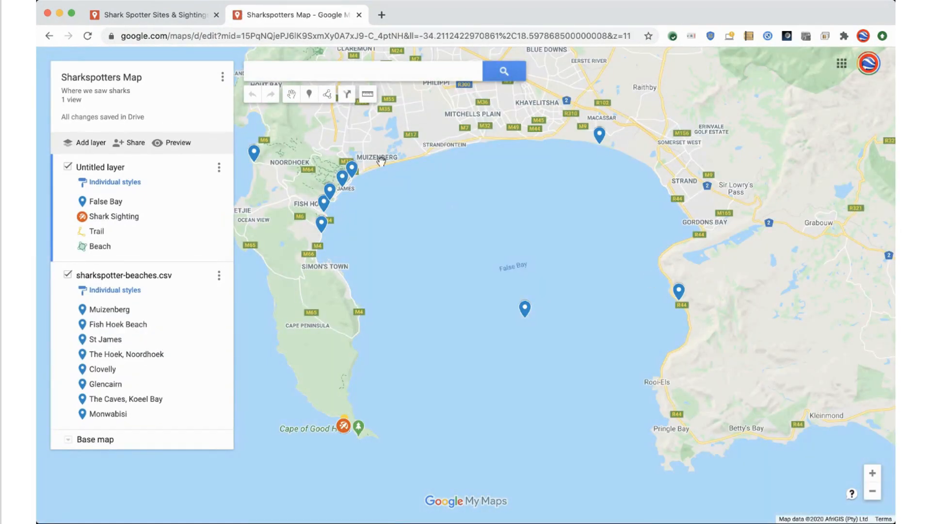
# Examine the imported details of the Glencairn beach marker and close its info card.
pyautogui.click(320, 224)
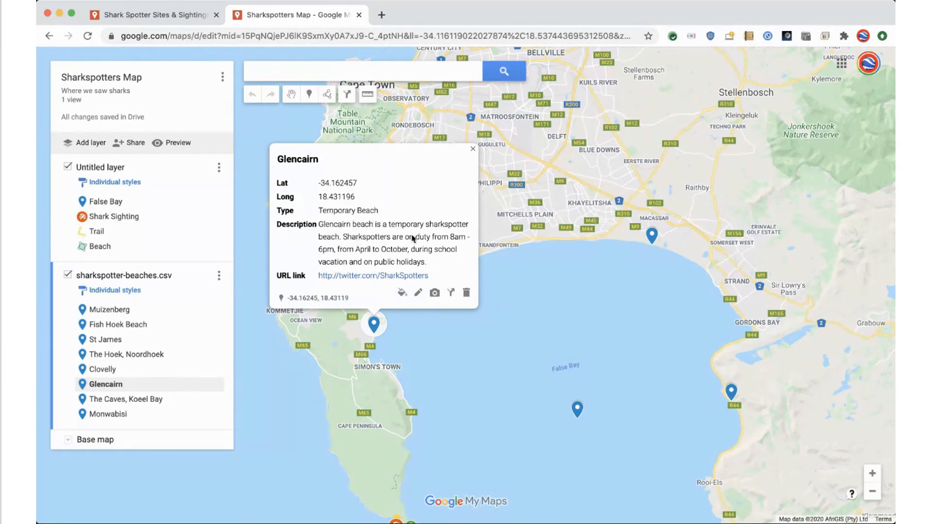
pyautogui.click(474, 151)
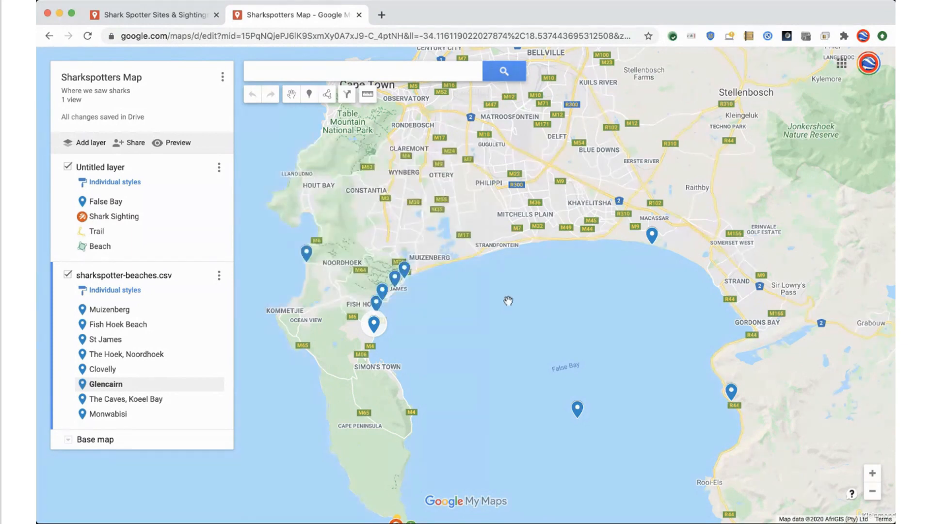
pyautogui.moveTo(536, 320); pyautogui.dragTo(440, 283)
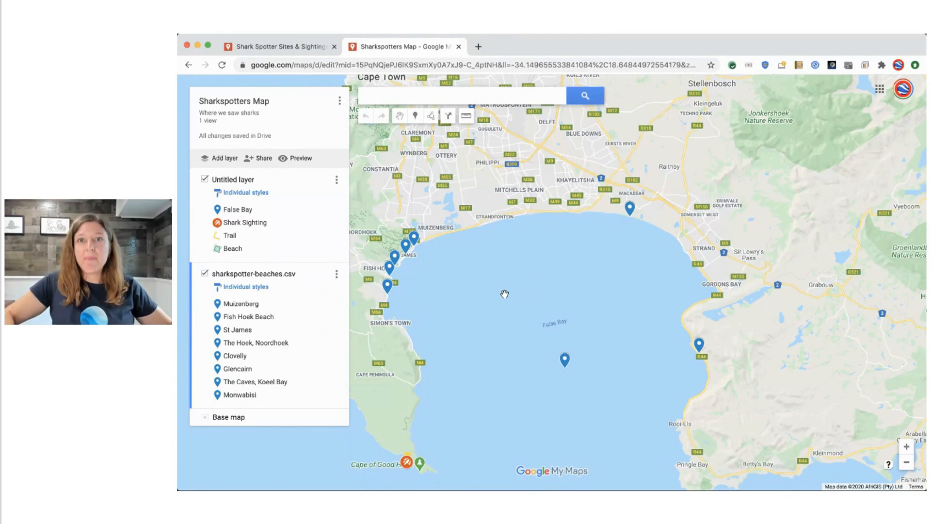
pyautogui.moveTo(503, 289); pyautogui.dragTo(543, 286)
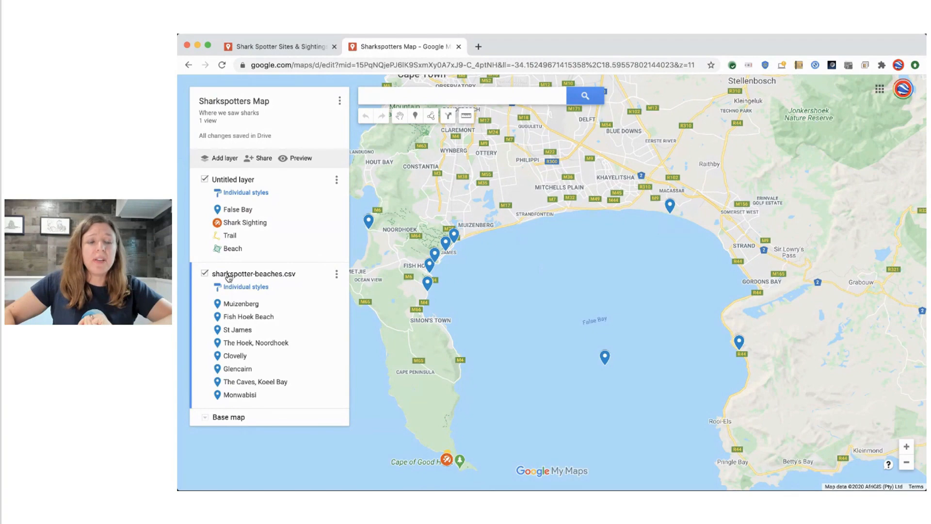
# Rename the imported sharkspotter-beaches.csv layer as "Sharkspotter Beaches" and save the name.
pyautogui.click(275, 277)
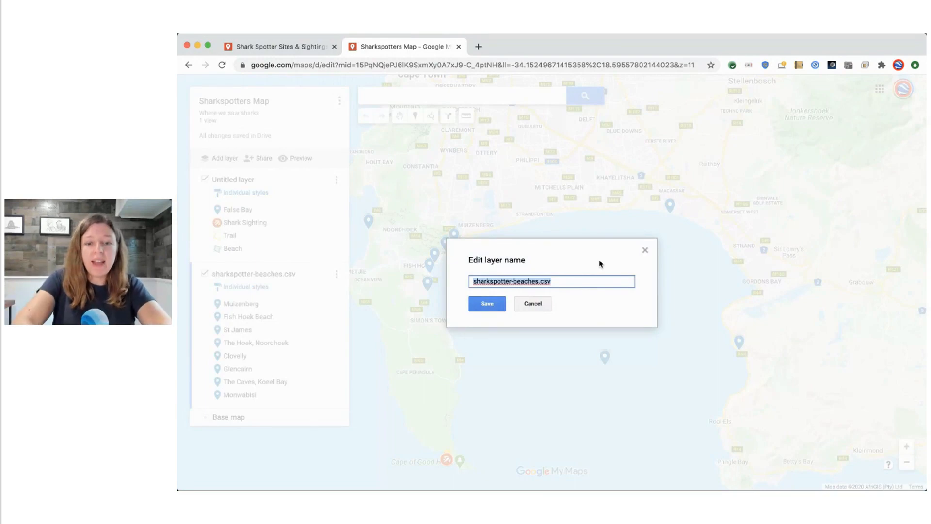
pyautogui.write('Sharkspo')
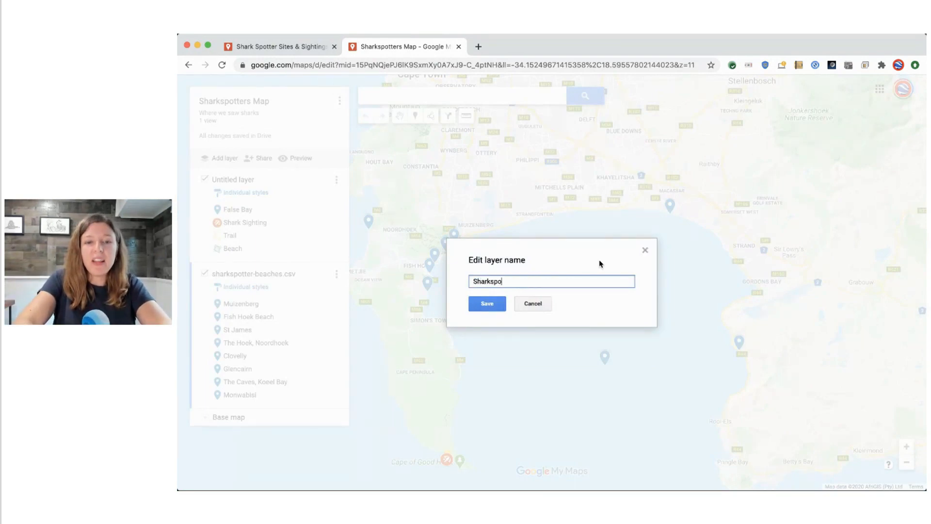
pyautogui.write('tter Beaches')
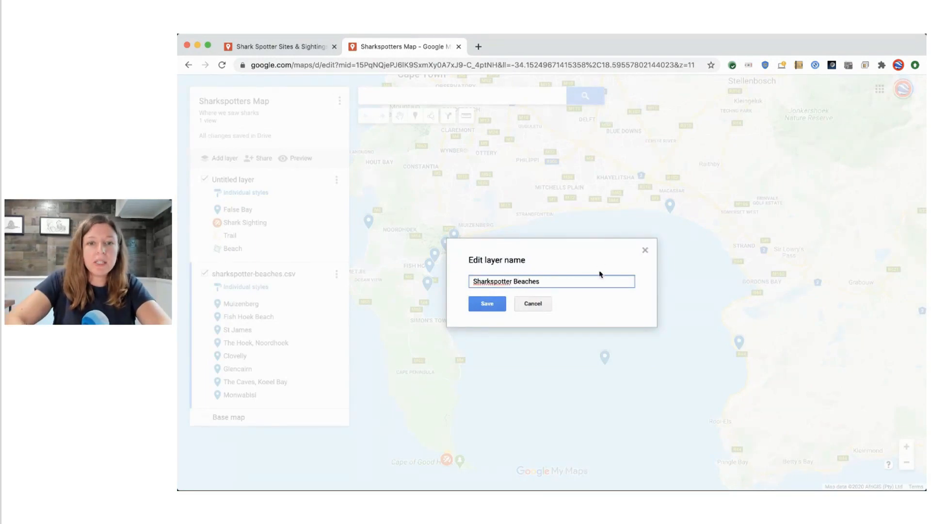
pyautogui.click(486, 306)
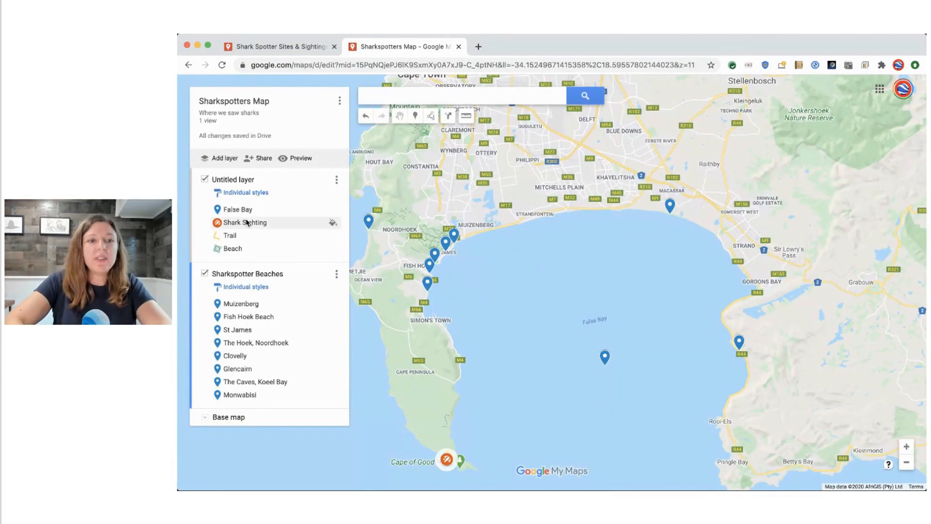
# Rename the untitled layer holding the False Bay and Shark Sighting markers as "Spottings" and save the name.
pyautogui.click(229, 181)
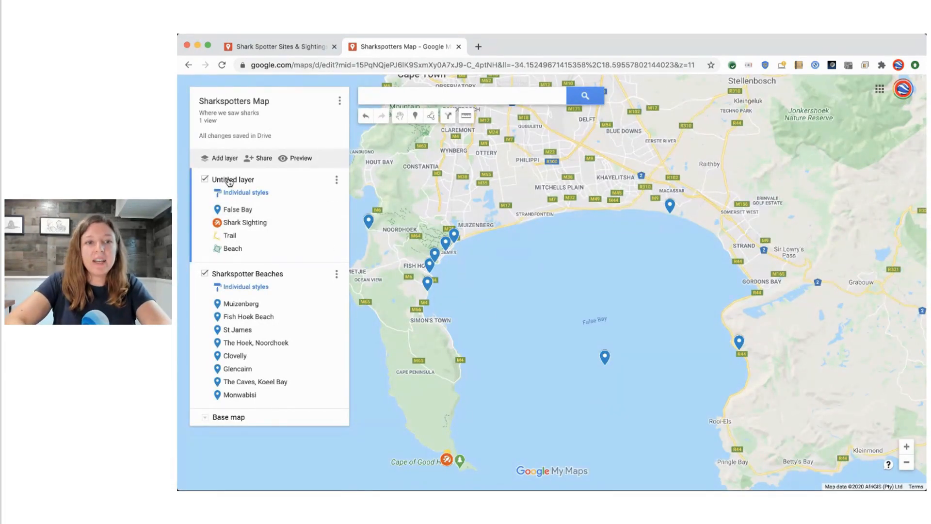
pyautogui.click(250, 181)
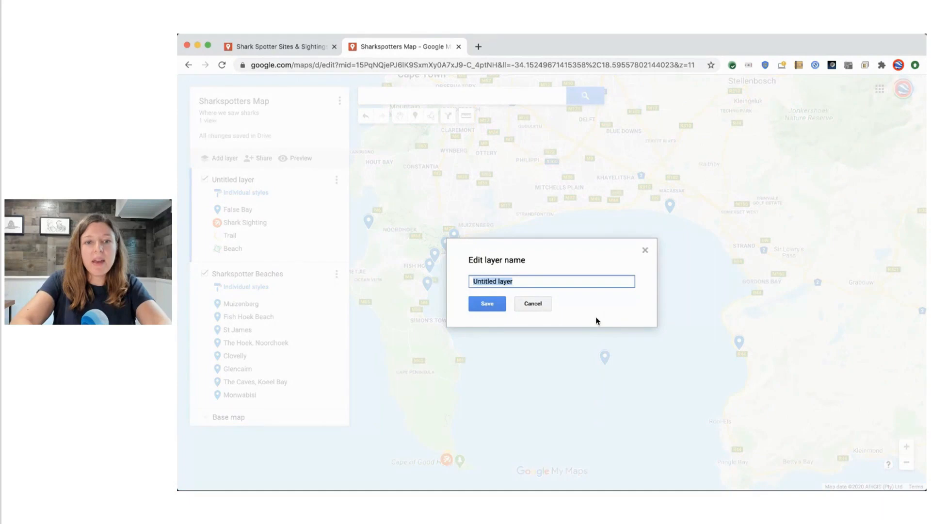
pyautogui.write('Spottin')
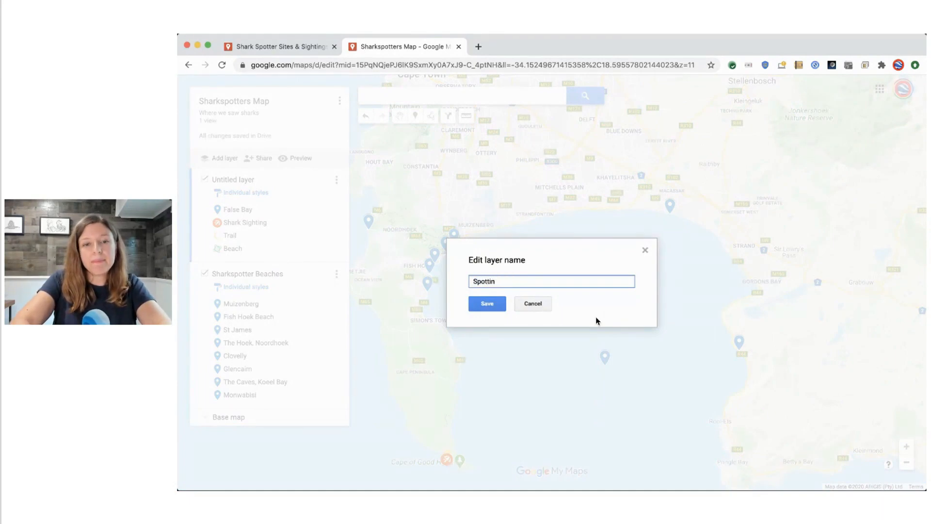
pyautogui.write('gs')
pyautogui.click(487, 304)
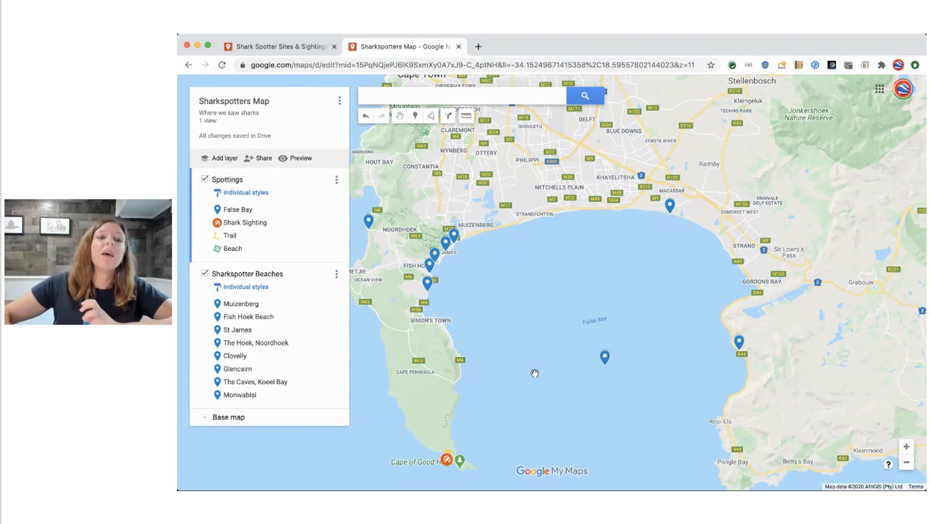
# Group the places in the Sharkspotter Beaches layer by Uniform style.
pyautogui.click(246, 287)
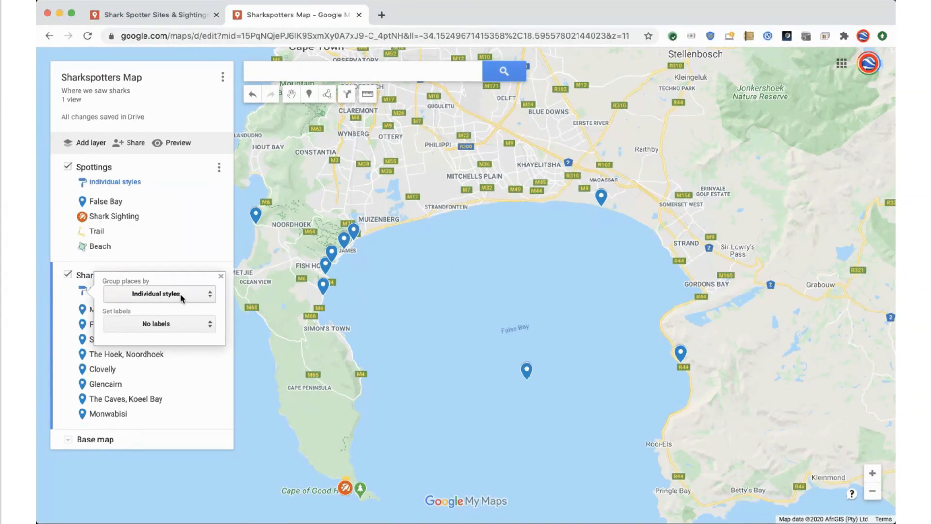
pyautogui.click(182, 297)
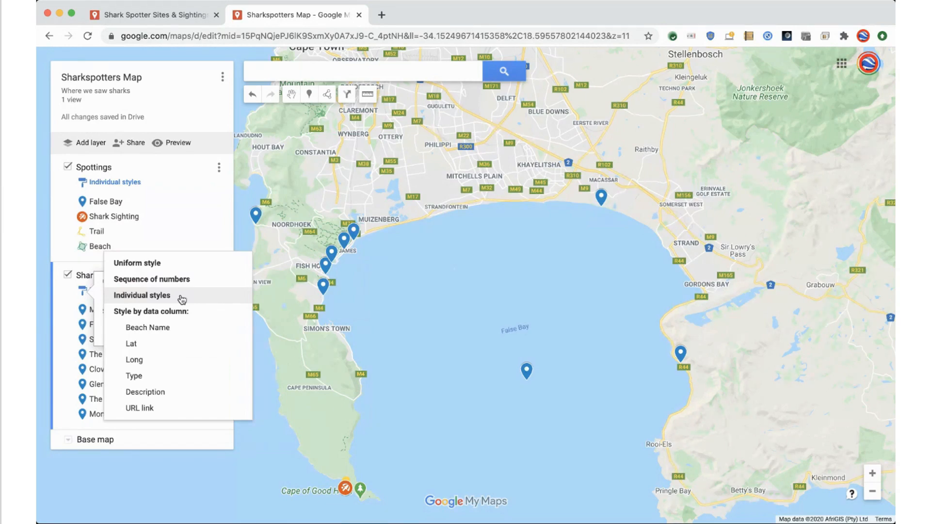
pyautogui.click(170, 265)
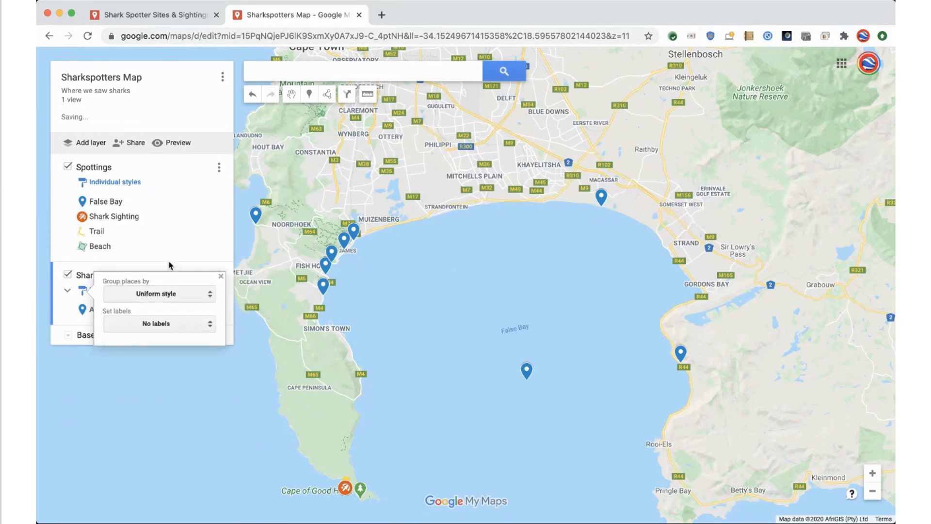
pyautogui.click(220, 275)
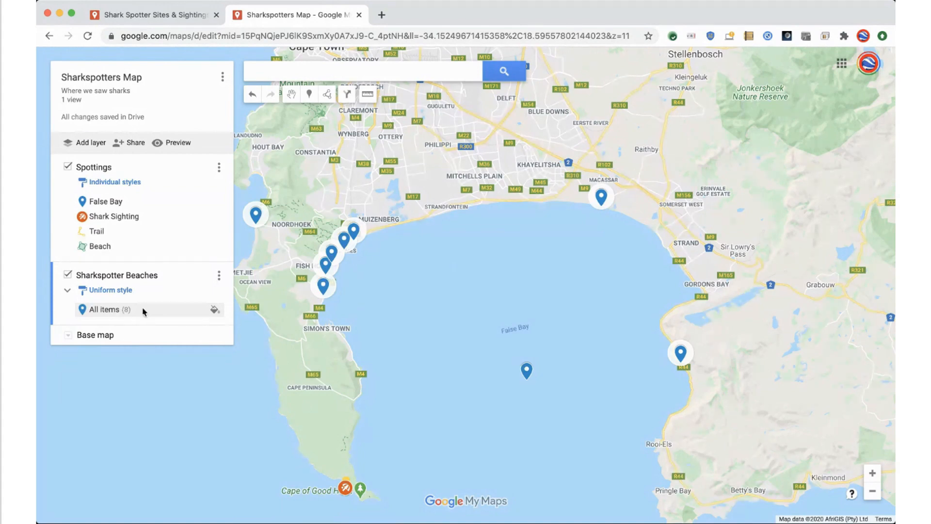
# Style all Sharkspotter Beaches items in yellow with the same icon as the Shark Sighting marker.
pyautogui.click(215, 314)
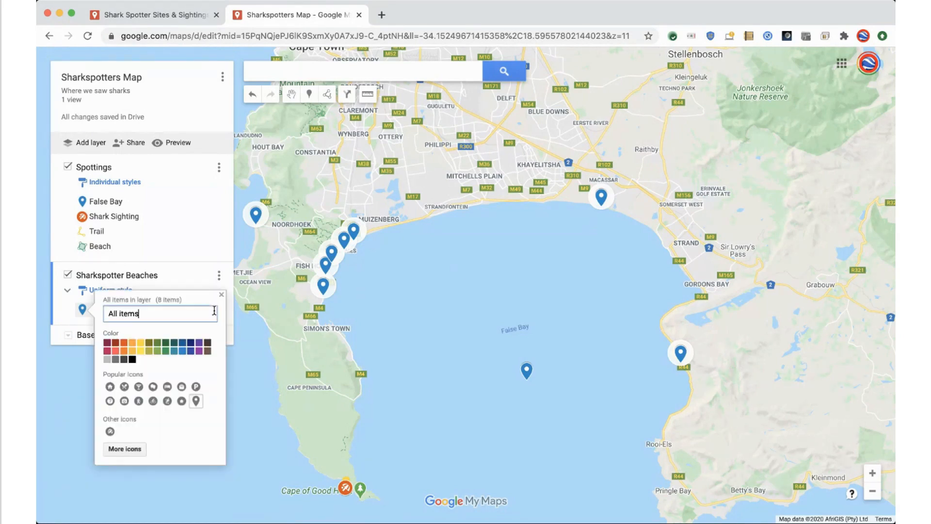
pyautogui.click(141, 345)
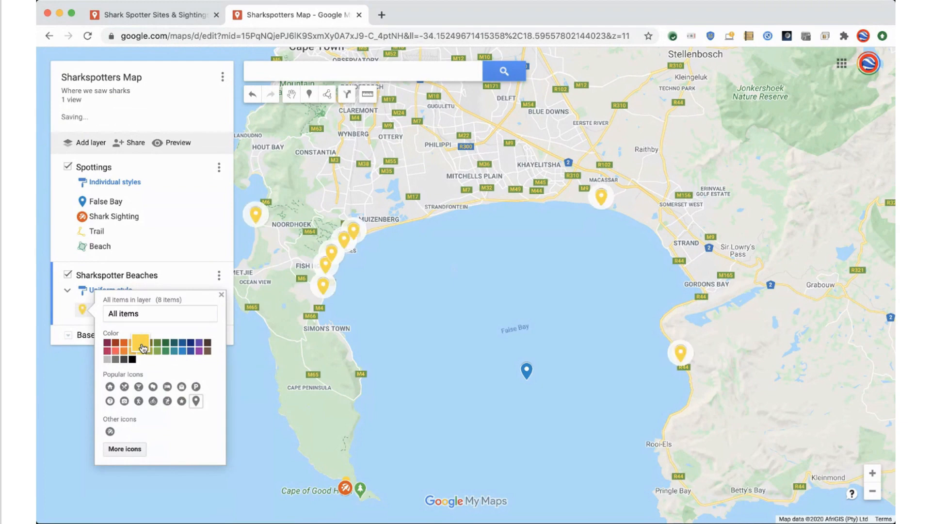
pyautogui.click(110, 433)
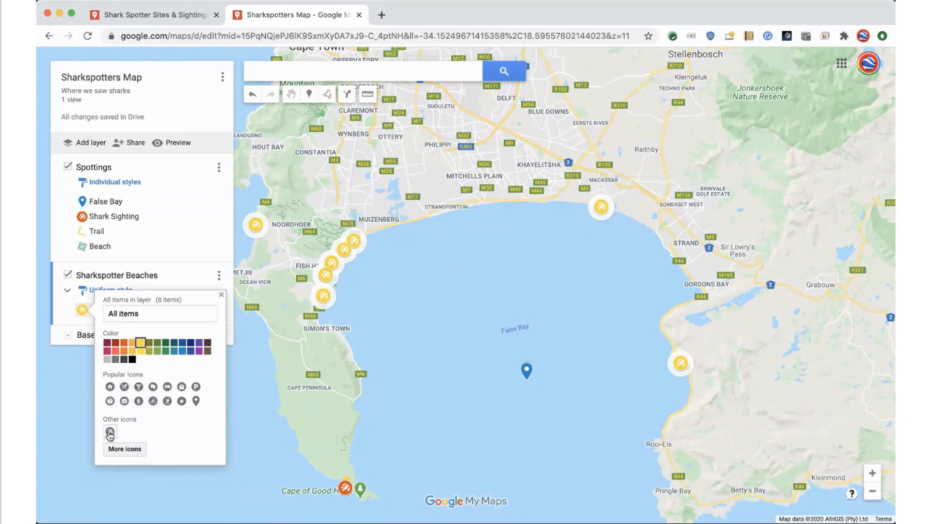
pyautogui.click(222, 295)
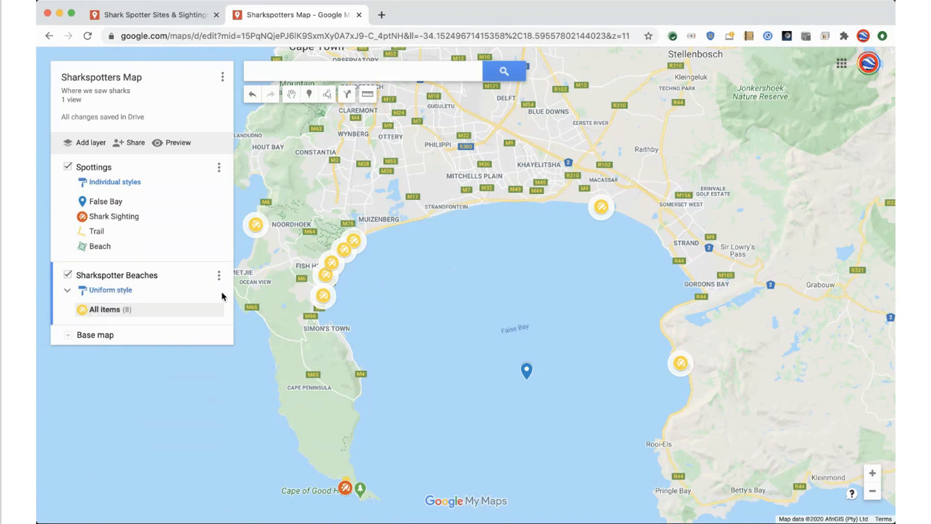
# Group the Sharkspotter Beaches places by Sequence of numbers.
pyautogui.click(121, 294)
pyautogui.click(121, 295)
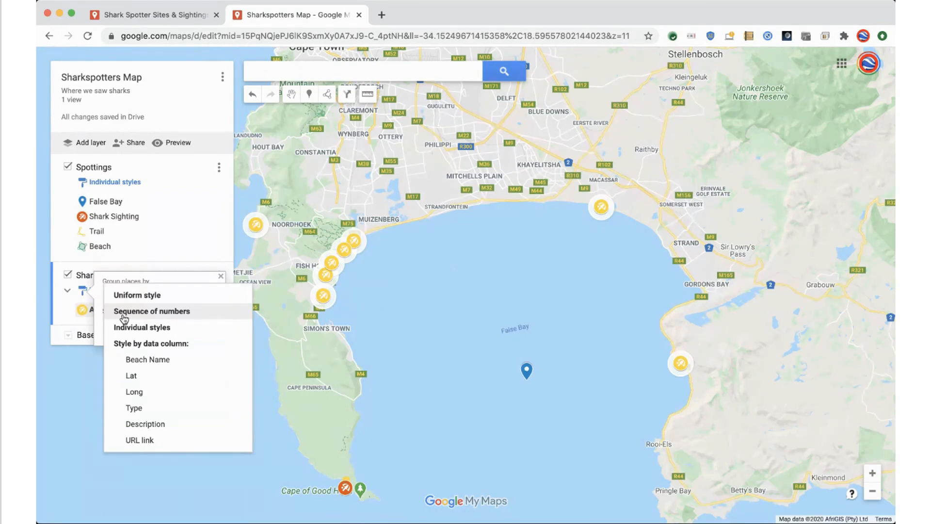
pyautogui.click(123, 313)
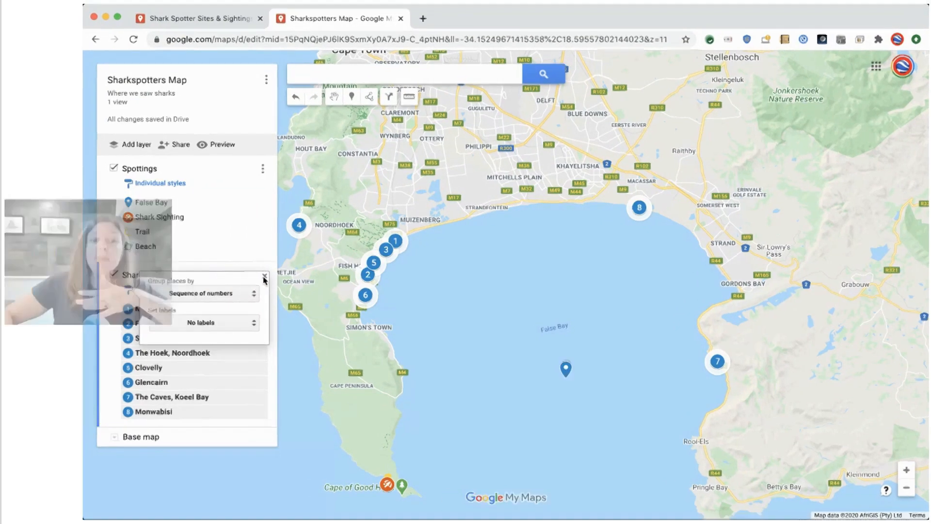
pyautogui.click(221, 277)
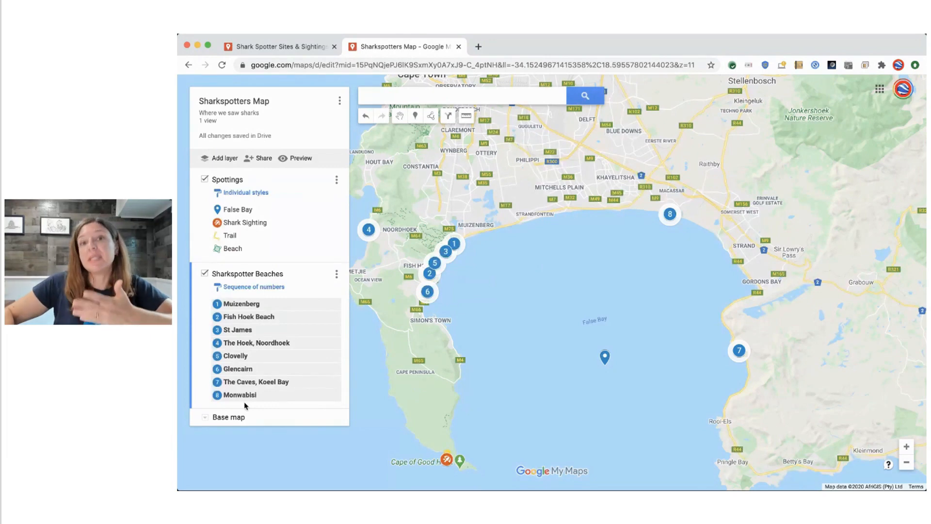
# Style the Sharkspotter Beaches places by the Type data column.
pyautogui.click(254, 286)
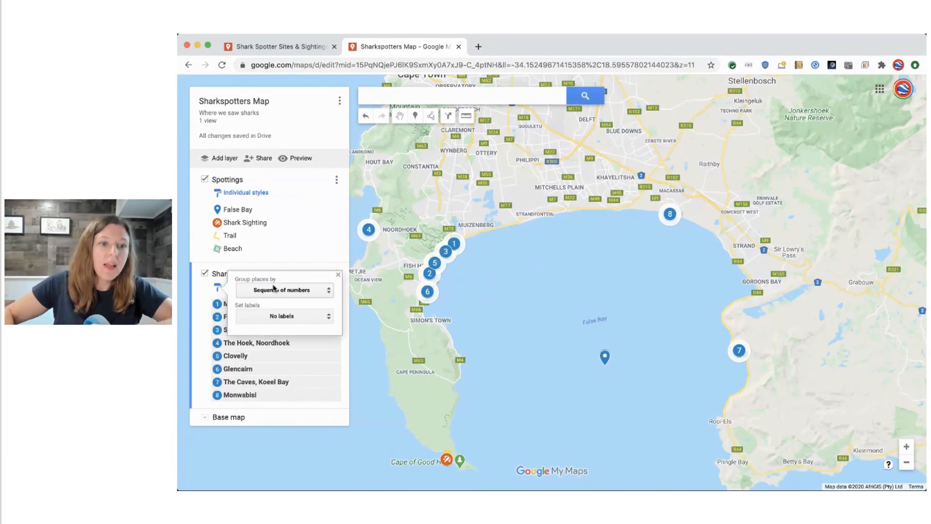
pyautogui.click(276, 293)
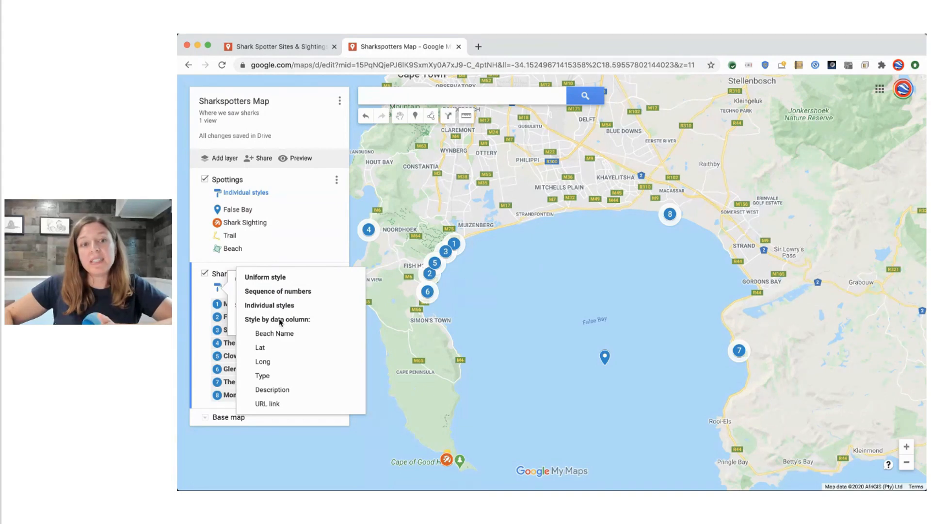
pyautogui.click(291, 380)
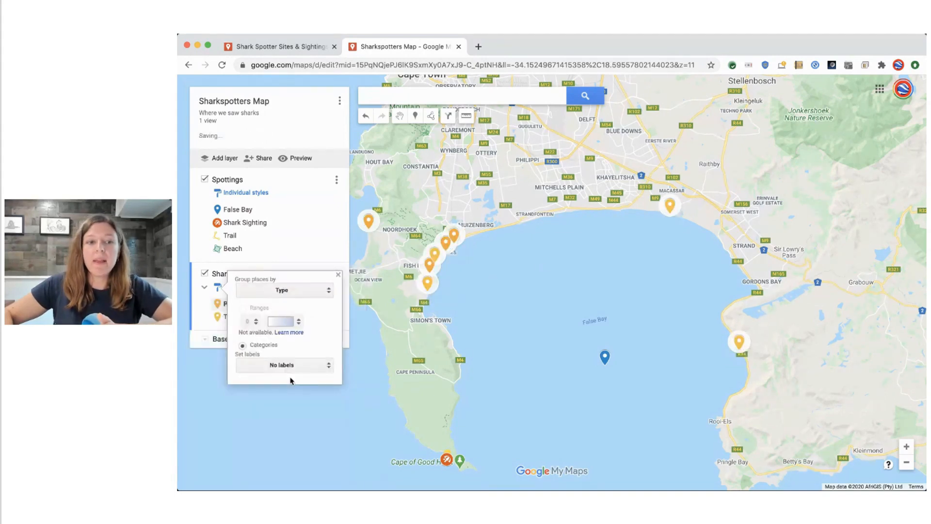
# Style the Permanent Beach category in dark green with the same icon as the Shark Sighting marker.
pyautogui.click(340, 275)
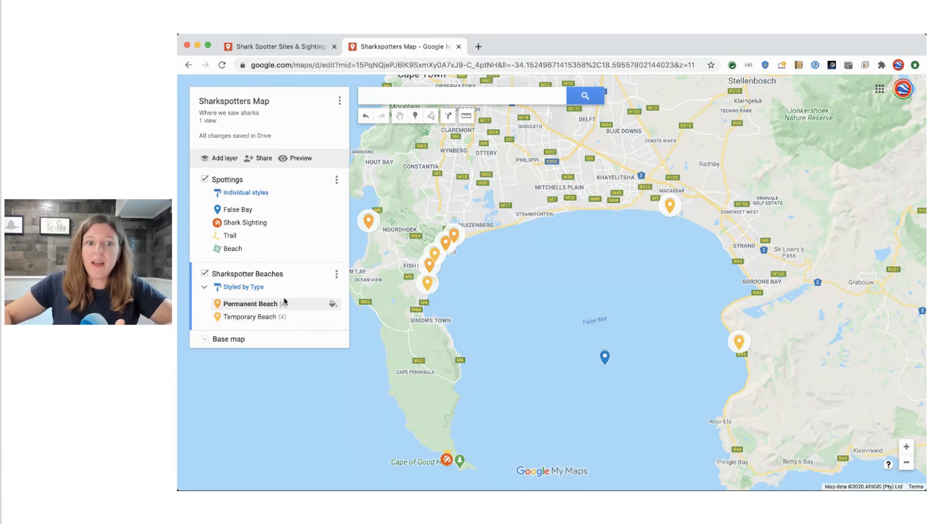
pyautogui.click(332, 302)
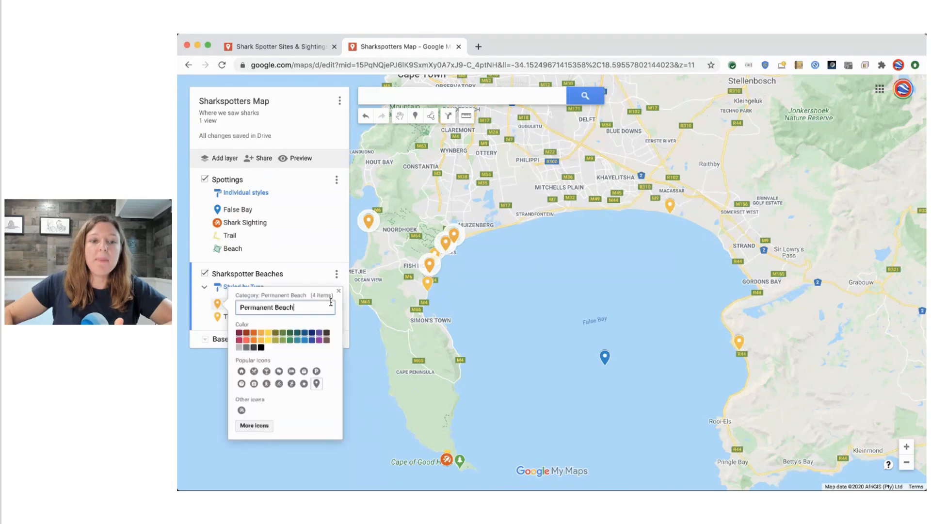
pyautogui.click(242, 410)
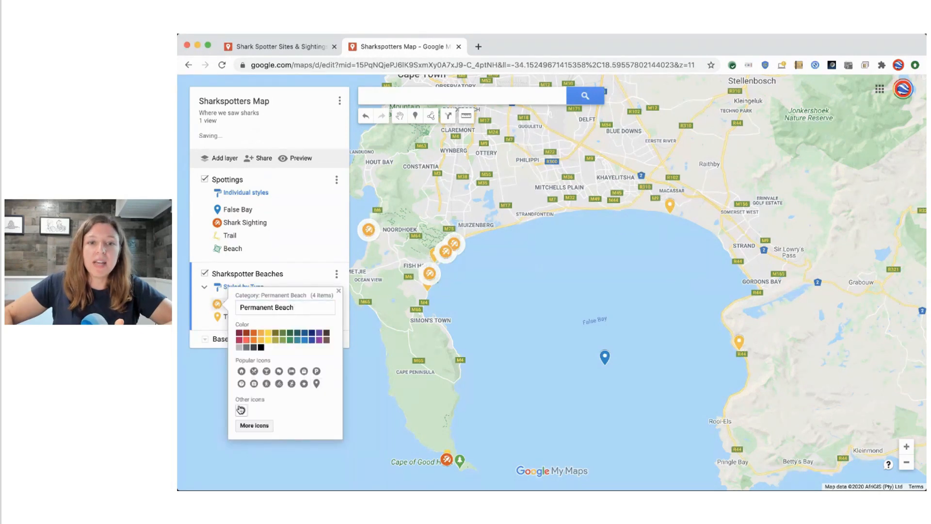
pyautogui.click(285, 333)
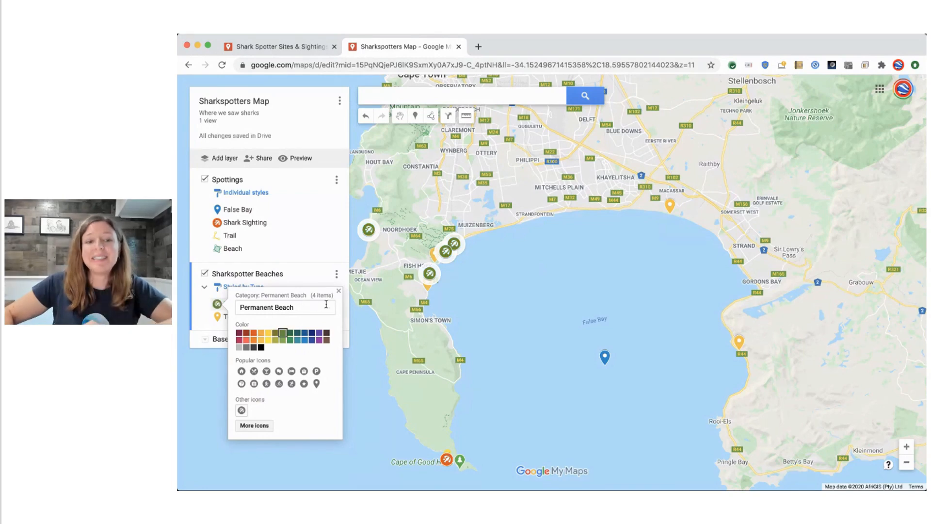
pyautogui.click(339, 291)
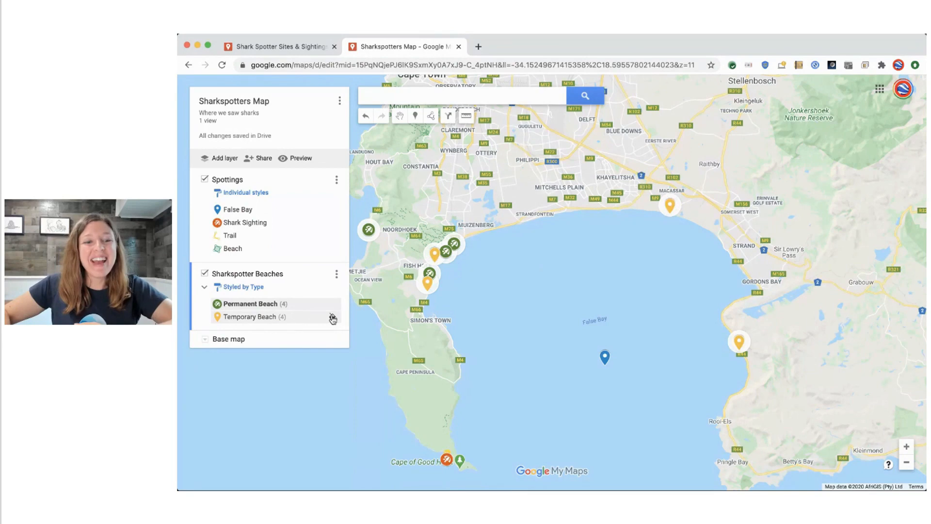
# Style the Temporary Beach category in light grey with the same icon as the Permanent Beach category.
pyautogui.click(332, 317)
pyautogui.click(240, 423)
pyautogui.click(235, 363)
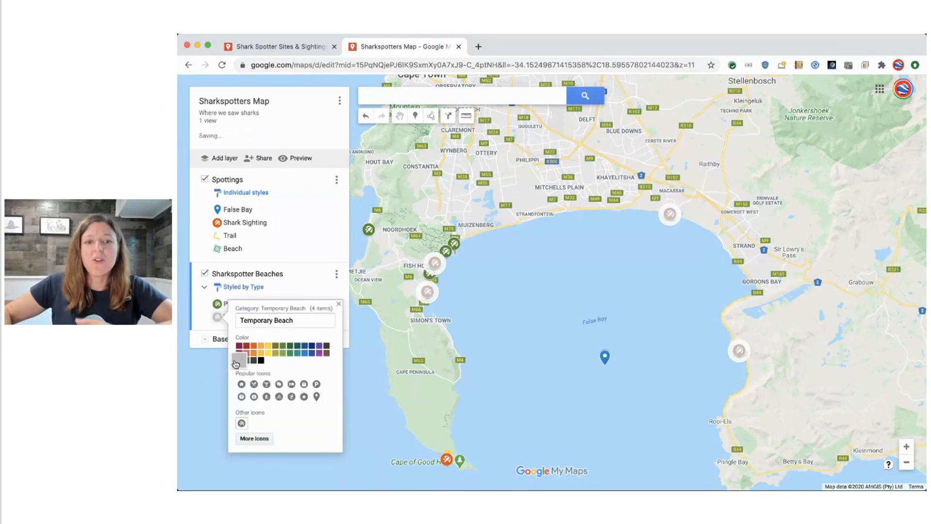
pyautogui.click(339, 305)
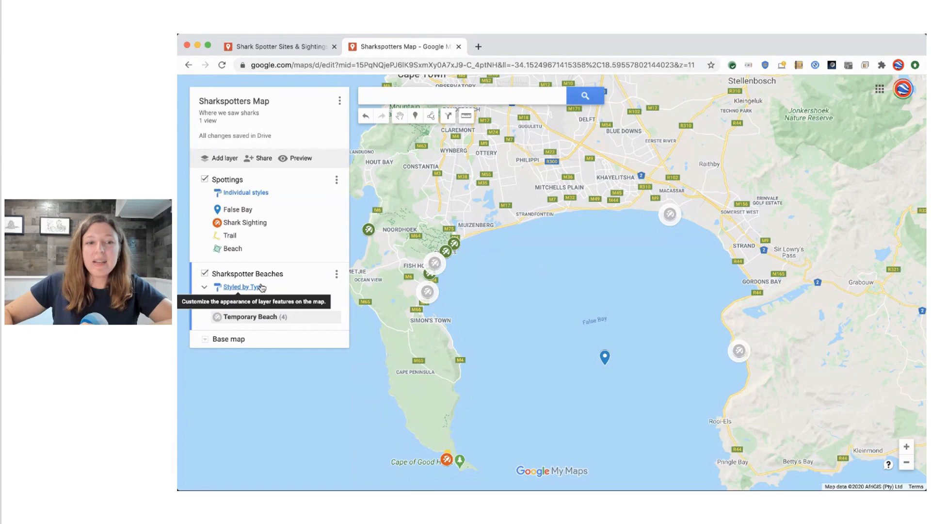
# Label the Sharkspotter Beaches places with the Beach Name column.
pyautogui.click(245, 289)
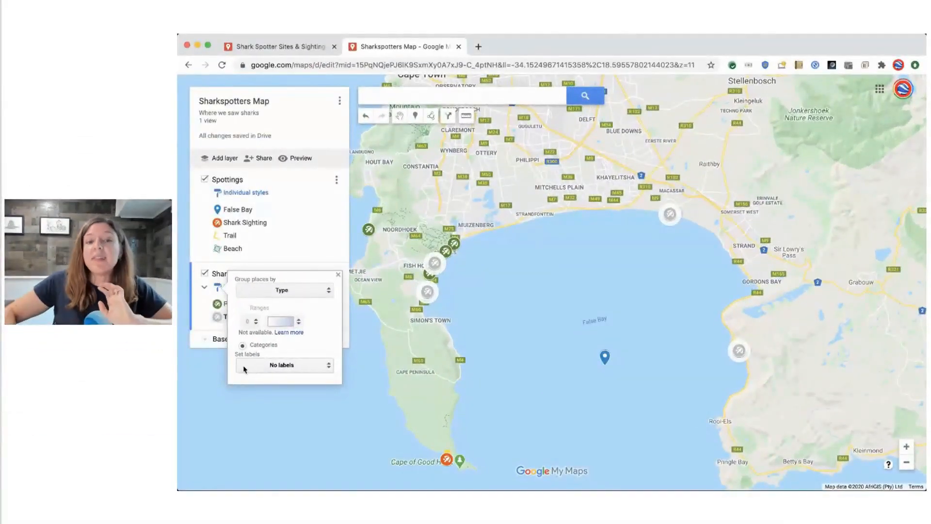
pyautogui.click(276, 367)
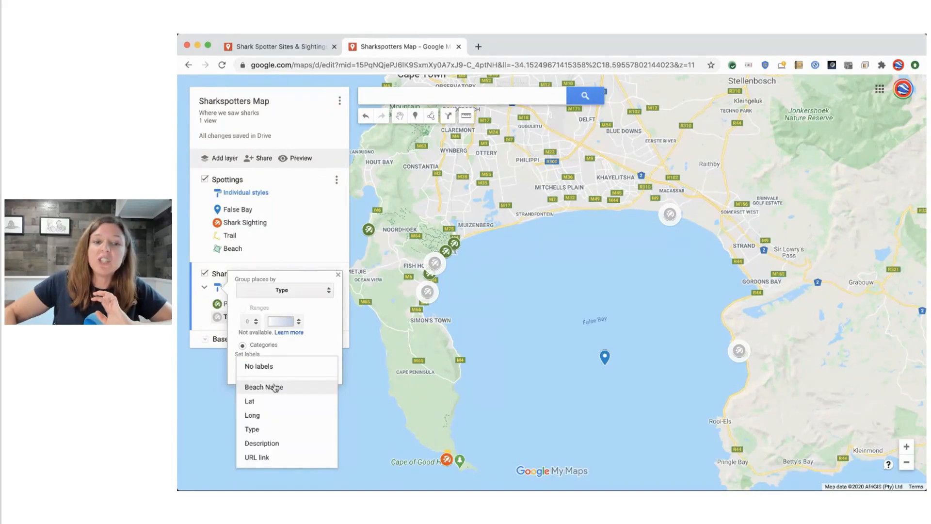
pyautogui.click(275, 387)
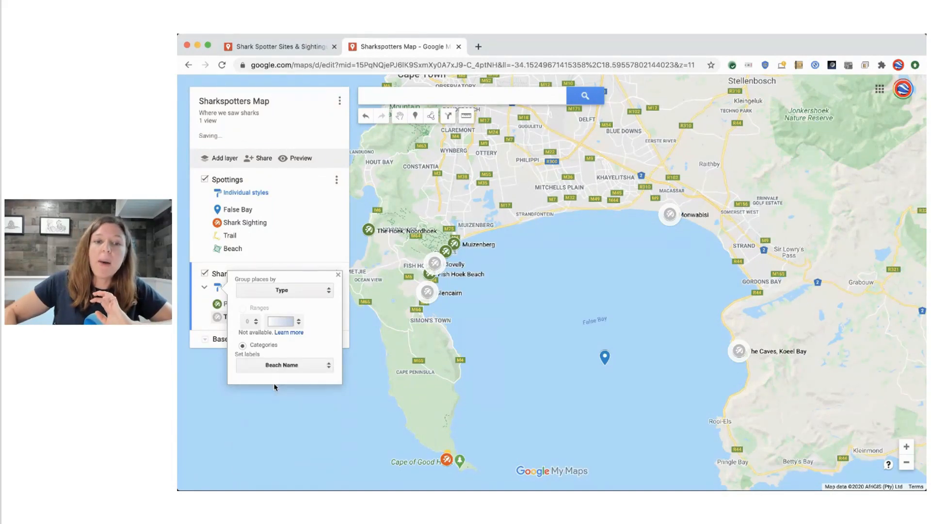
pyautogui.click(338, 274)
# Examine the beach name labels around False Bay at closer and wider zoom levels.
pyautogui.scroll(1, 454, 287)
pyautogui.scroll(1, 454, 287)
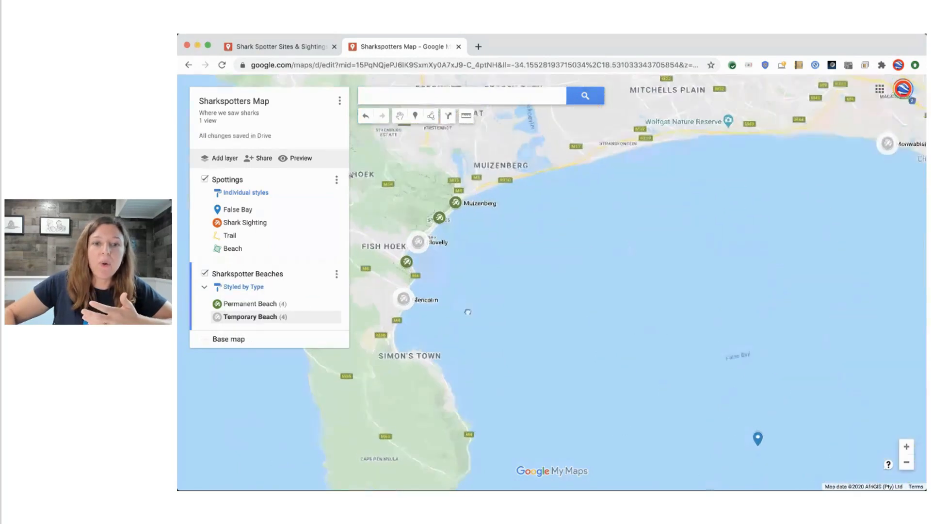
pyautogui.scroll(-1, 572, 326)
pyautogui.scroll(-1, 572, 326)
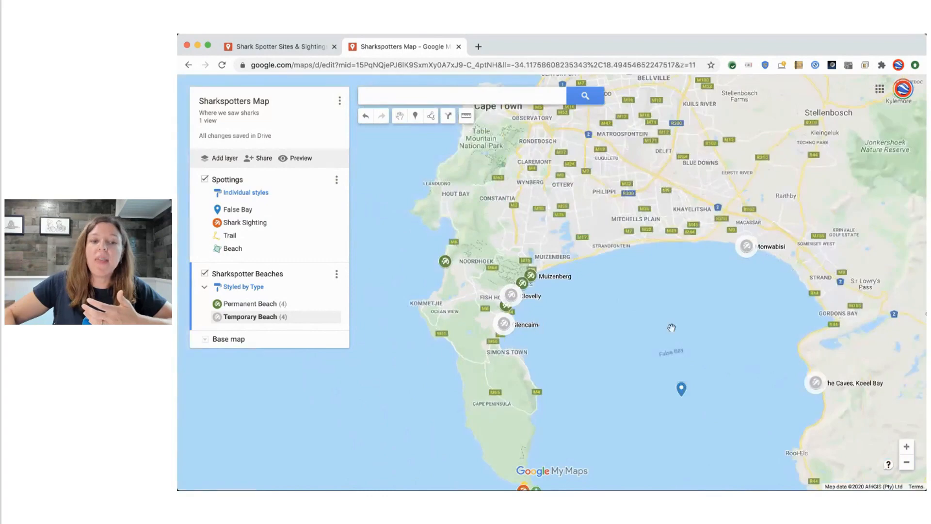
pyautogui.moveTo(661, 393); pyautogui.dragTo(592, 370)
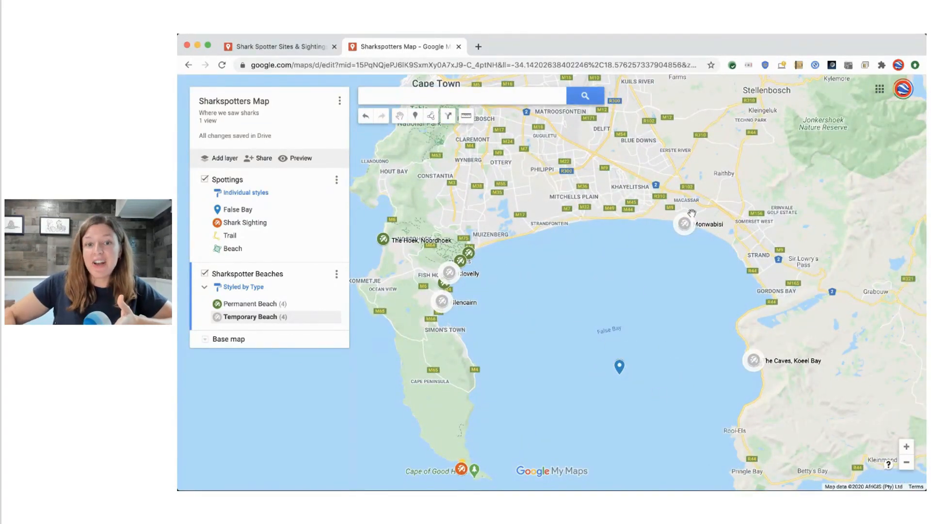
pyautogui.scroll(1, 541, 277)
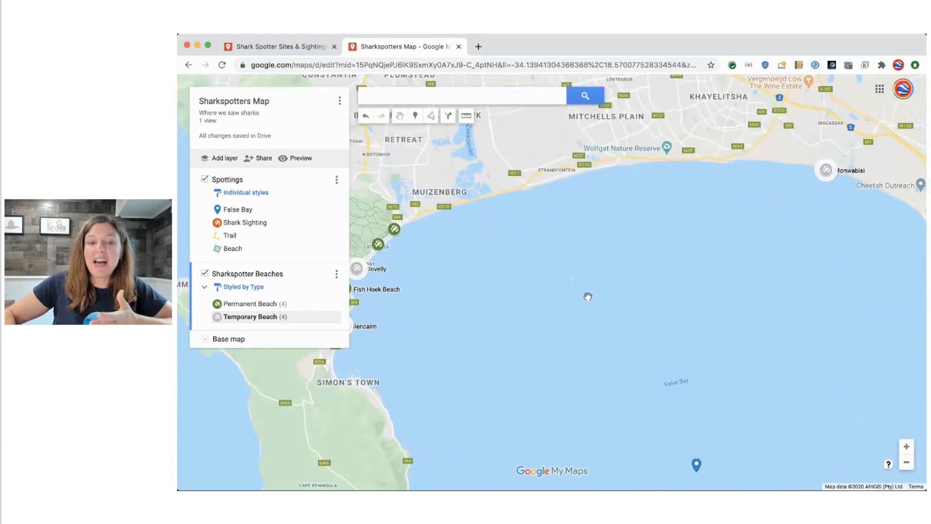
pyautogui.scroll(-1, 588, 297)
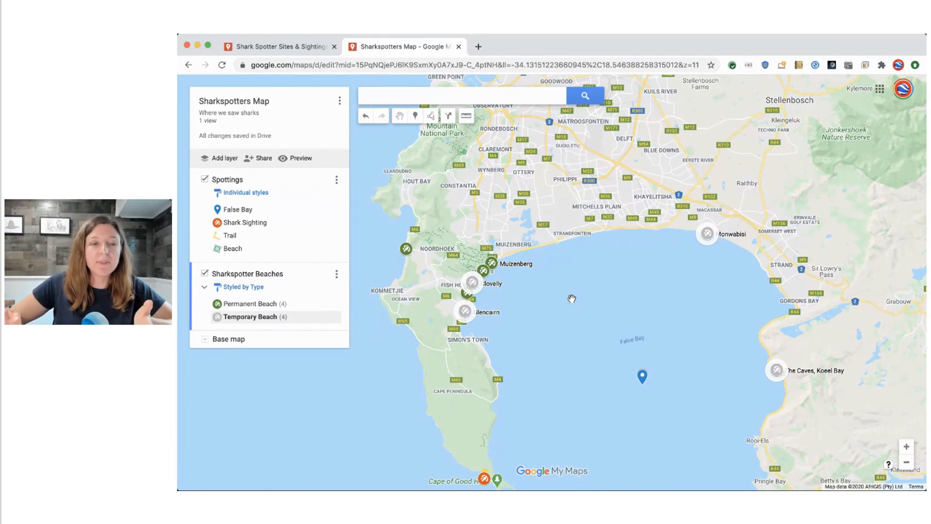
# Import sharksightings.csv into a new layer, positioning the placemarks by Long and Lat and titling them by Date.
pyautogui.click(222, 158)
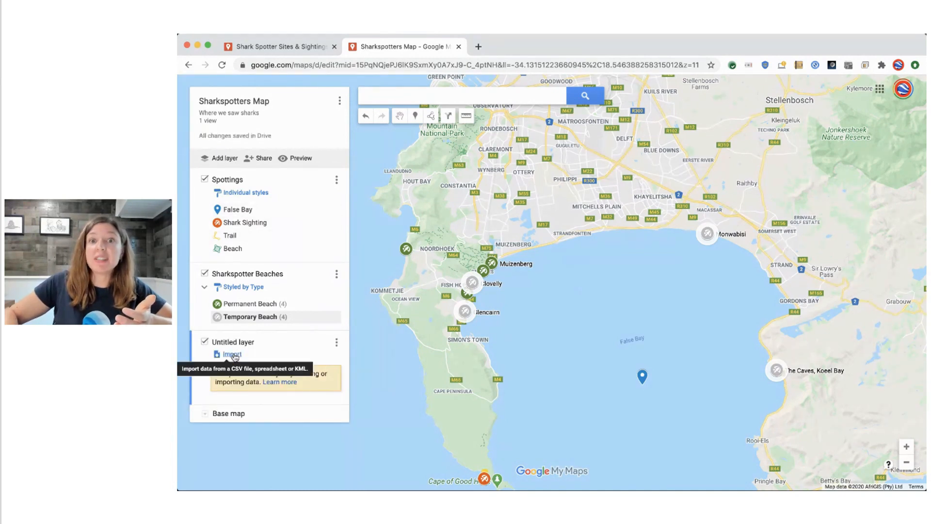
pyautogui.click(232, 355)
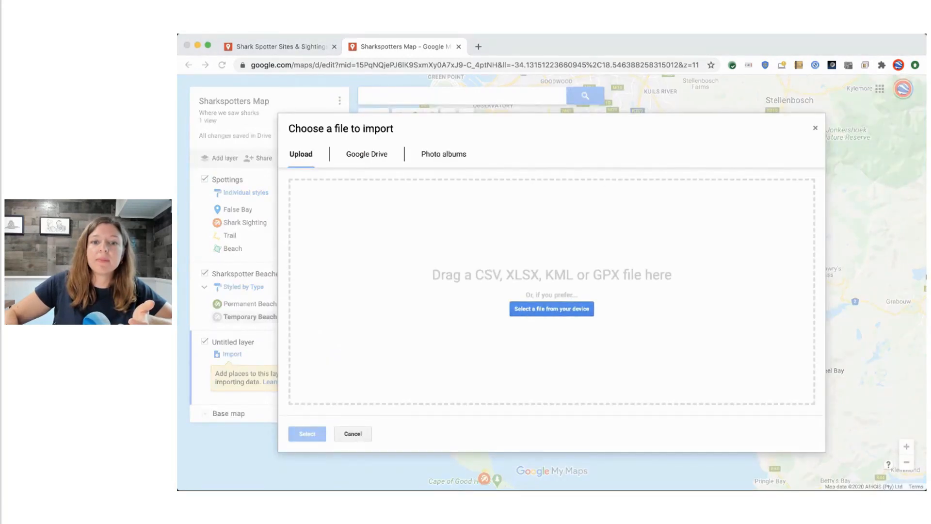
pyautogui.click(900, 239)
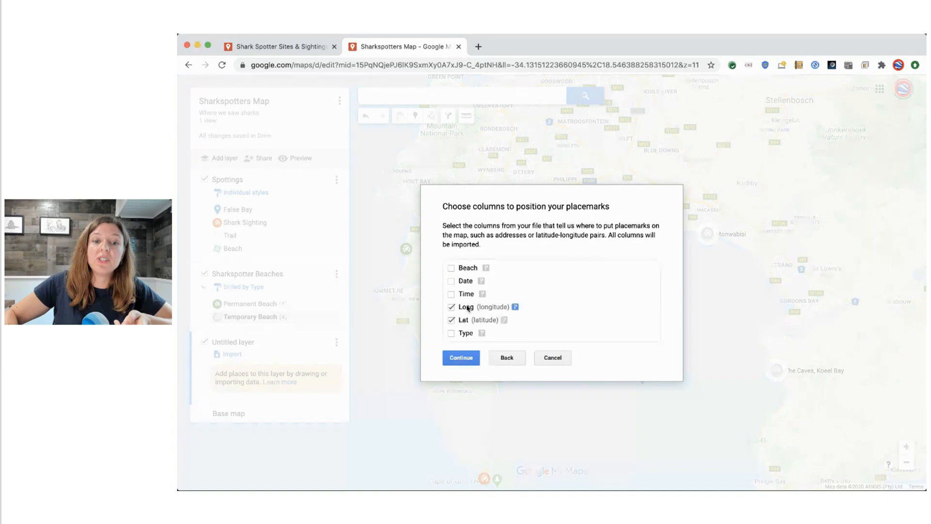
pyautogui.click(461, 358)
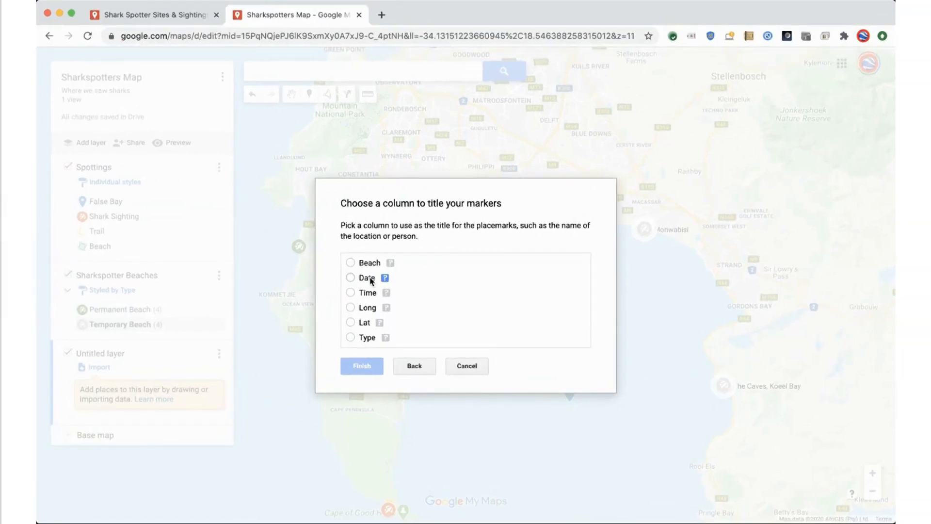
pyautogui.click(370, 280)
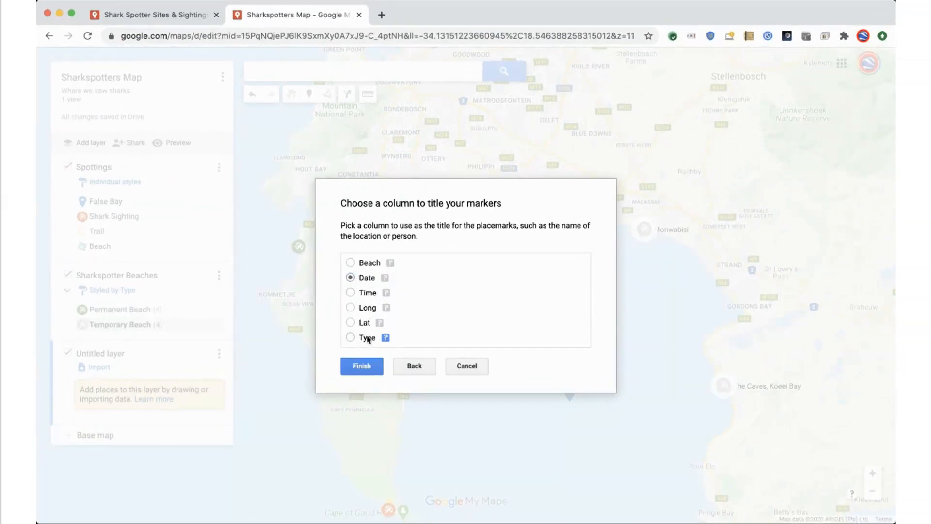
pyautogui.click(362, 368)
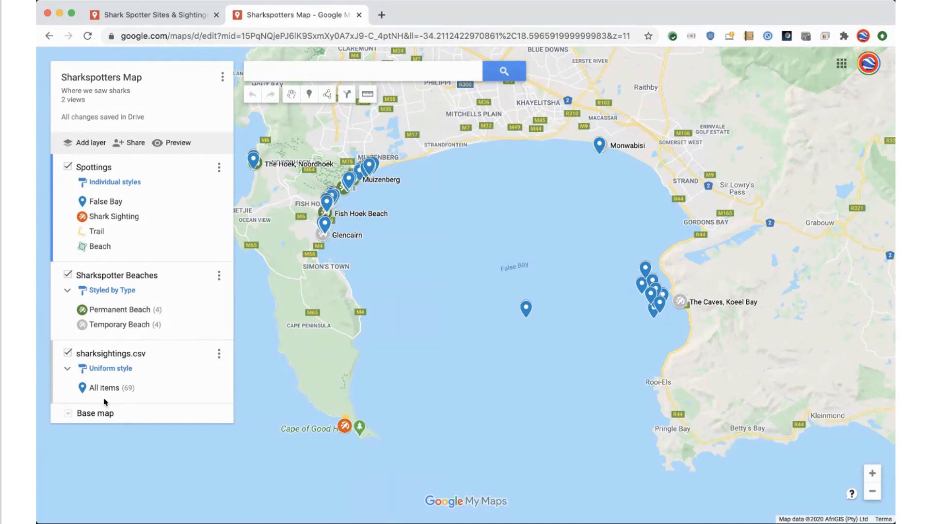
# Inspect the imported data of the sighting marker at Glencairn.
pyautogui.scroll(2, 490, 234)
pyautogui.moveTo(438, 251); pyautogui.dragTo(677, 300)
pyautogui.click(400, 274)
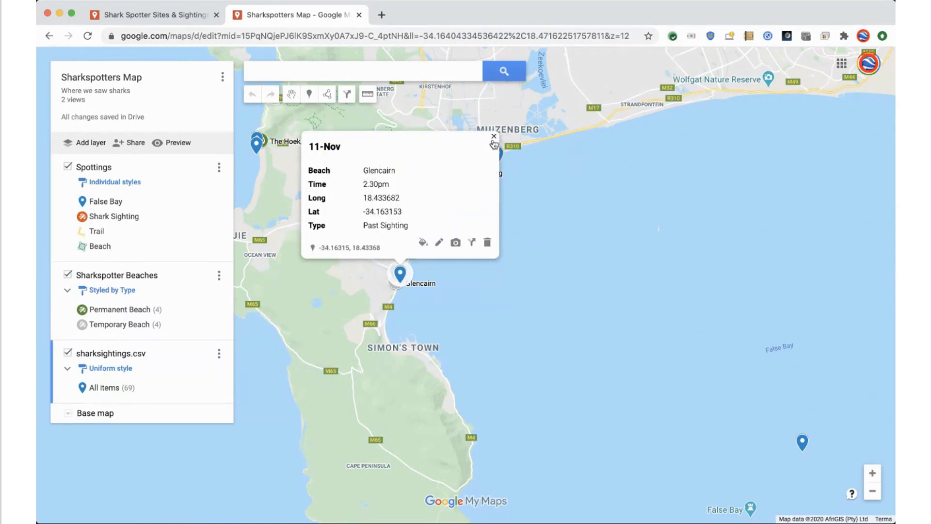
pyautogui.click(494, 137)
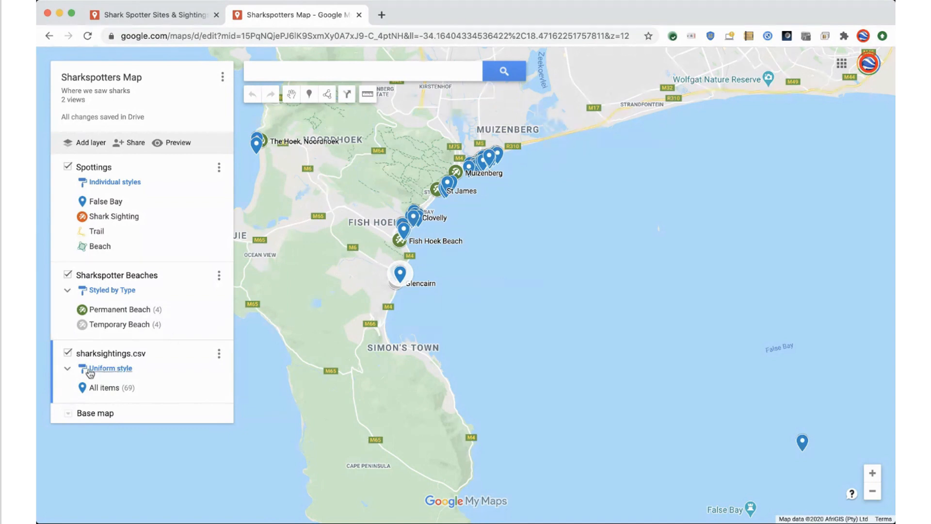
# Give all items in the sharksightings.csv layer the shark icon found under Places and colour them blue.
pyautogui.moveTo(214, 395)
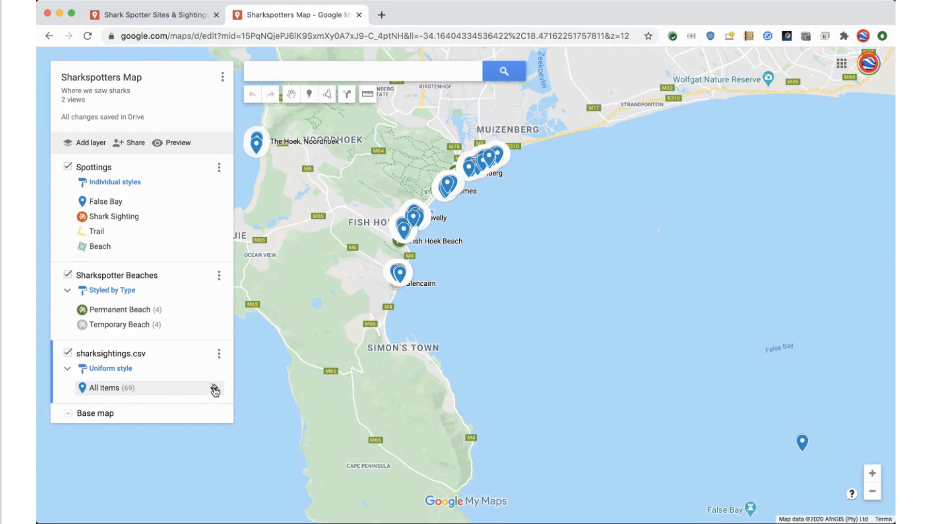
pyautogui.click(214, 391)
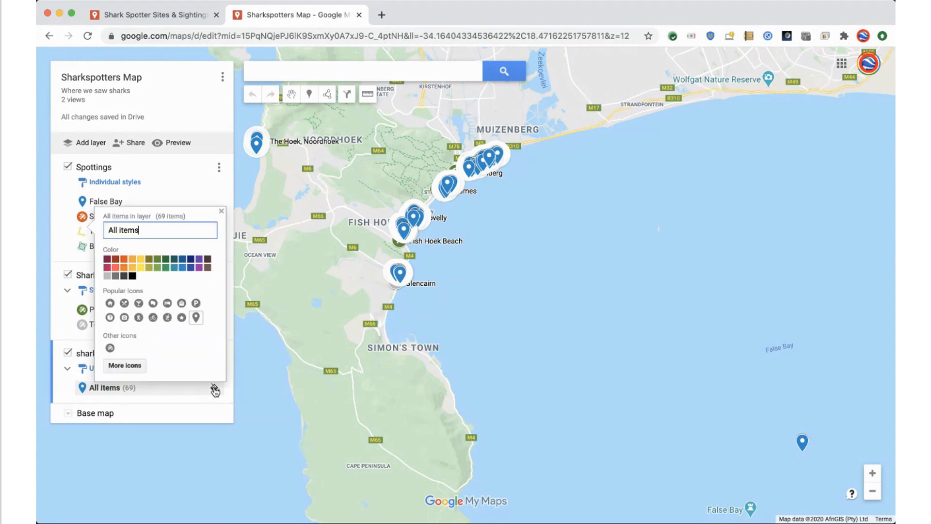
pyautogui.click(127, 367)
pyautogui.click(654, 133)
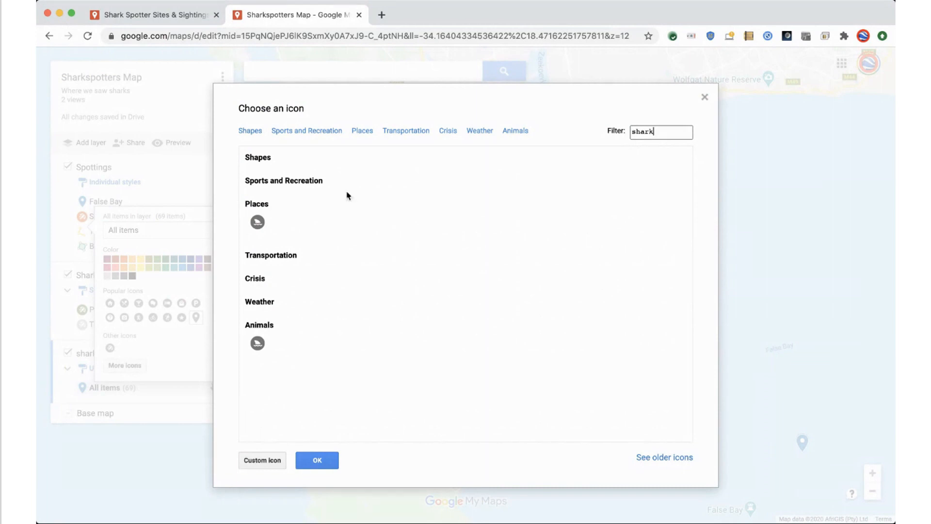
pyautogui.click(258, 222)
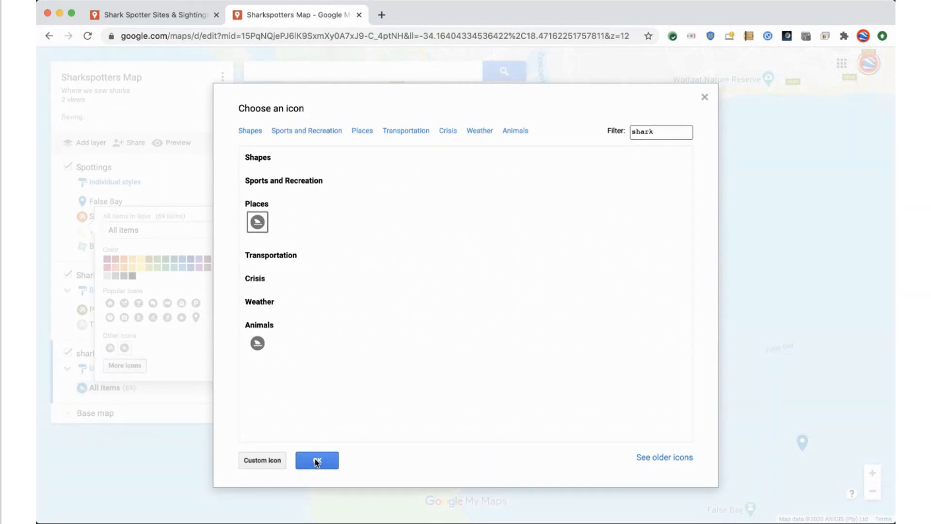
pyautogui.click(318, 461)
pyautogui.click(145, 262)
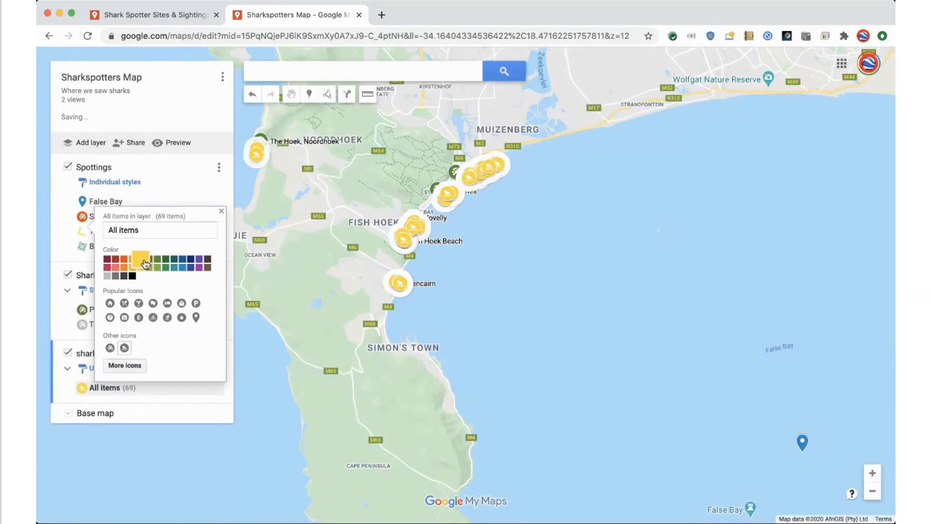
pyautogui.click(190, 272)
pyautogui.click(628, 316)
# Rename the sharksightings.csv layer to "Shark Sightings".
pyautogui.scroll(2, 628, 316)
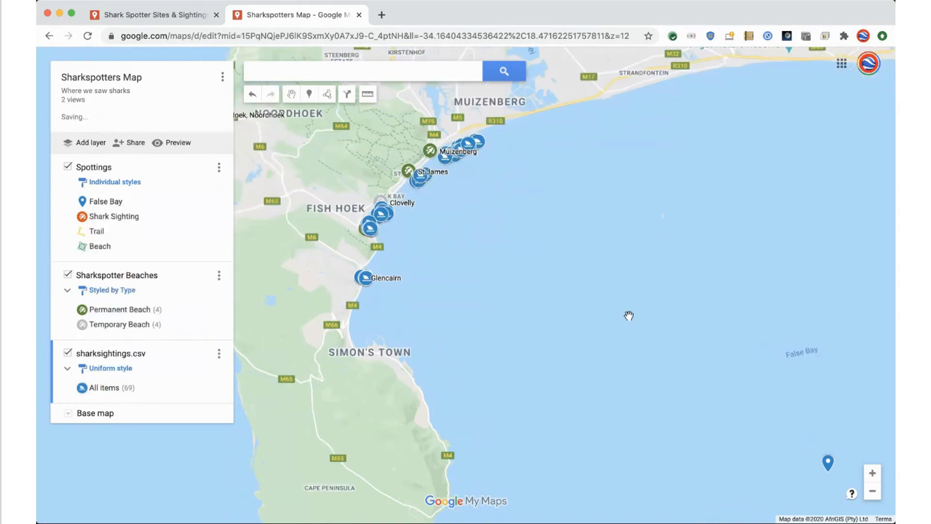
pyautogui.scroll(-3, 629, 315)
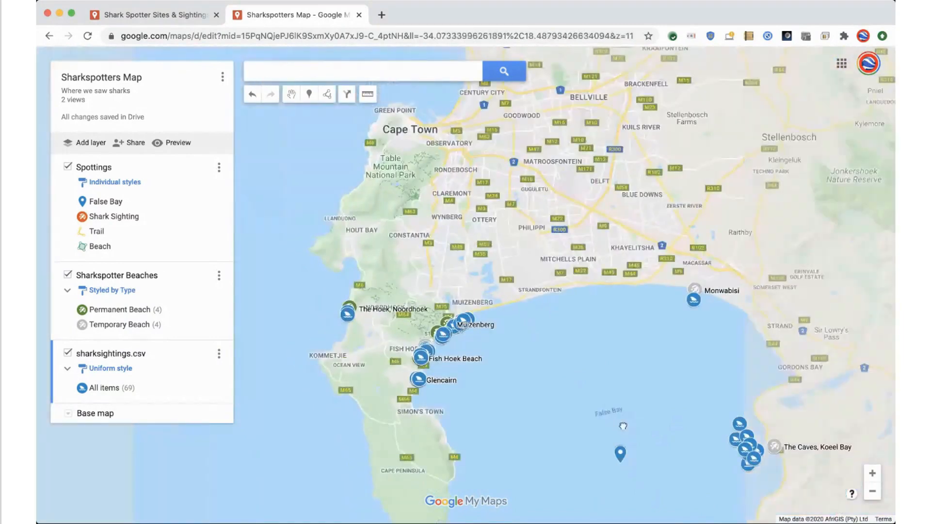
pyautogui.moveTo(623, 425); pyautogui.dragTo(601, 350)
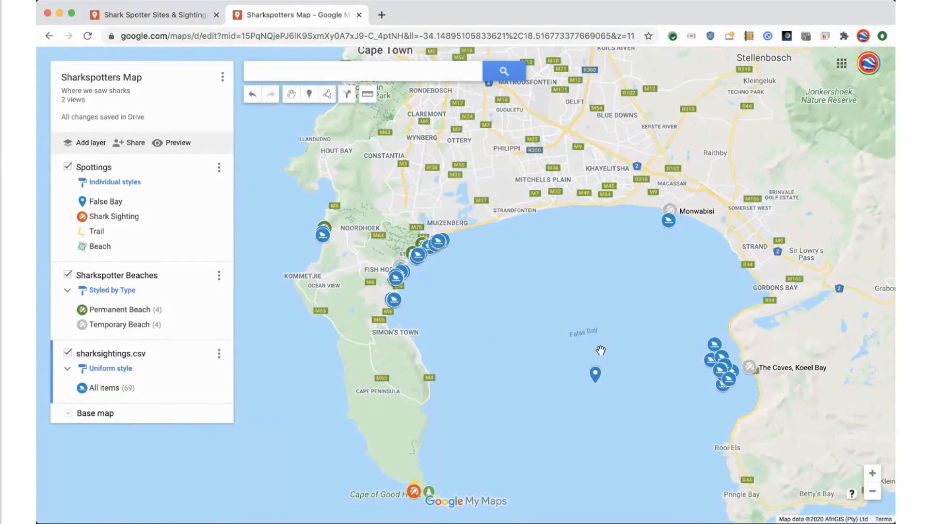
pyautogui.click(130, 355)
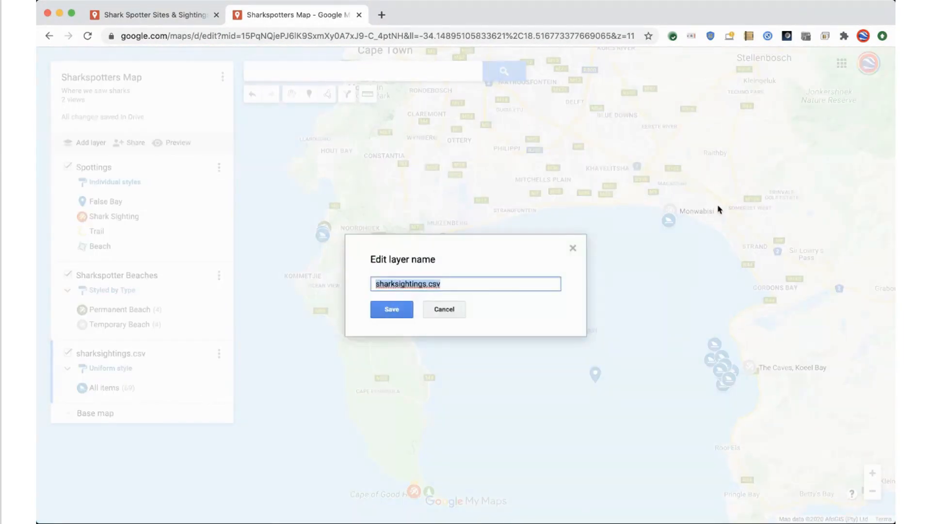
pyautogui.write('Shark Sigh')
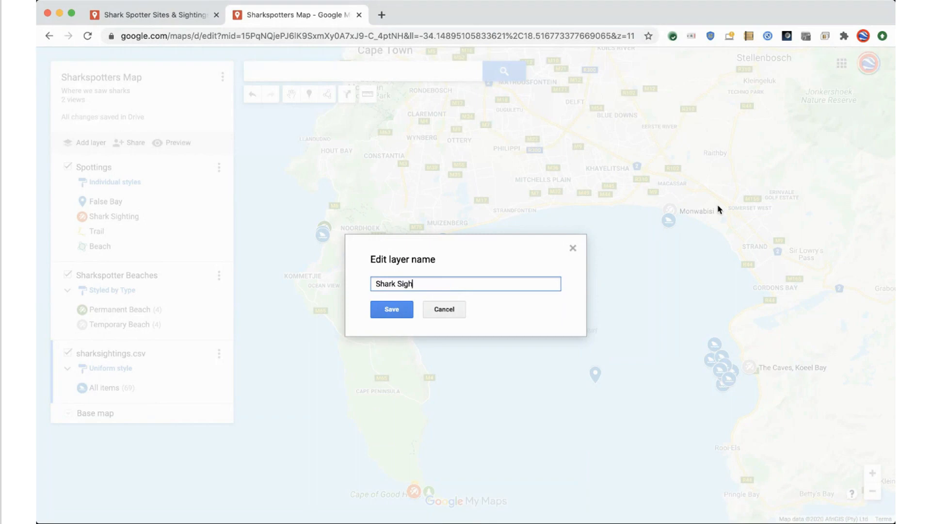
pyautogui.write('tings')
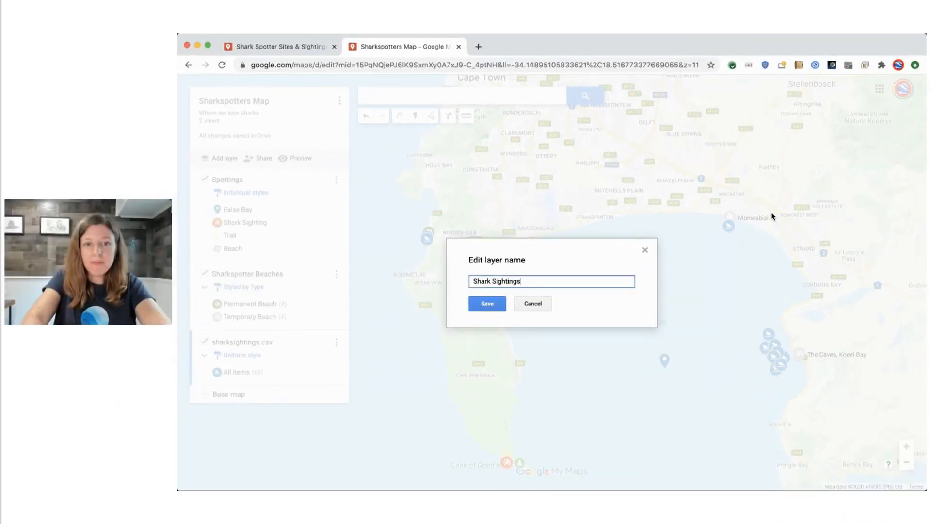
pyautogui.click(487, 304)
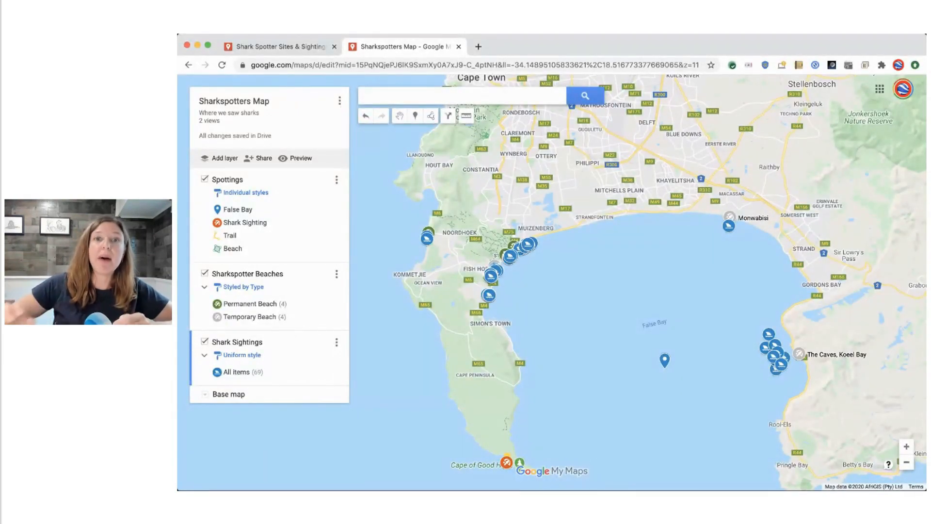
# Add a new layer to the map and name it "MPA".
pyautogui.moveTo(644, 260); pyautogui.dragTo(604, 277)
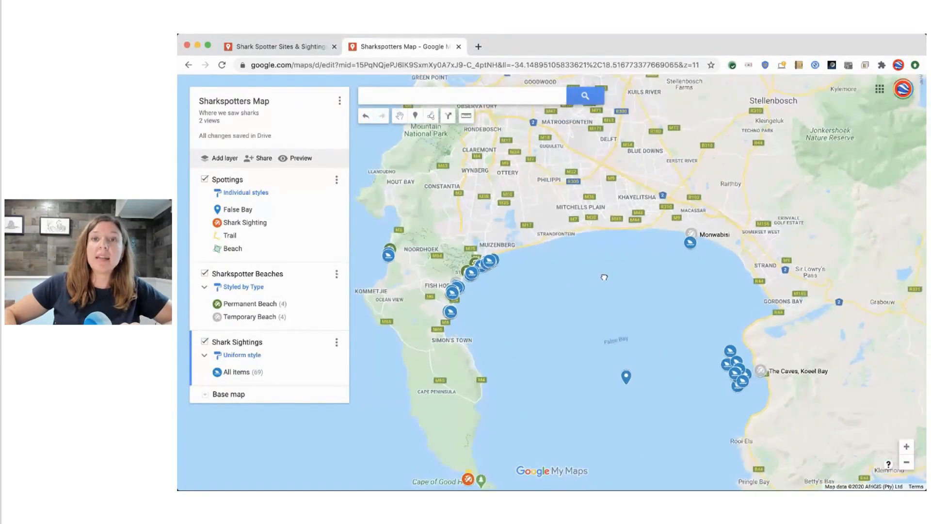
pyautogui.moveTo(622, 333); pyautogui.dragTo(618, 299)
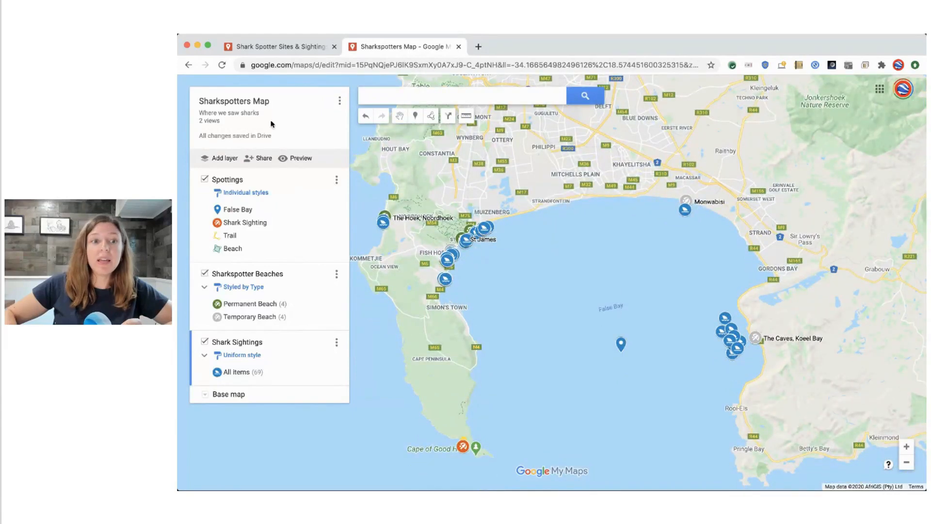
pyautogui.click(223, 159)
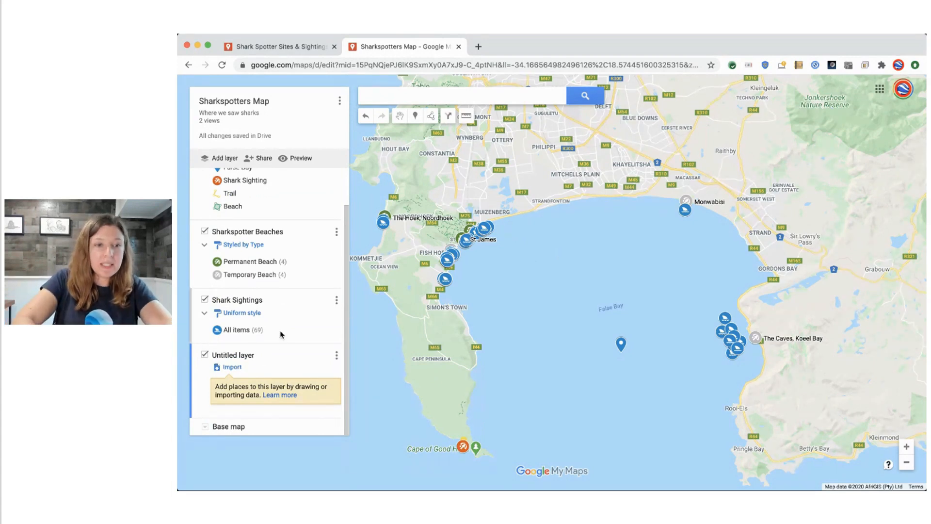
pyautogui.click(245, 355)
pyautogui.write('MPA')
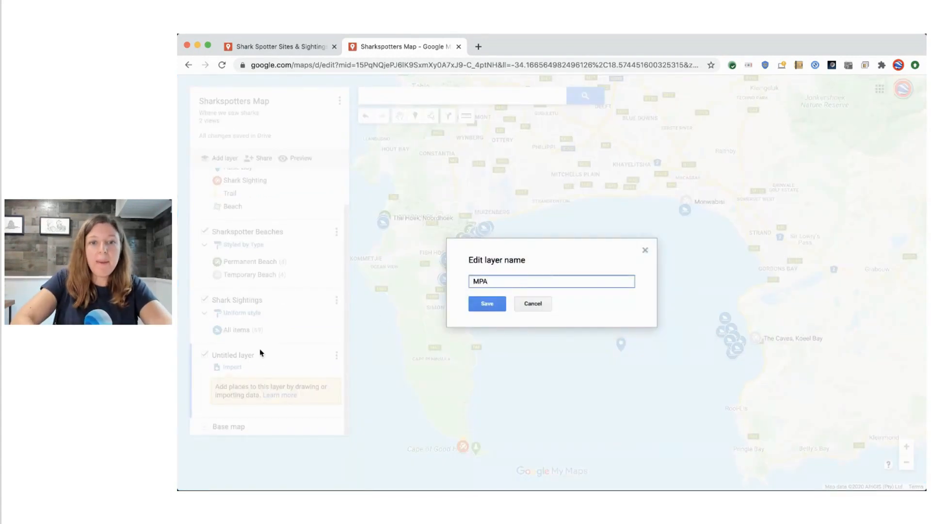
pyautogui.click(487, 303)
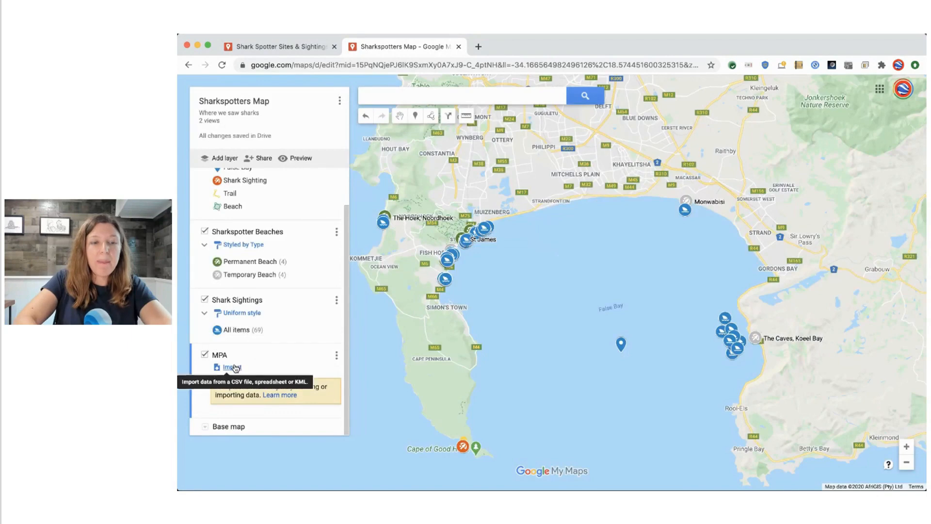
# Import the WDPA_Aug2020_protected_area file with the Helderberg Marine Protected Area from the device into the MPA layer.
pyautogui.click(237, 367)
pyautogui.click(551, 309)
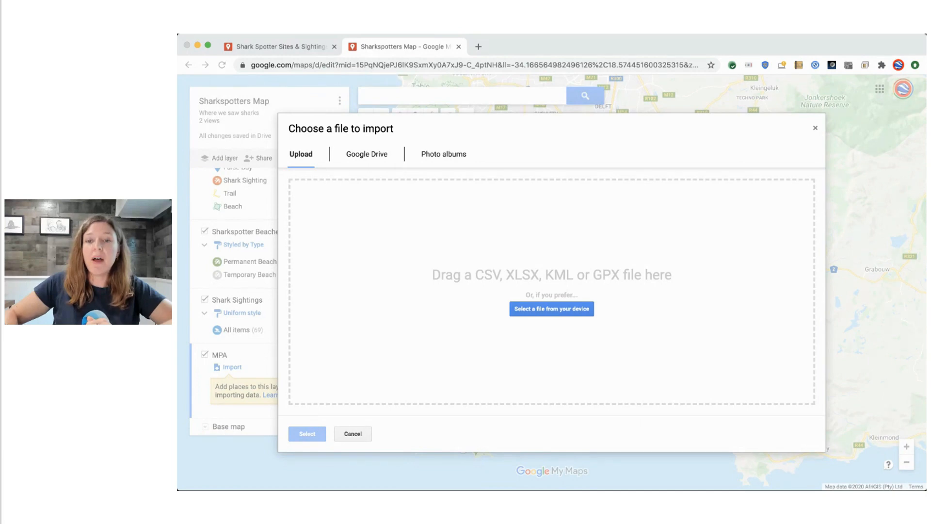
pyautogui.click(894, 291)
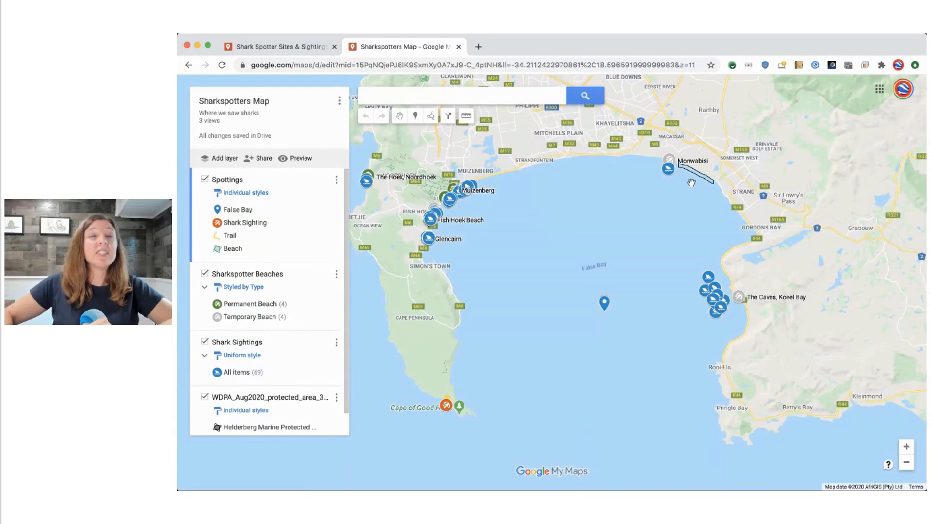
# Style the Helderberg Marine Protected Area polygon with a dark orange colour, a roughly half-transparent fill and a thicker border.
pyautogui.scroll(5, 693, 182)
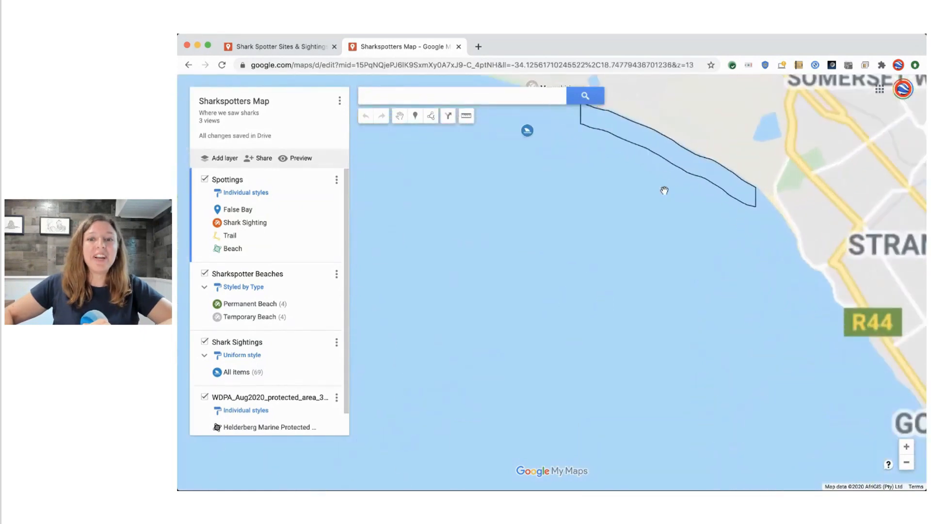
pyautogui.moveTo(518, 315); pyautogui.dragTo(508, 350)
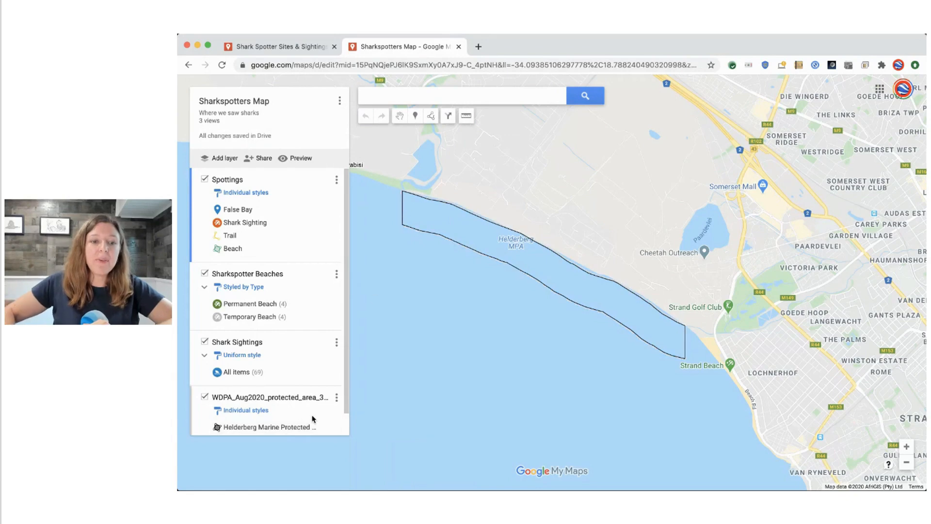
pyautogui.scroll(-1, 313, 413)
pyautogui.click(329, 408)
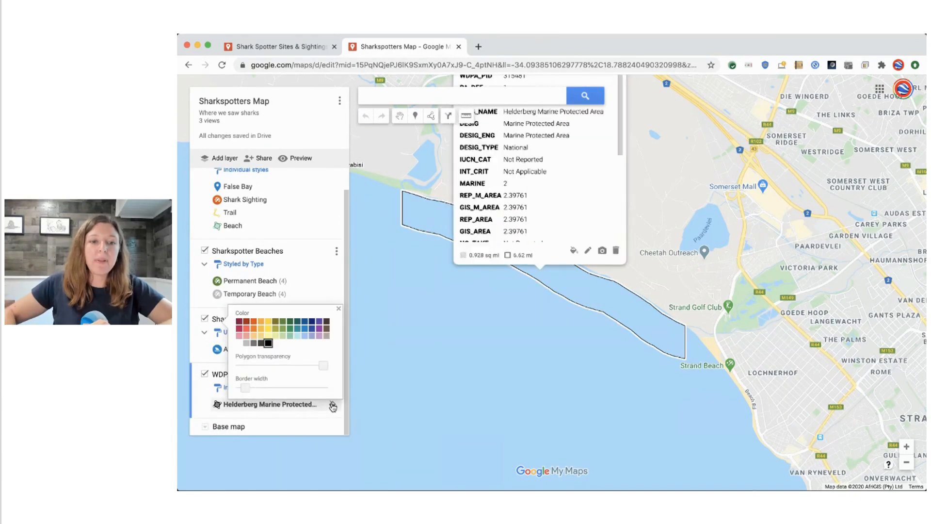
pyautogui.click(253, 322)
pyautogui.moveTo(322, 366); pyautogui.dragTo(287, 366)
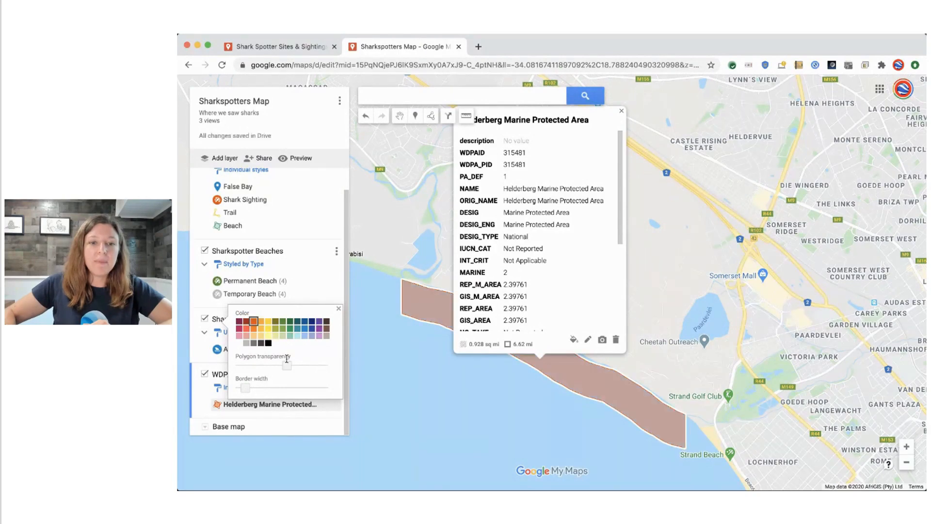
pyautogui.moveTo(244, 387); pyautogui.dragTo(262, 388)
pyautogui.click(472, 431)
pyautogui.scroll(-3, 464, 415)
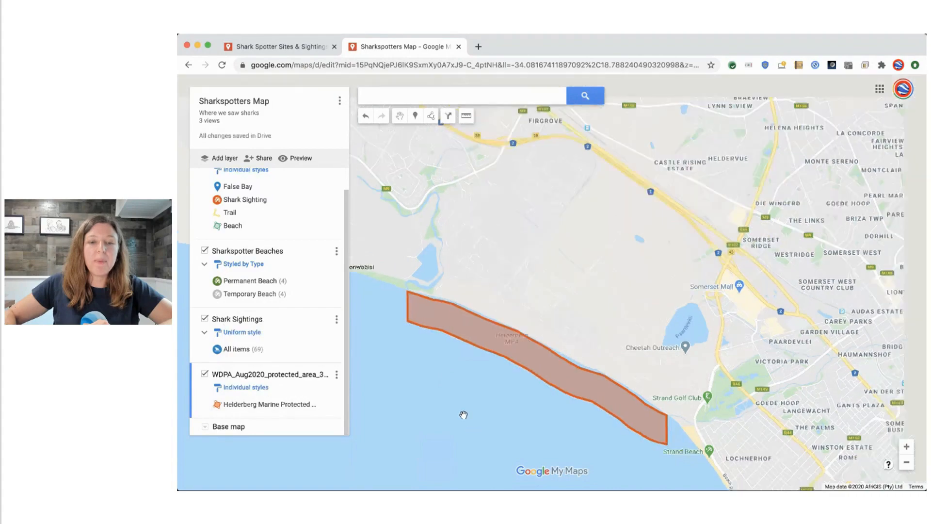
pyautogui.scroll(-5, 424, 427)
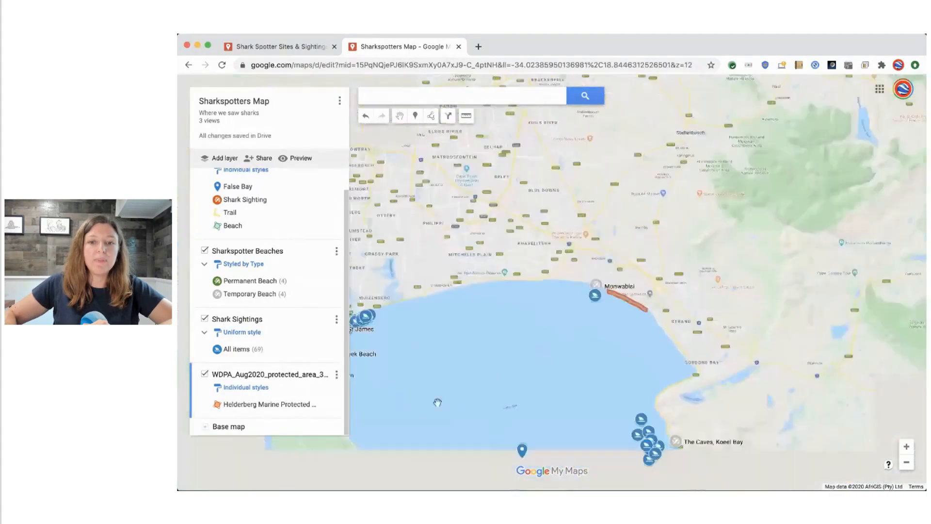
pyautogui.moveTo(491, 370); pyautogui.dragTo(538, 260)
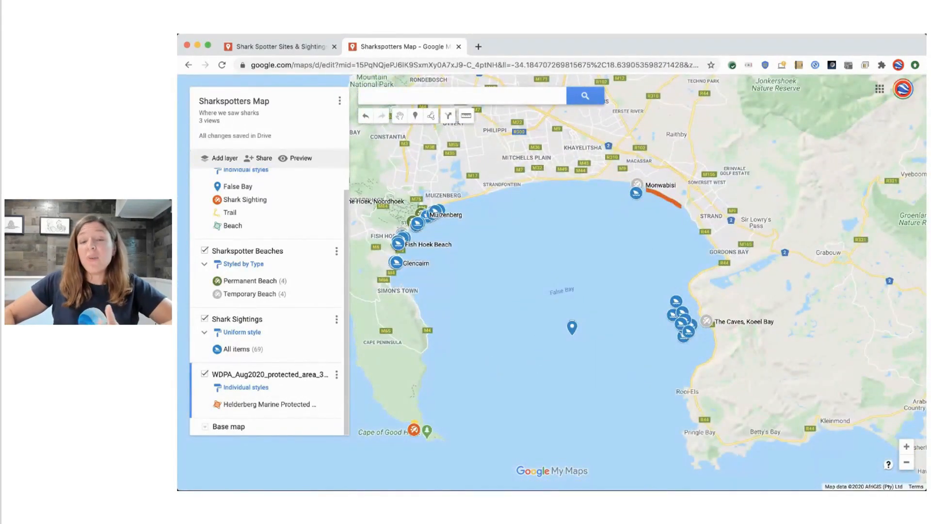